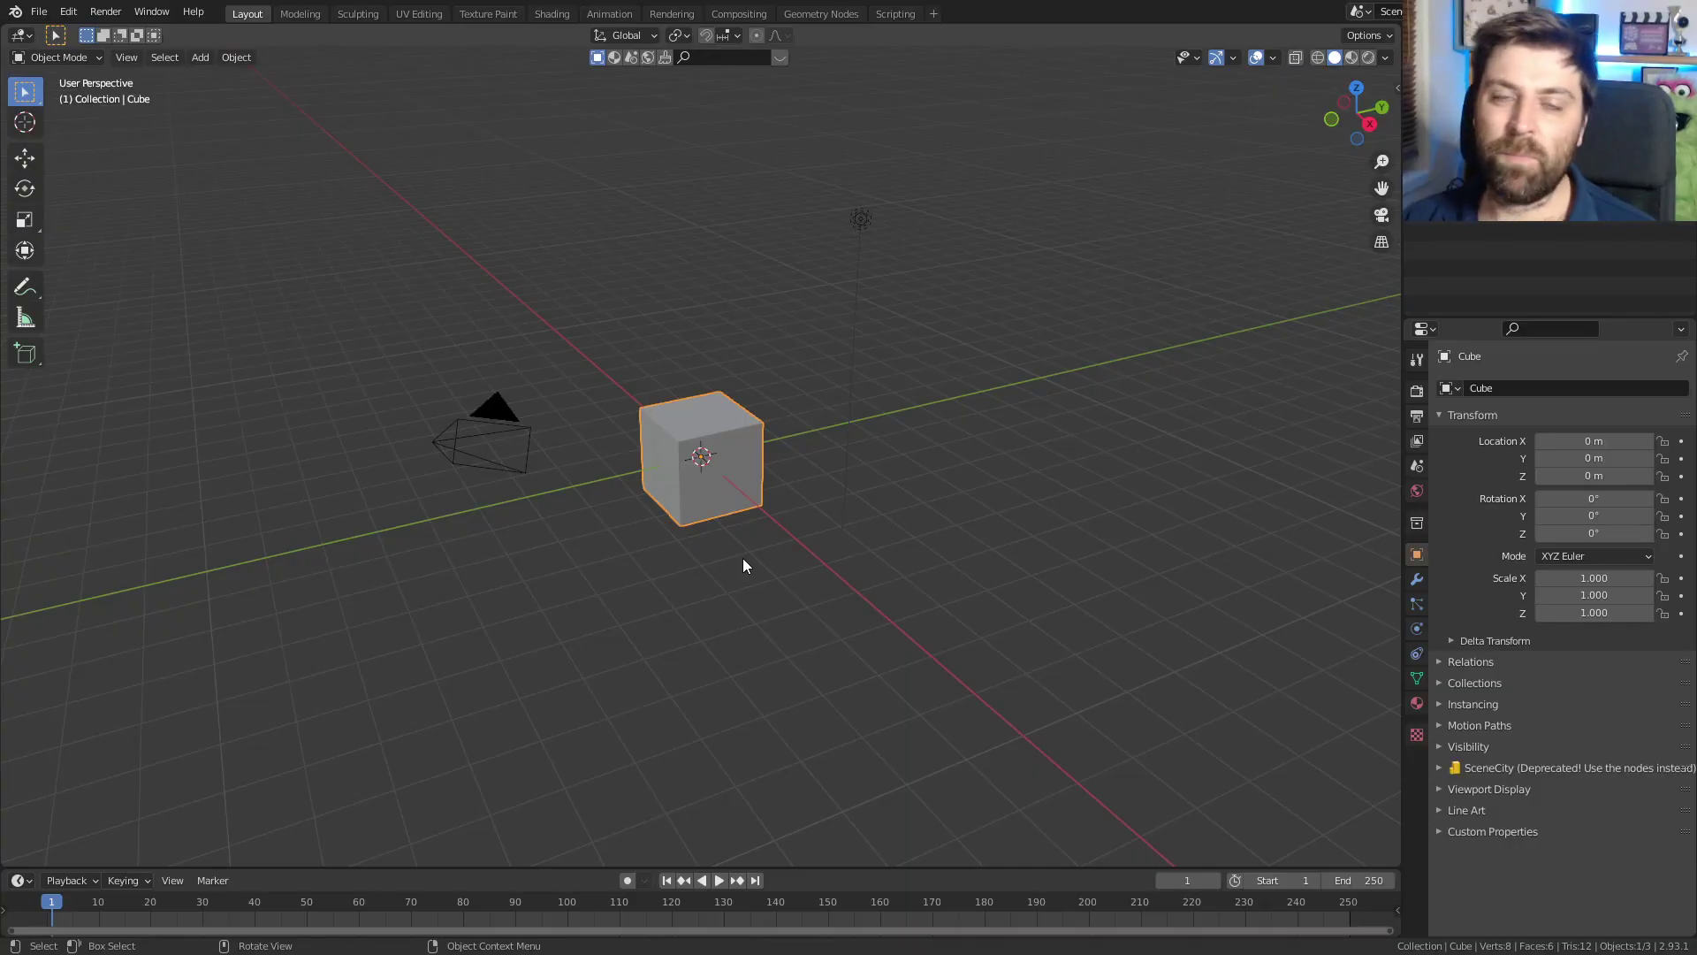
- Delete all default scene objects and import the Wavefront file pane.obj from the Wall folder
key(a)
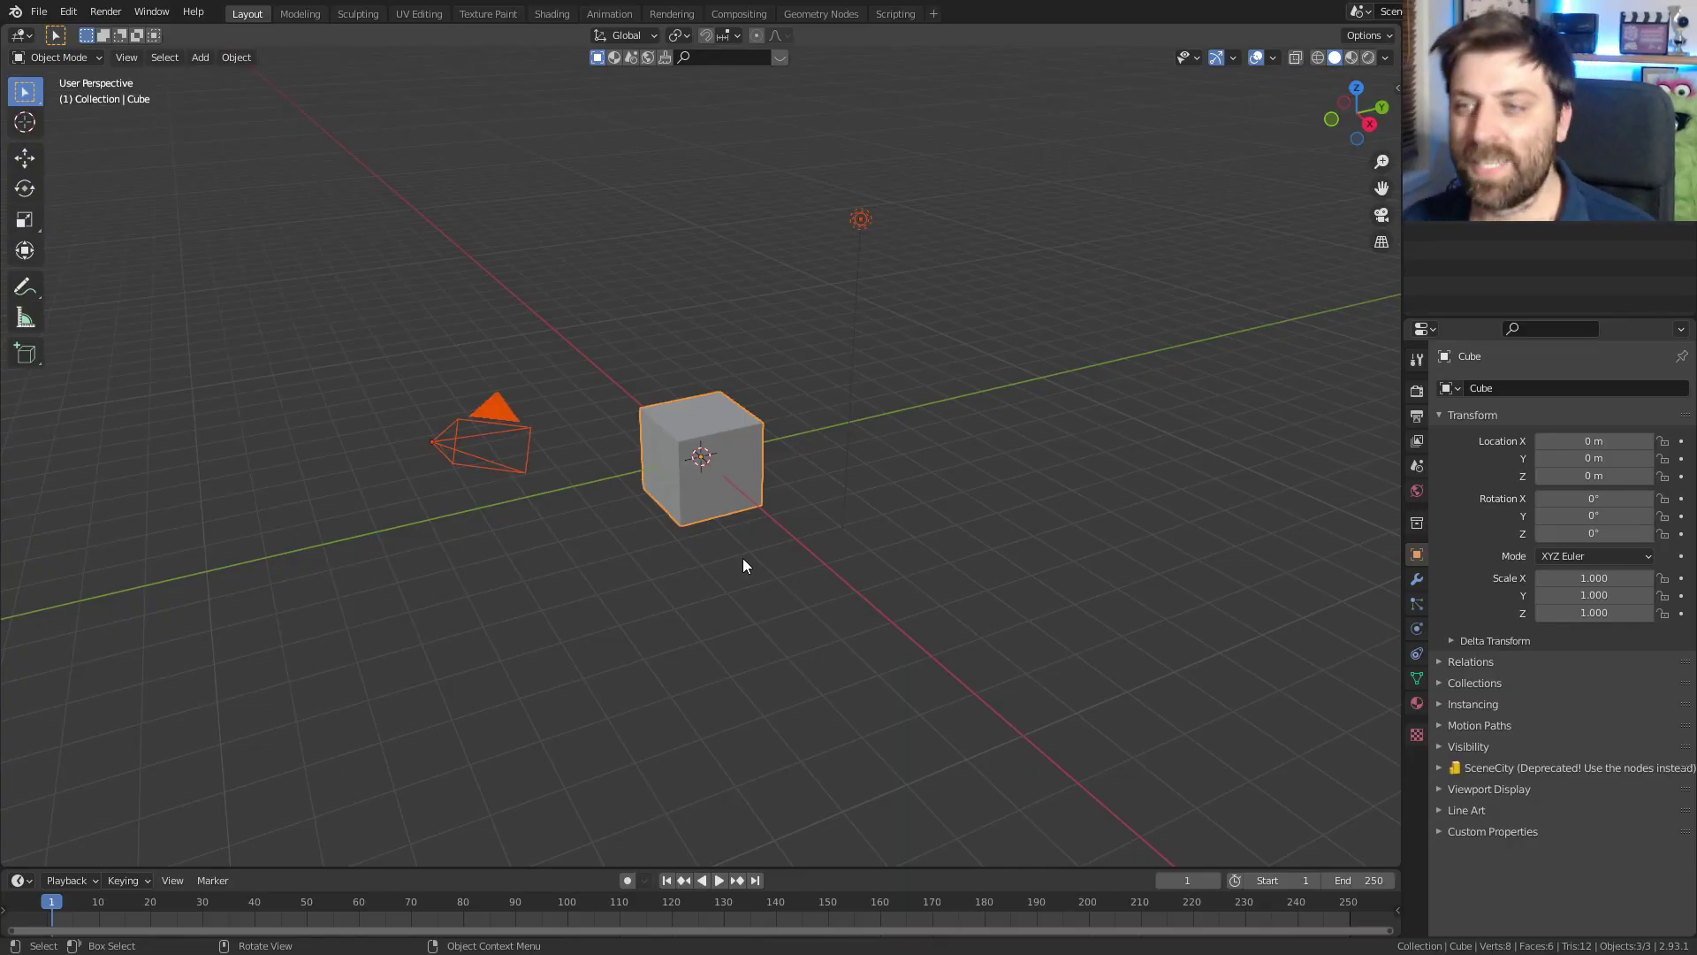
key(Delete)
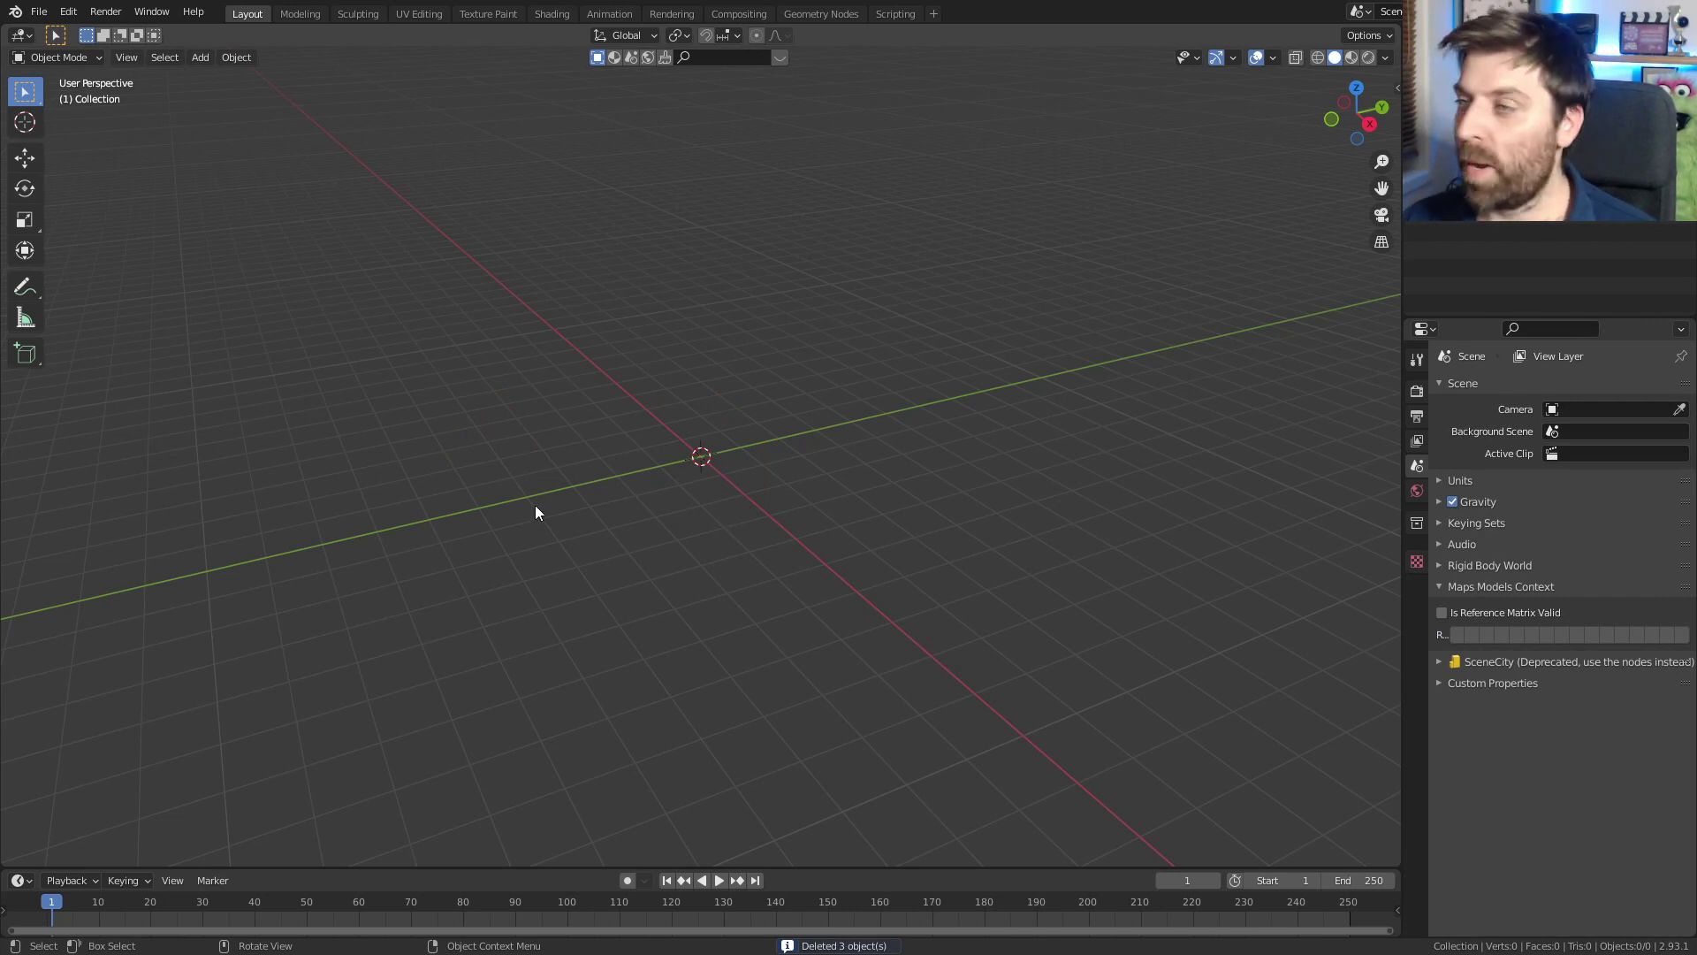
click(38, 12)
mouse_move(97, 248)
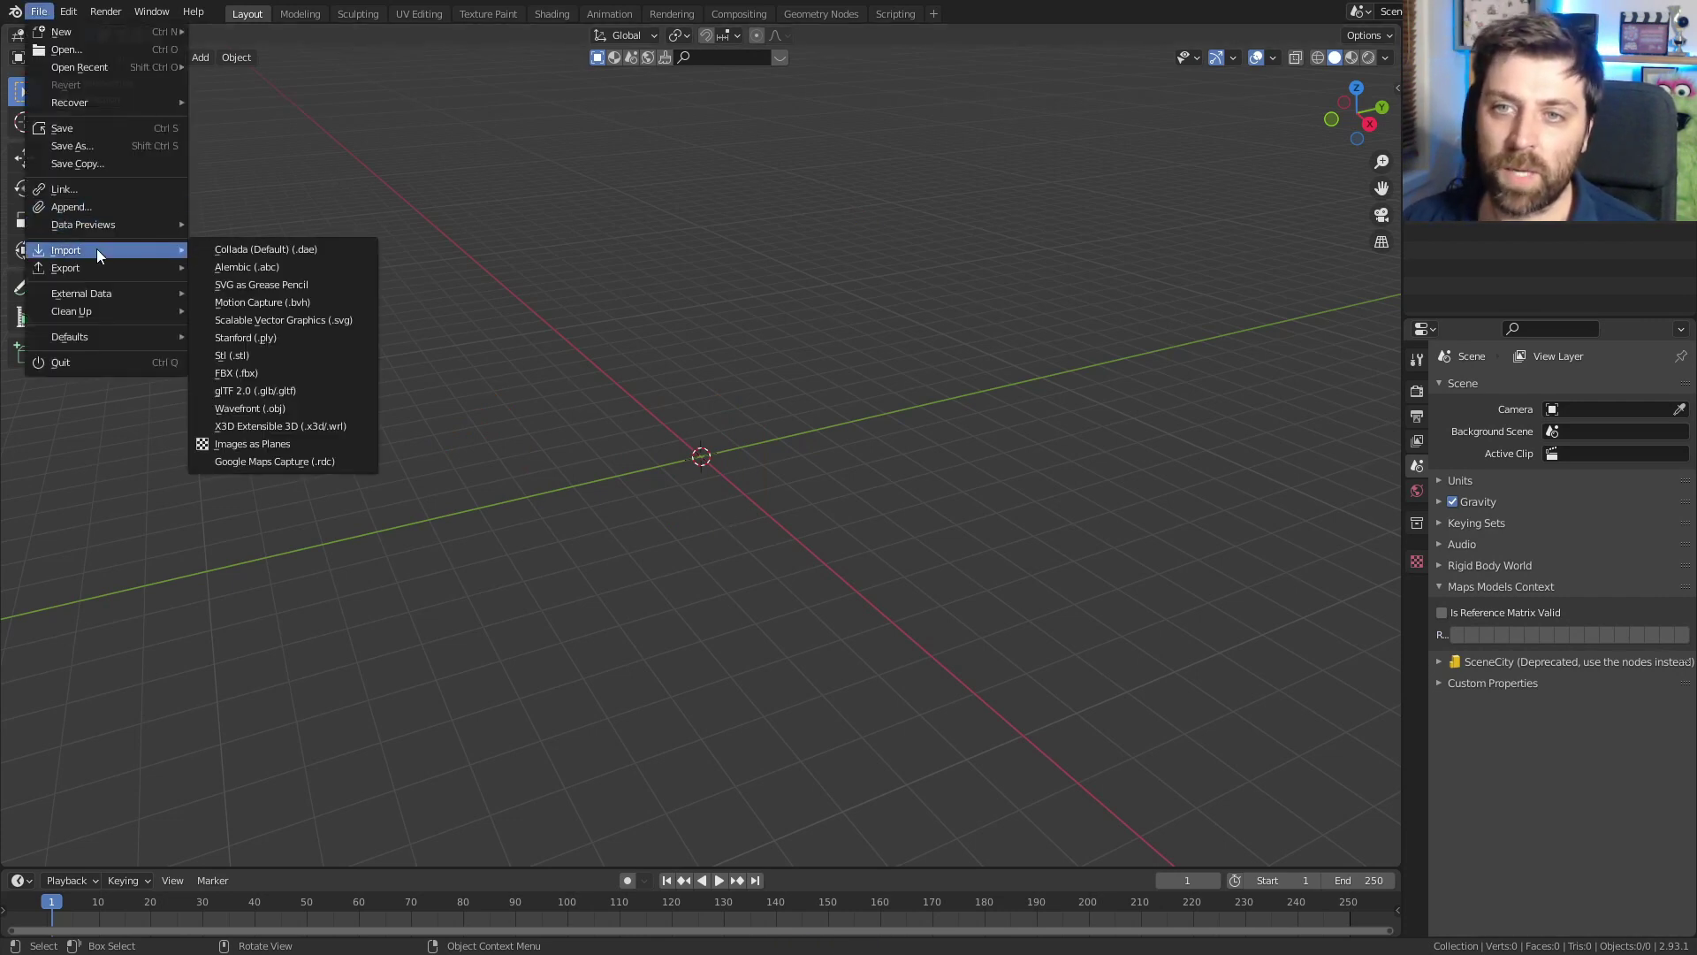
click(300, 407)
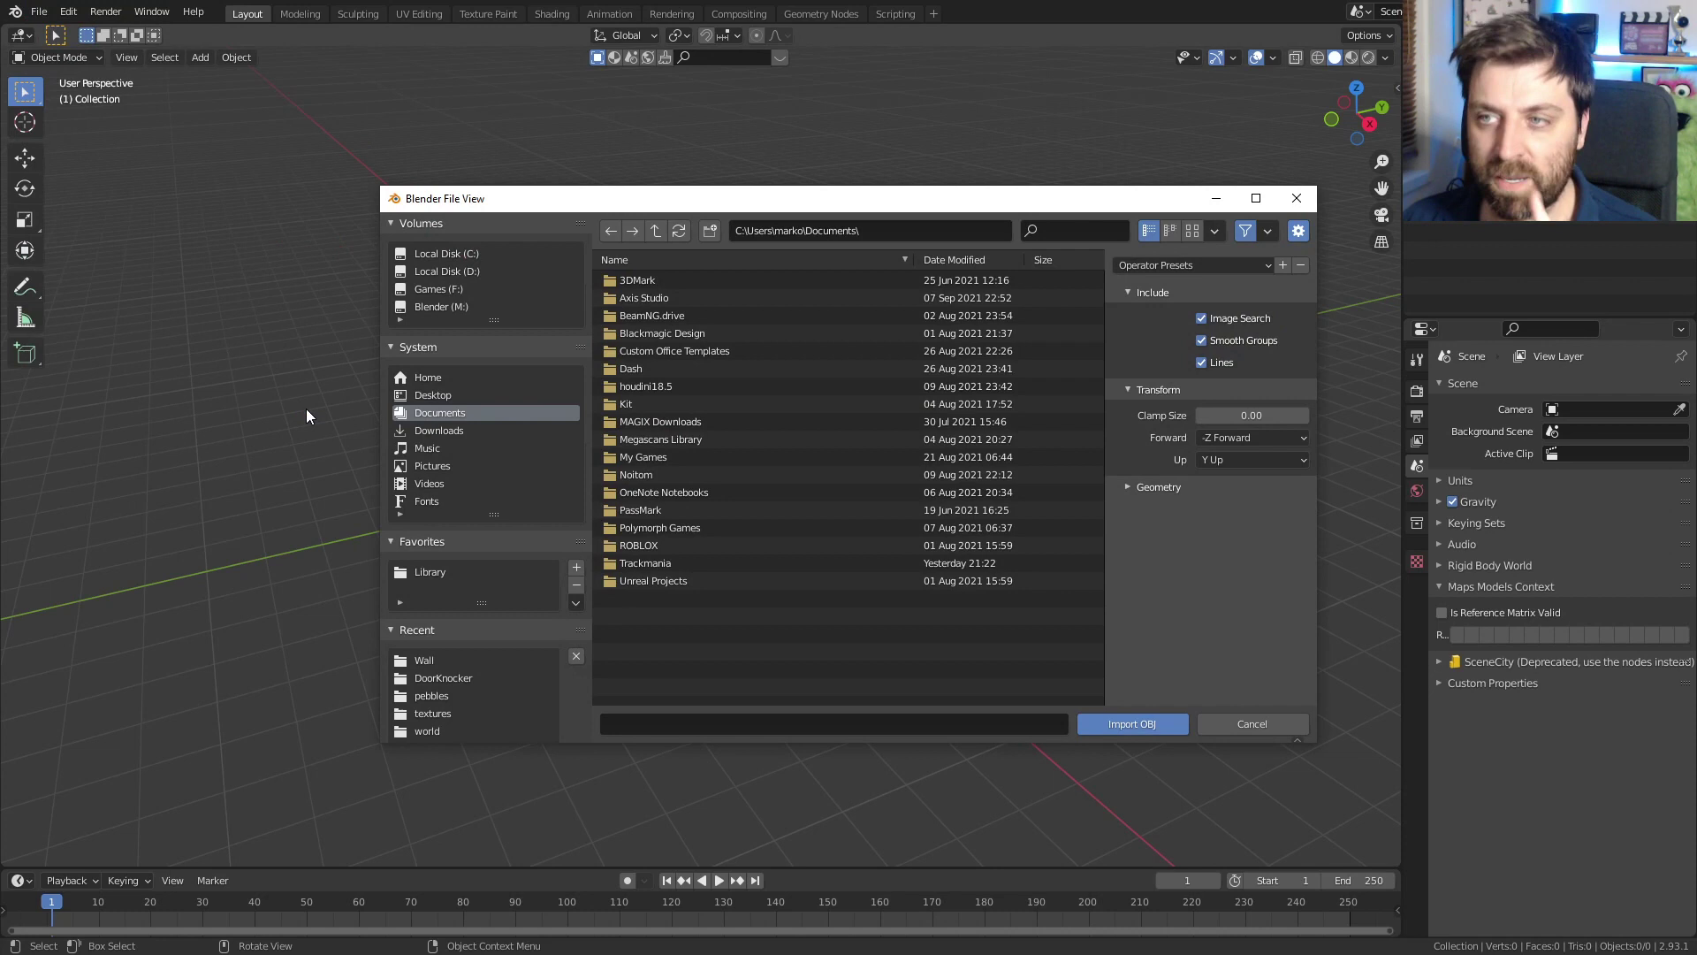
click(428, 660)
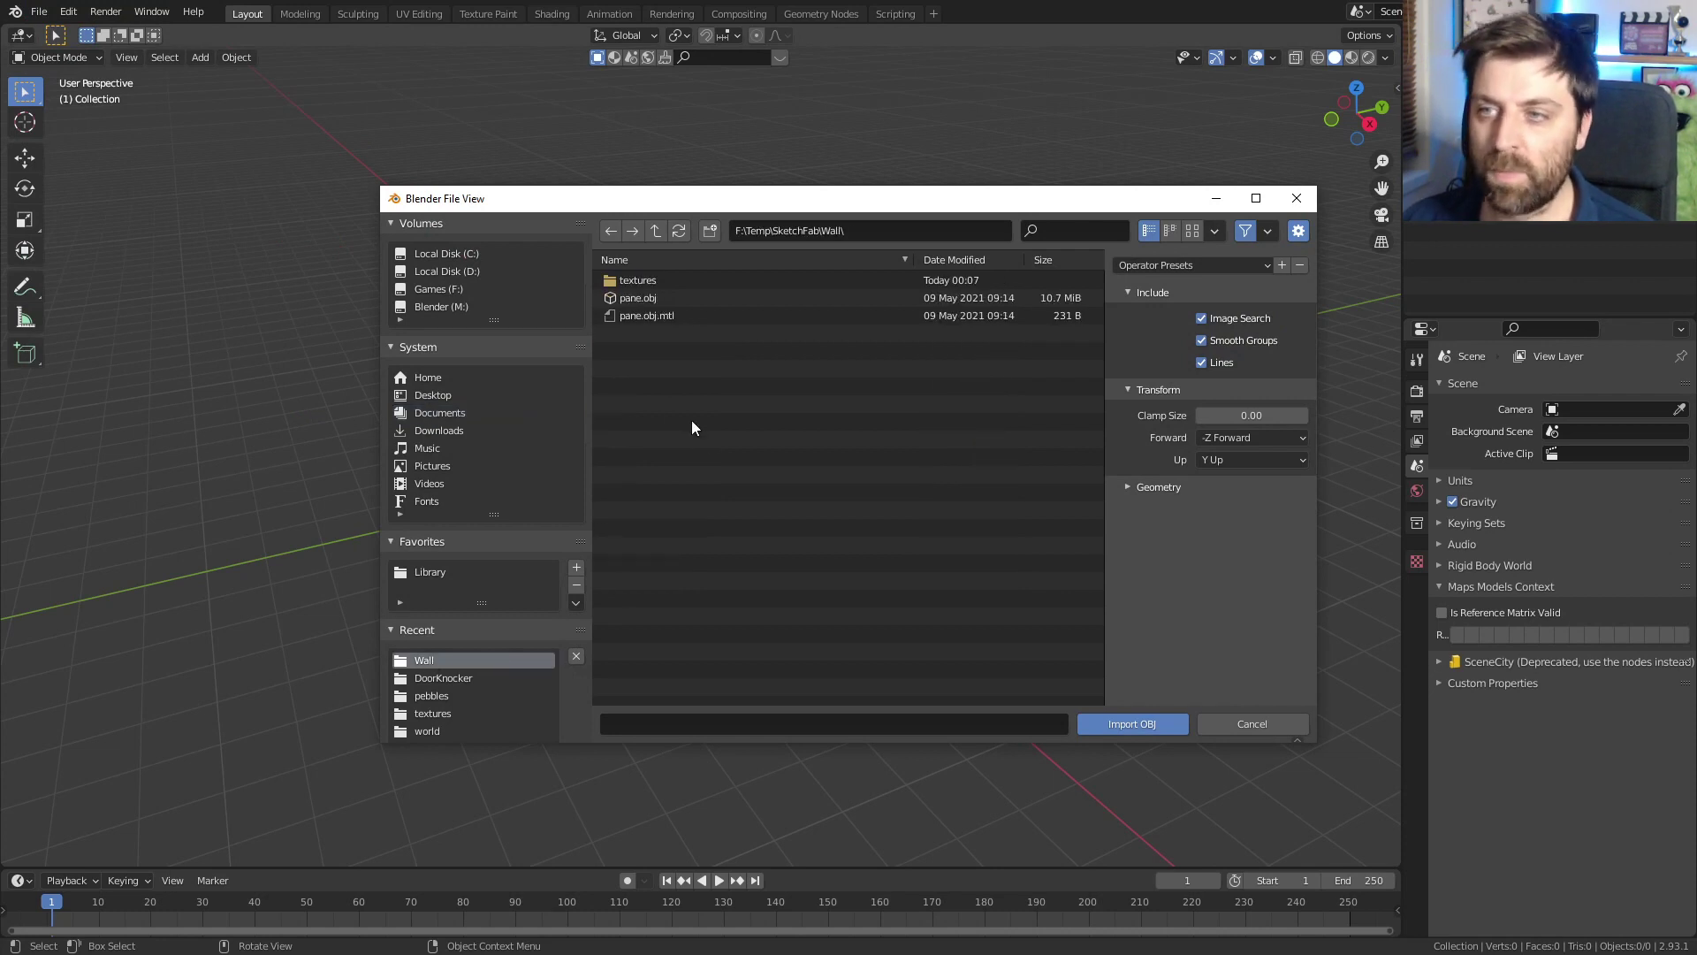
double_click(646, 300)
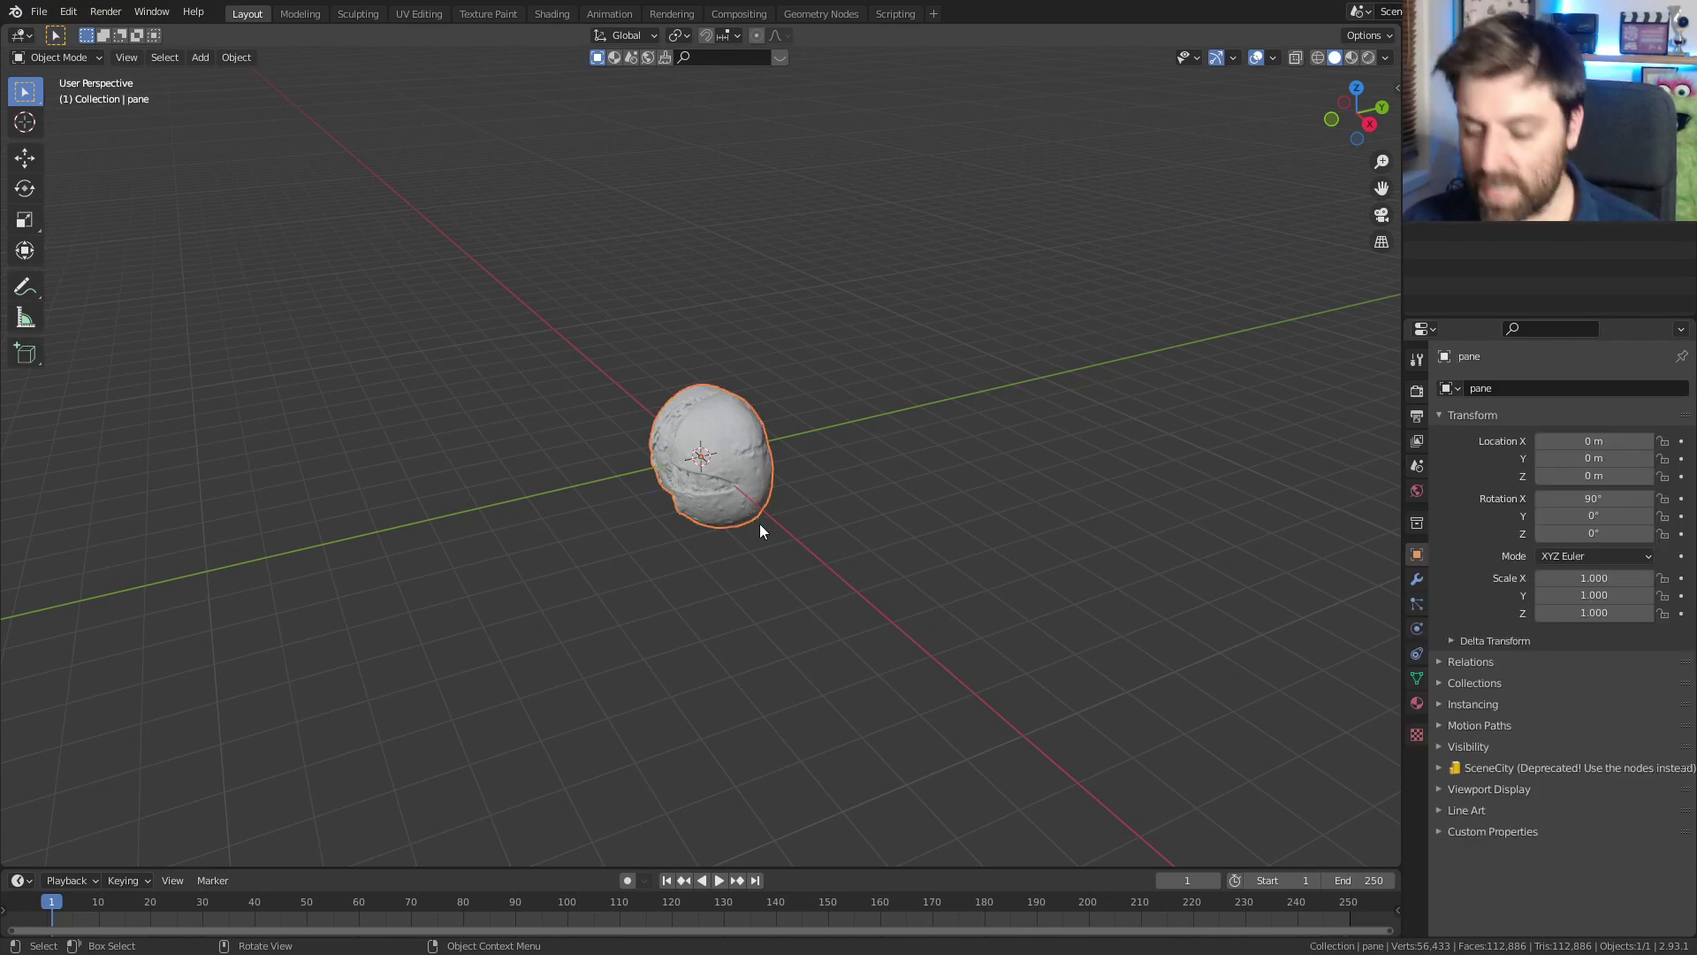
- Rotate the imported bread model by -90 degrees about the global X axis
text(rx)
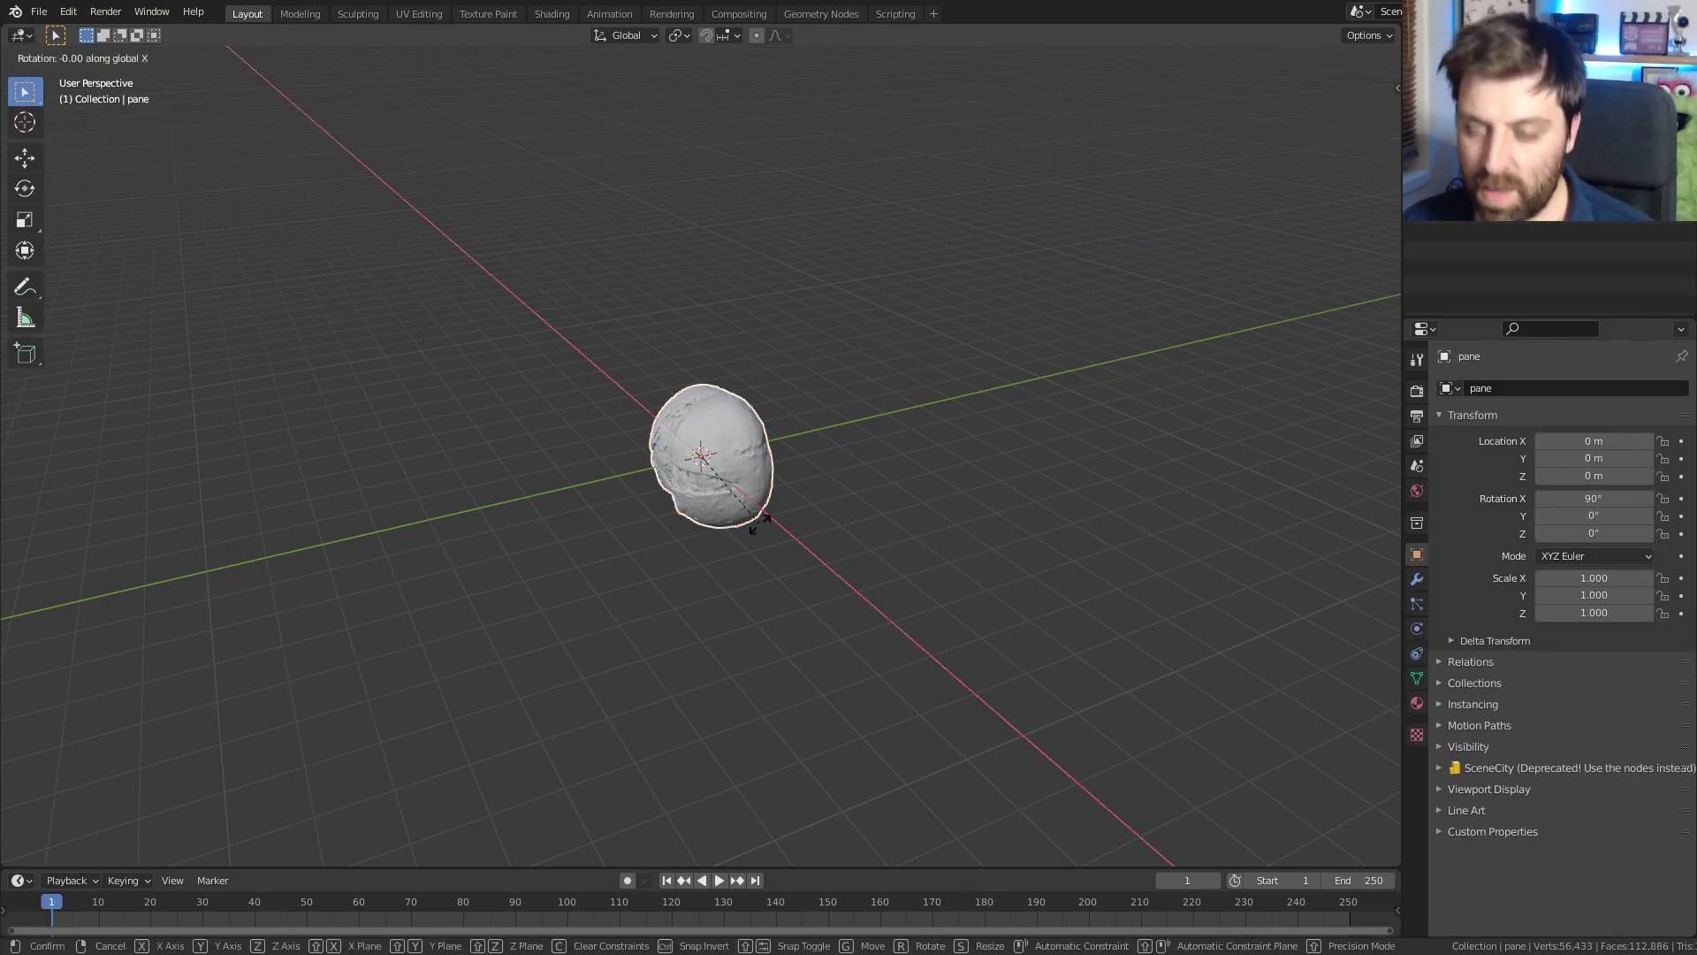
text(-90)
key(Return)
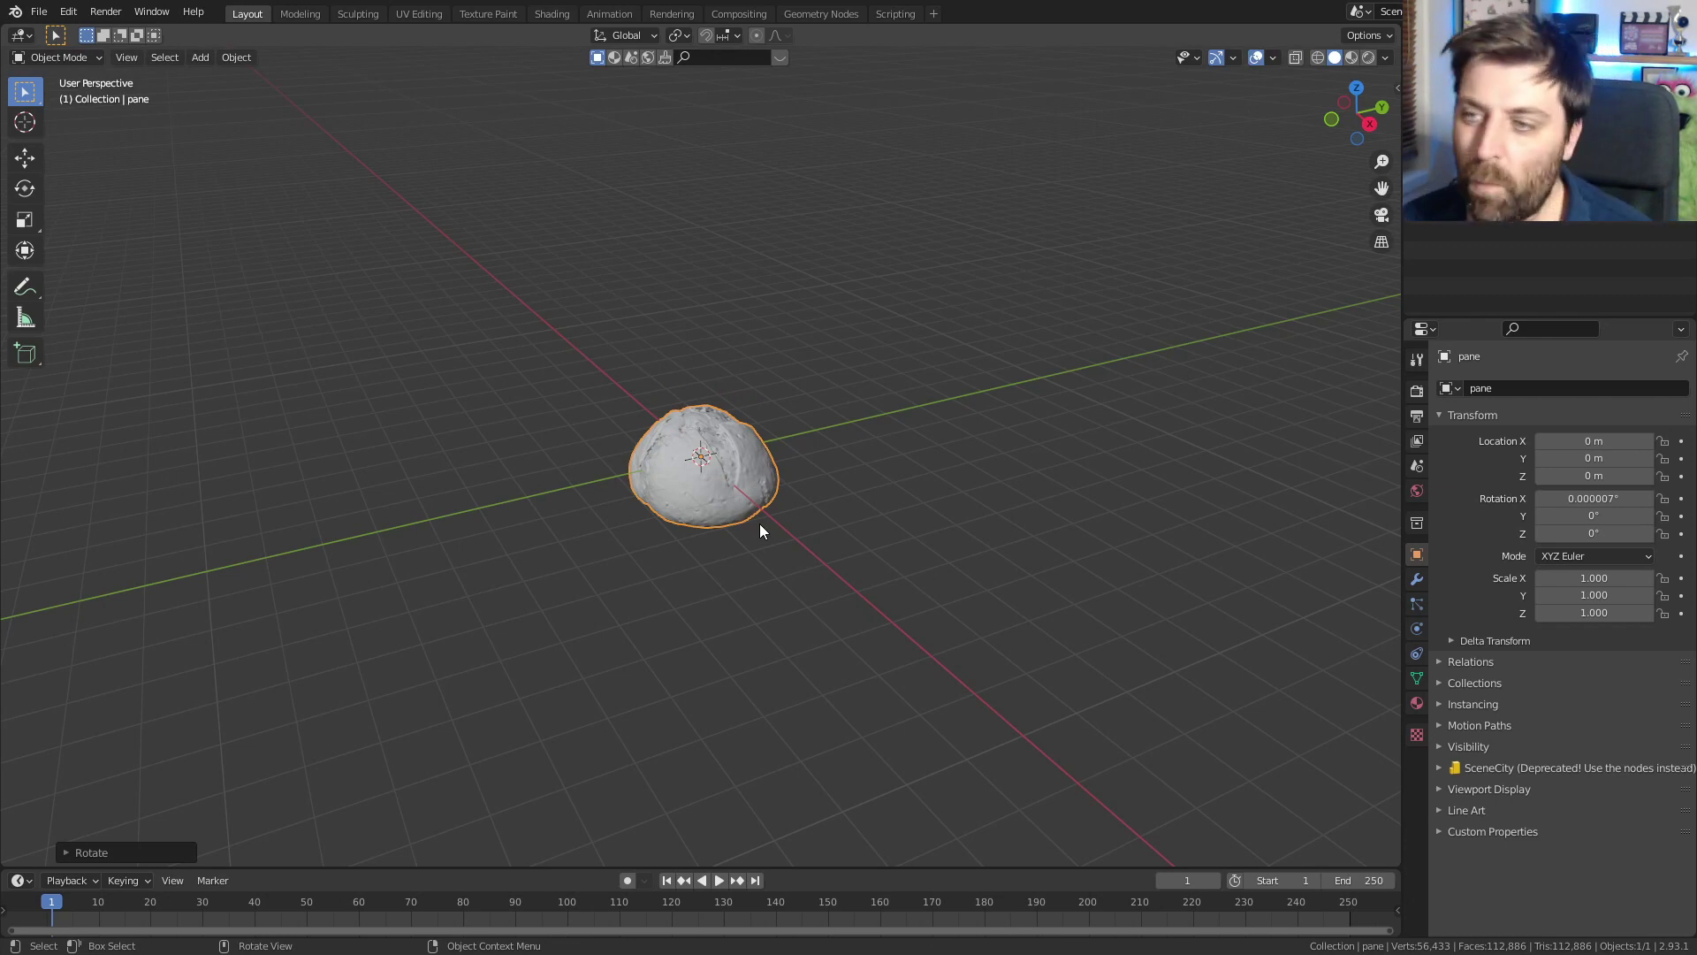
- Duplicate the bread model in place and hide the original, leaving only the copy visible
scroll(760, 531, up, 4)
middle_drag(761, 531, 786, 517)
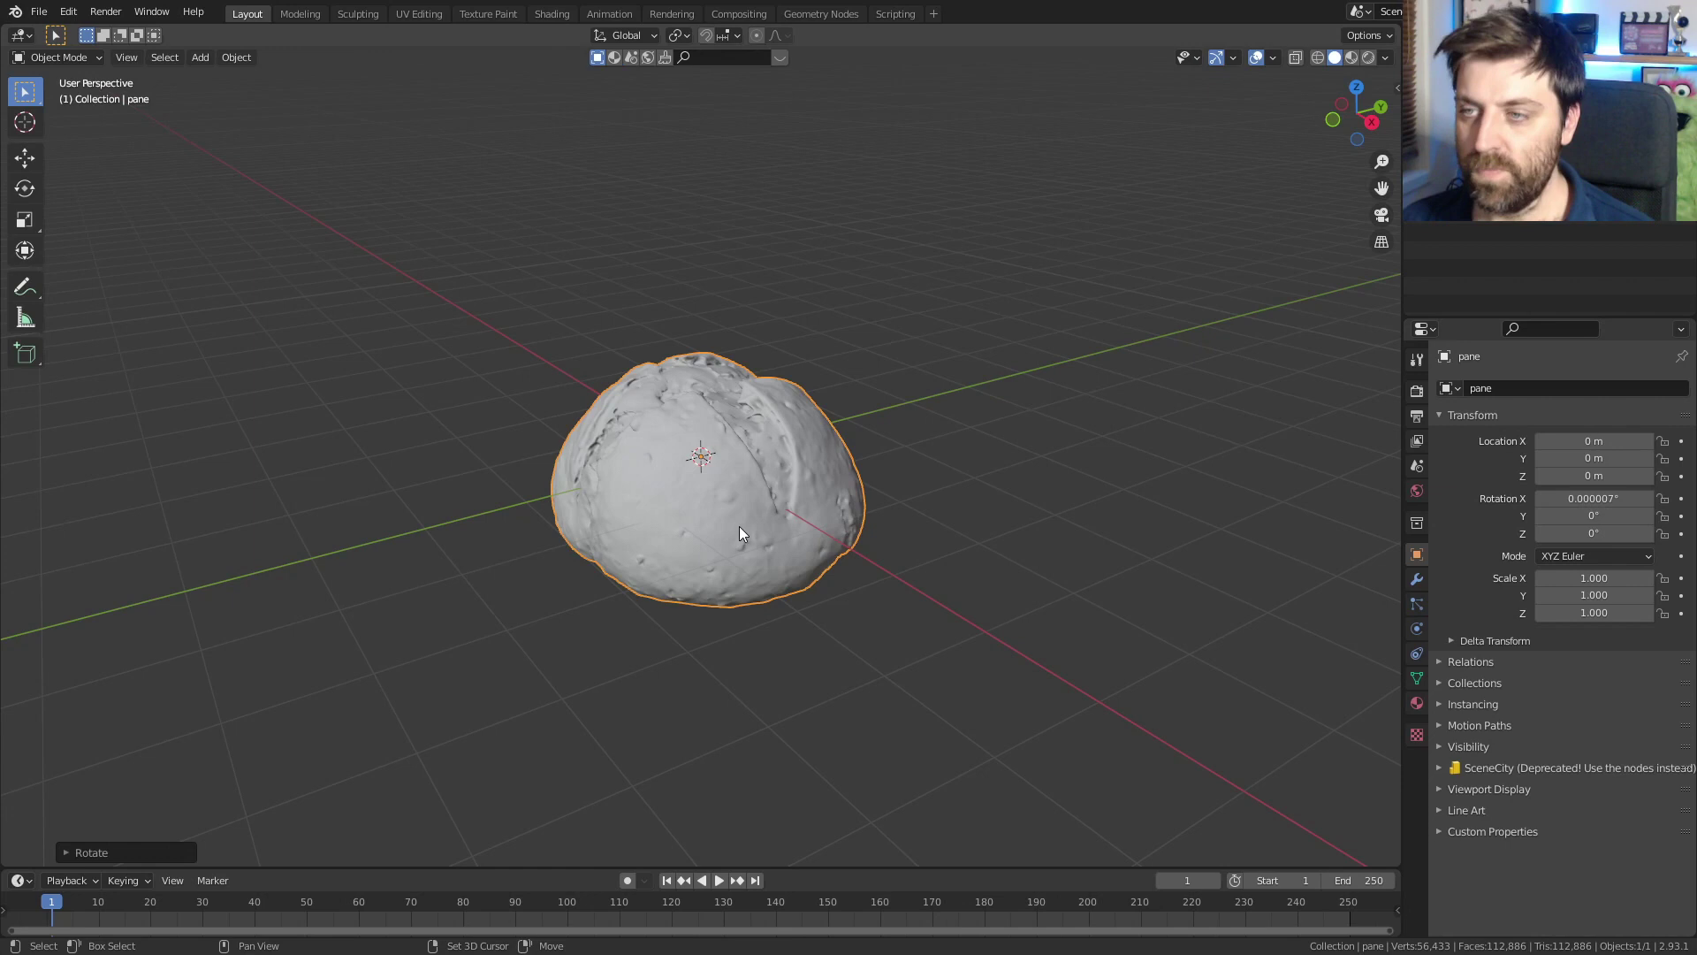
key(shift+d)
right_click(754, 665)
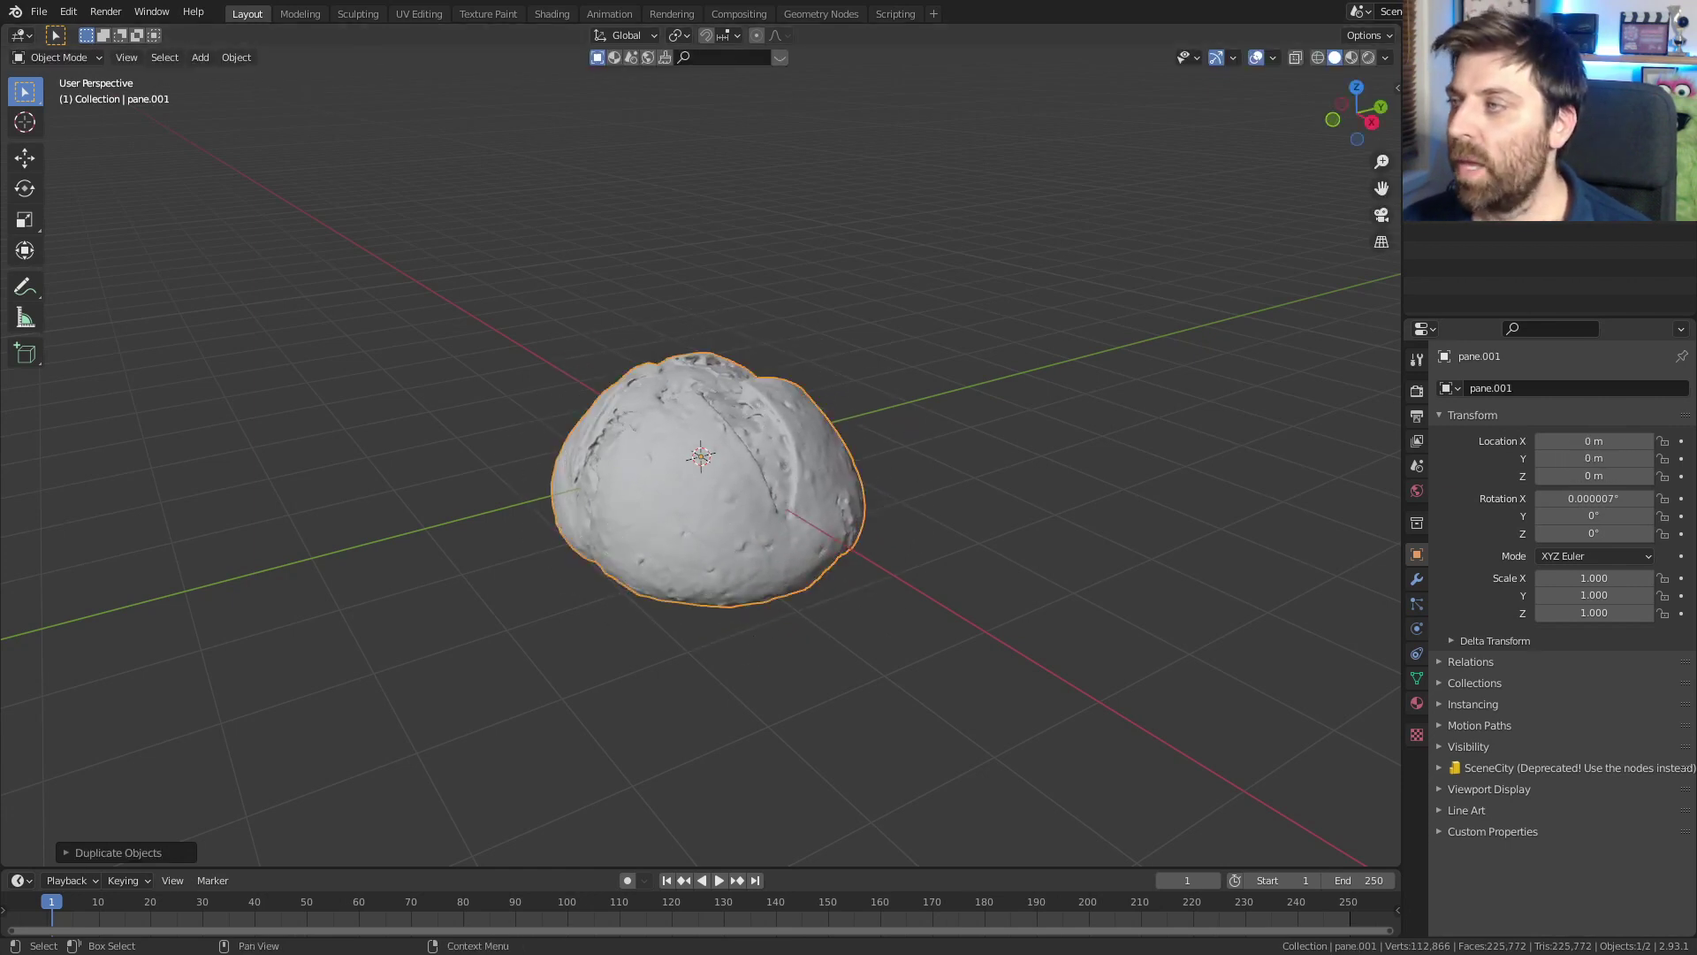
key(shift+h)
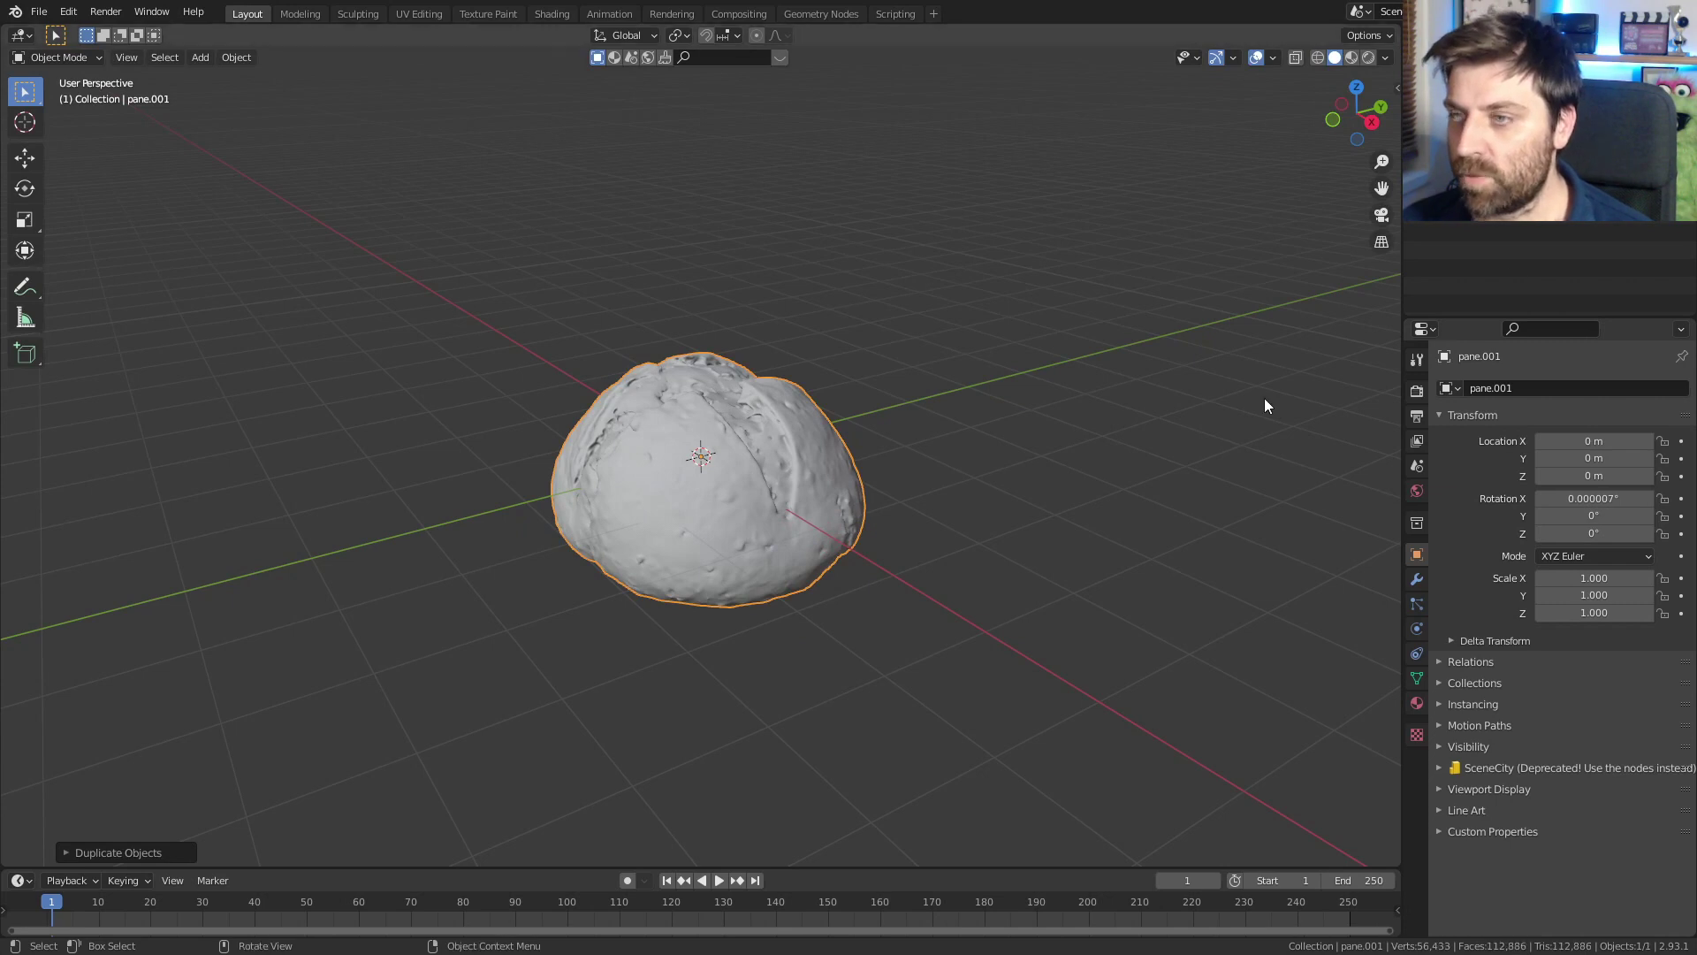
- Inspect the copy's dense mesh in Edit Mode, and turn off Auto Smooth for its normals in Object Mode
scroll(807, 512, up, 3)
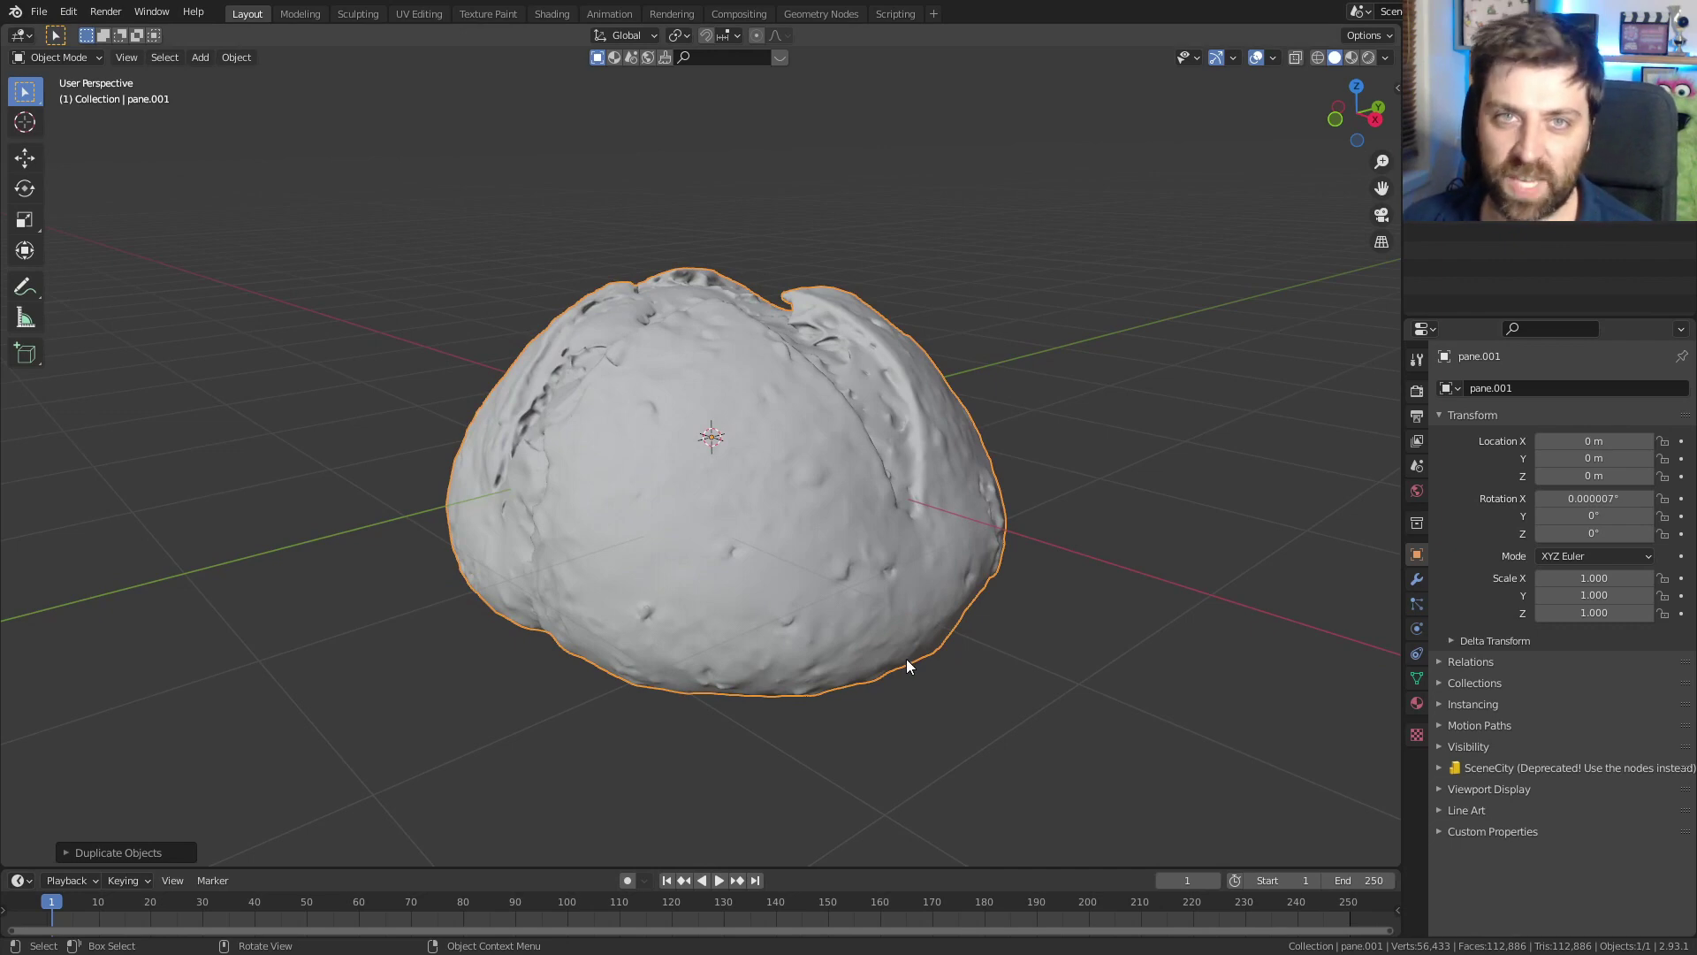
key(Tab)
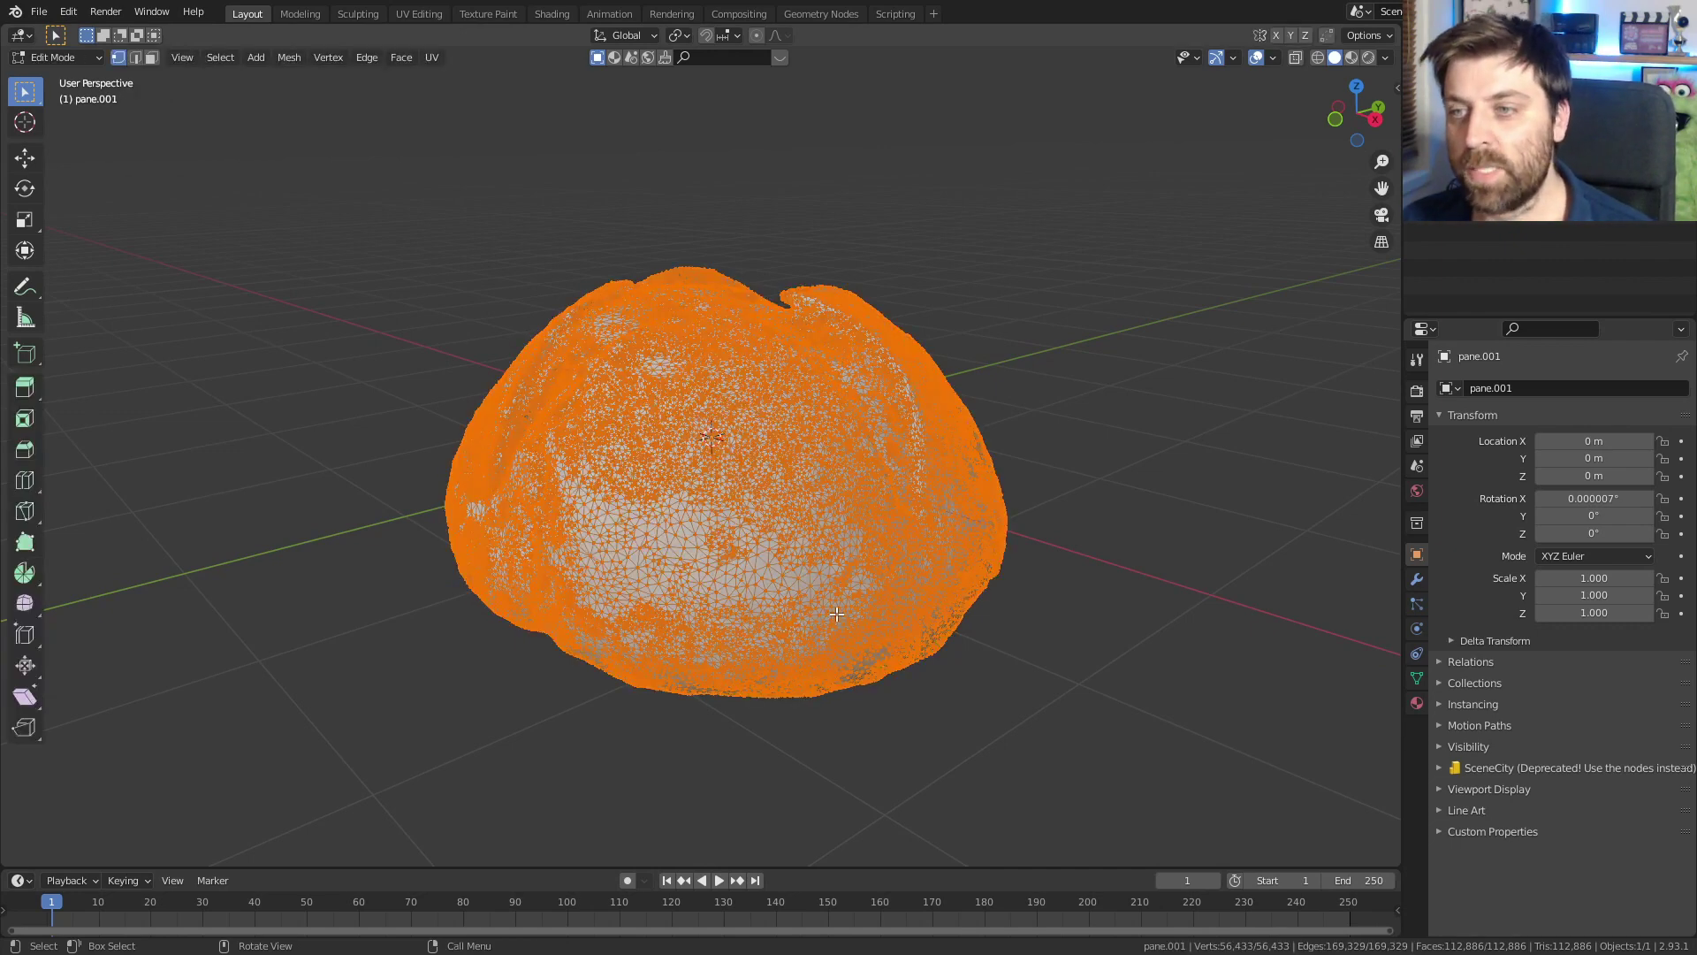
mouse_move(838, 614)
middle_down()
mouse_move(910, 617)
mouse_move(880, 607)
middle_up()
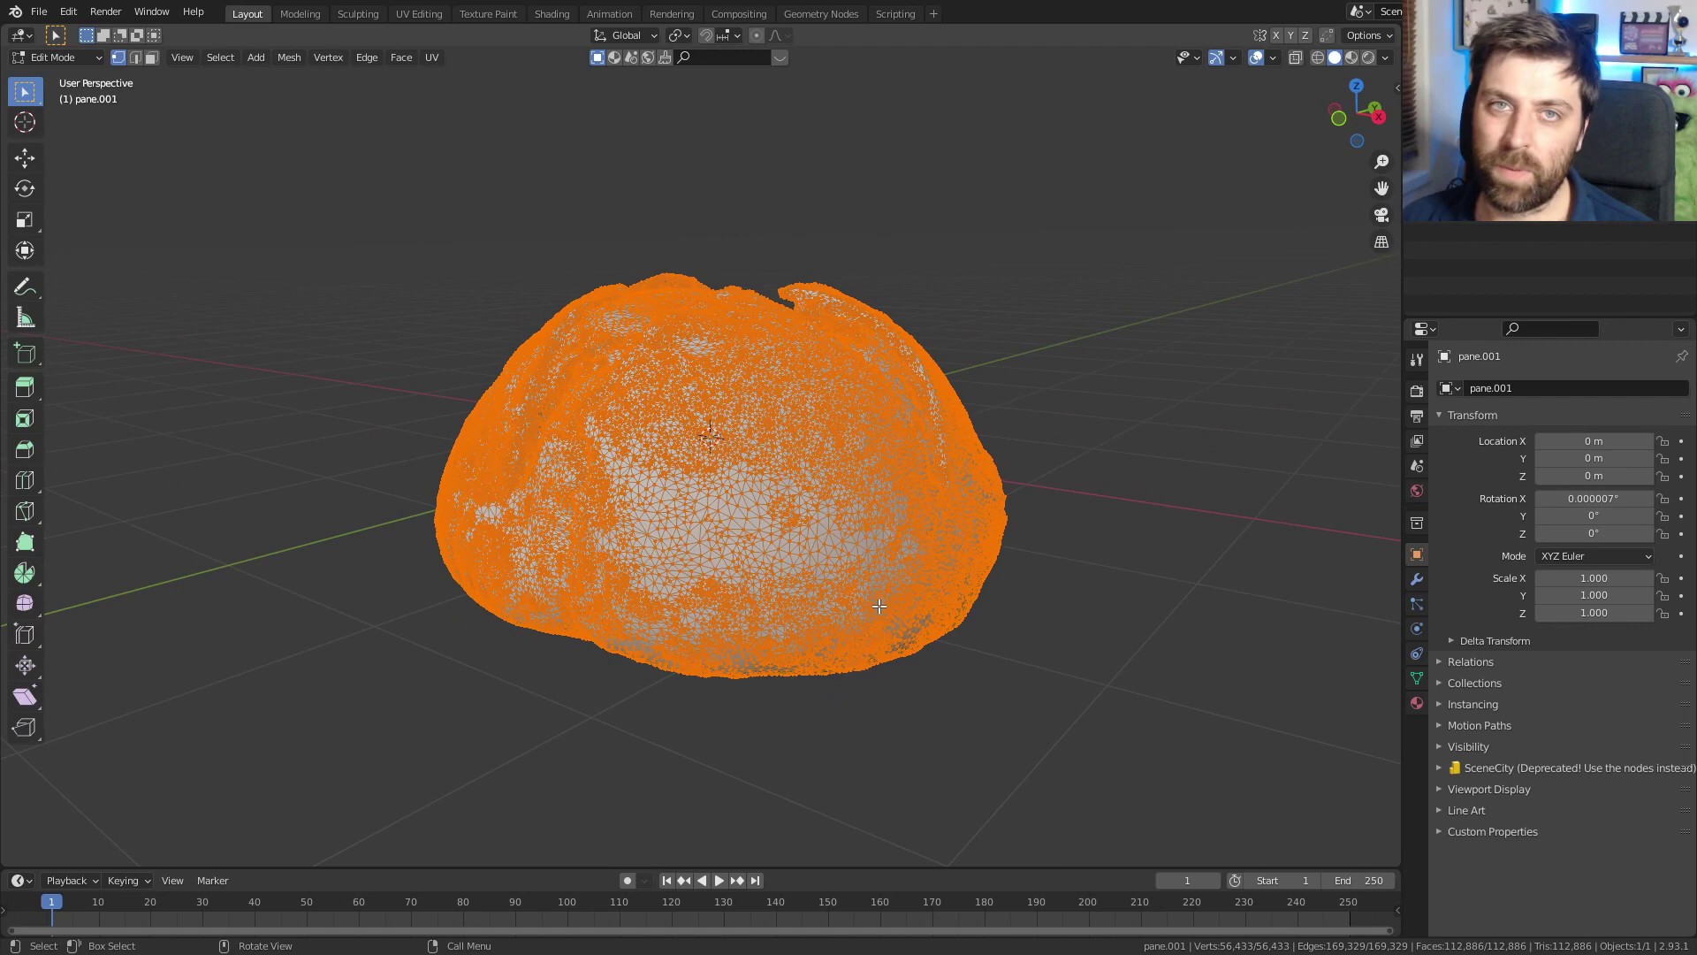
key(Tab)
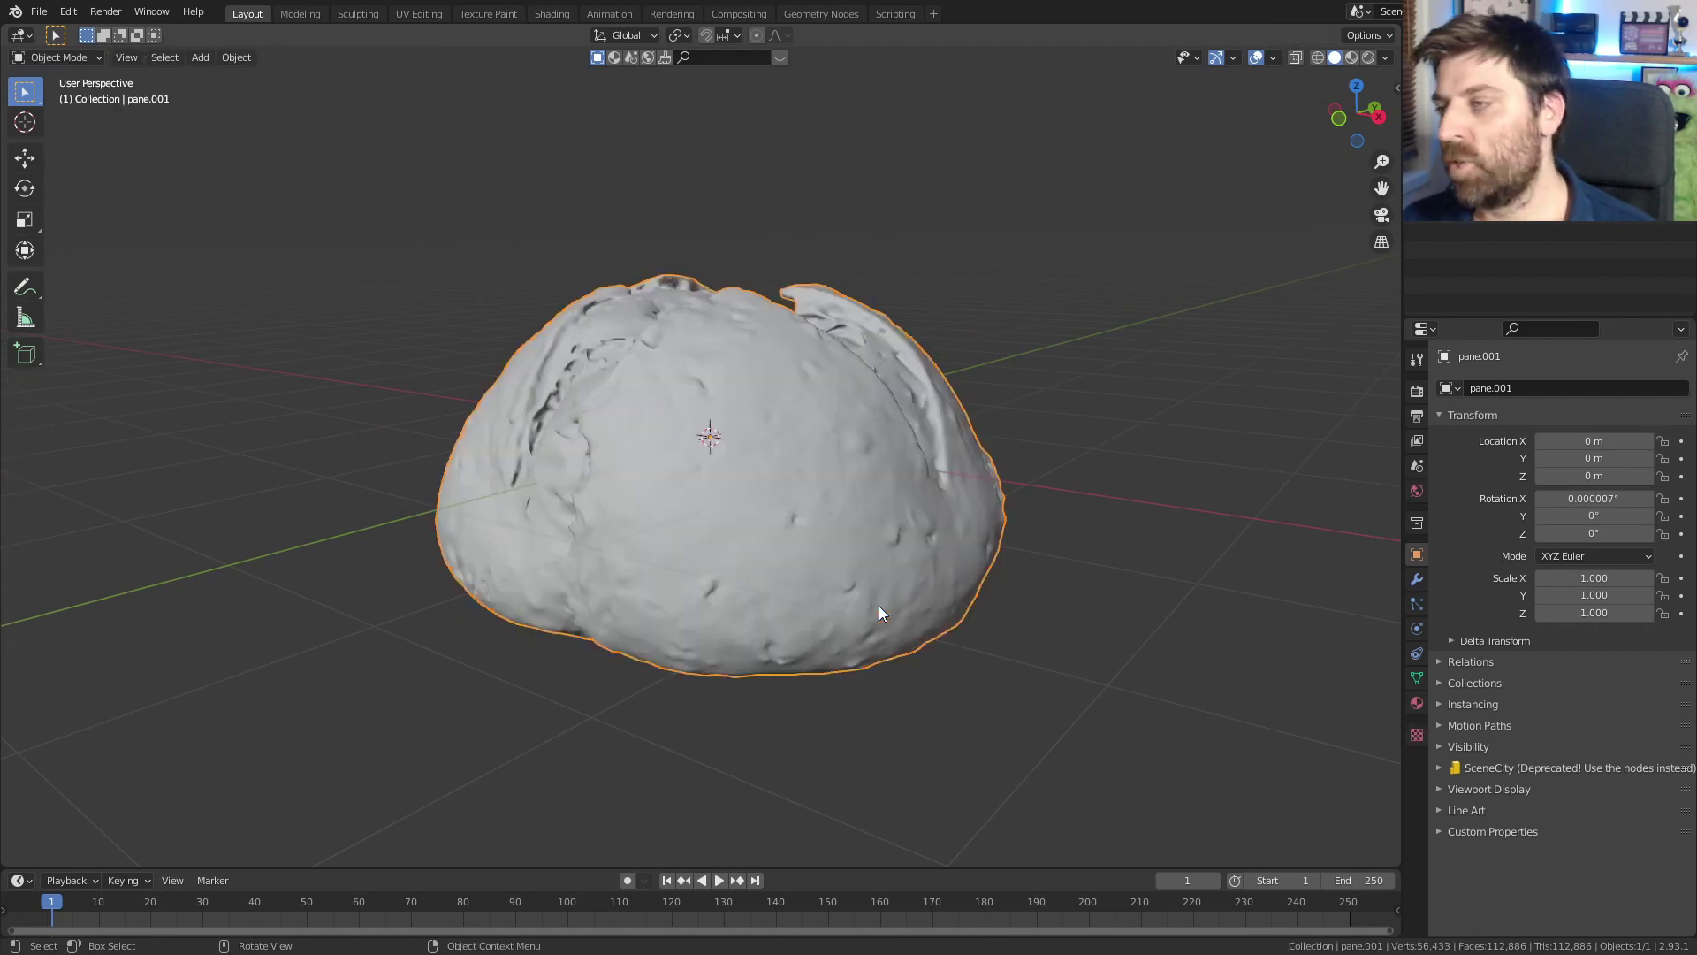
click(1419, 678)
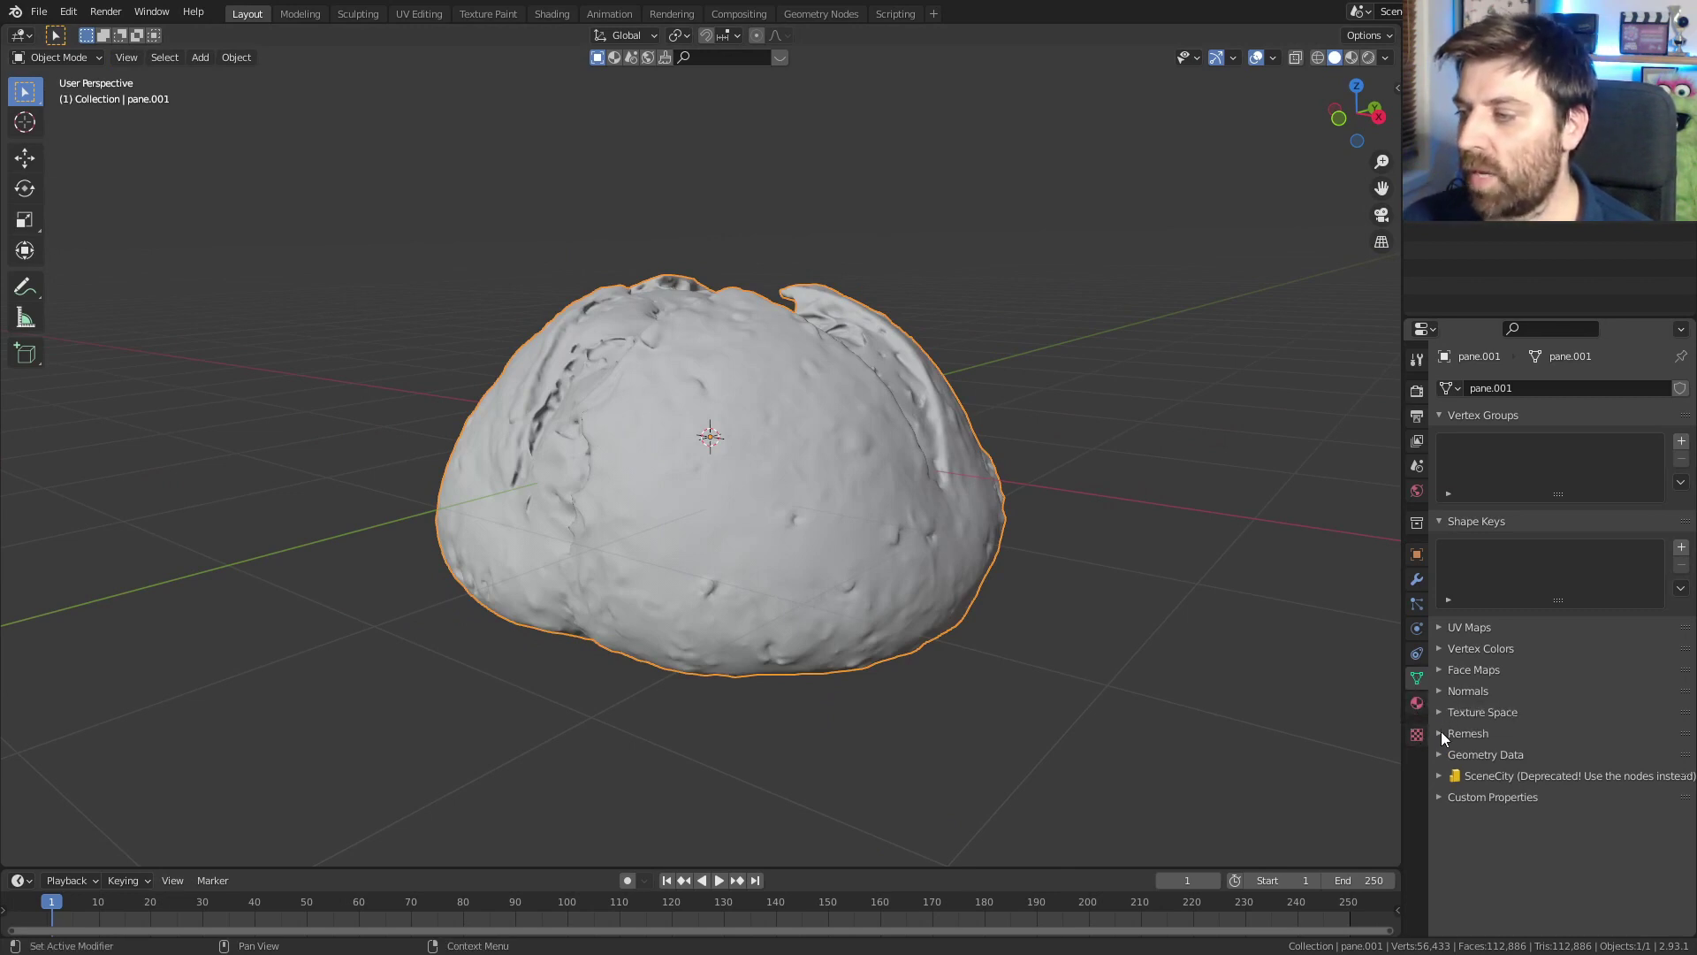
click(1443, 693)
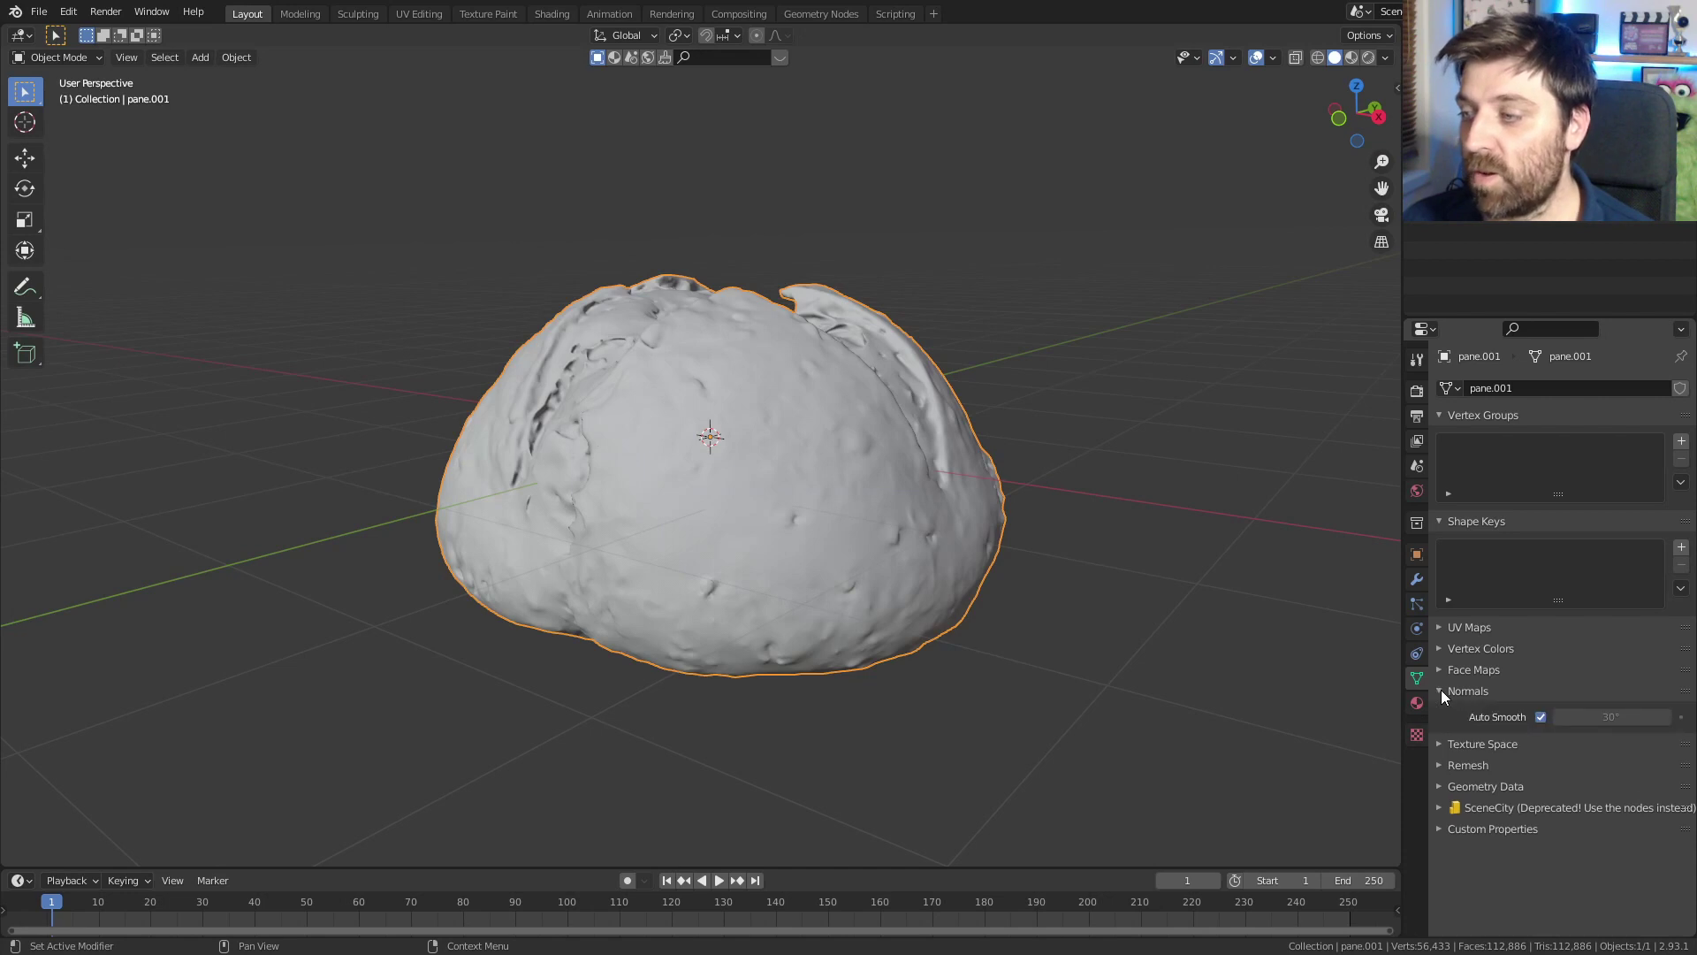
click(1539, 716)
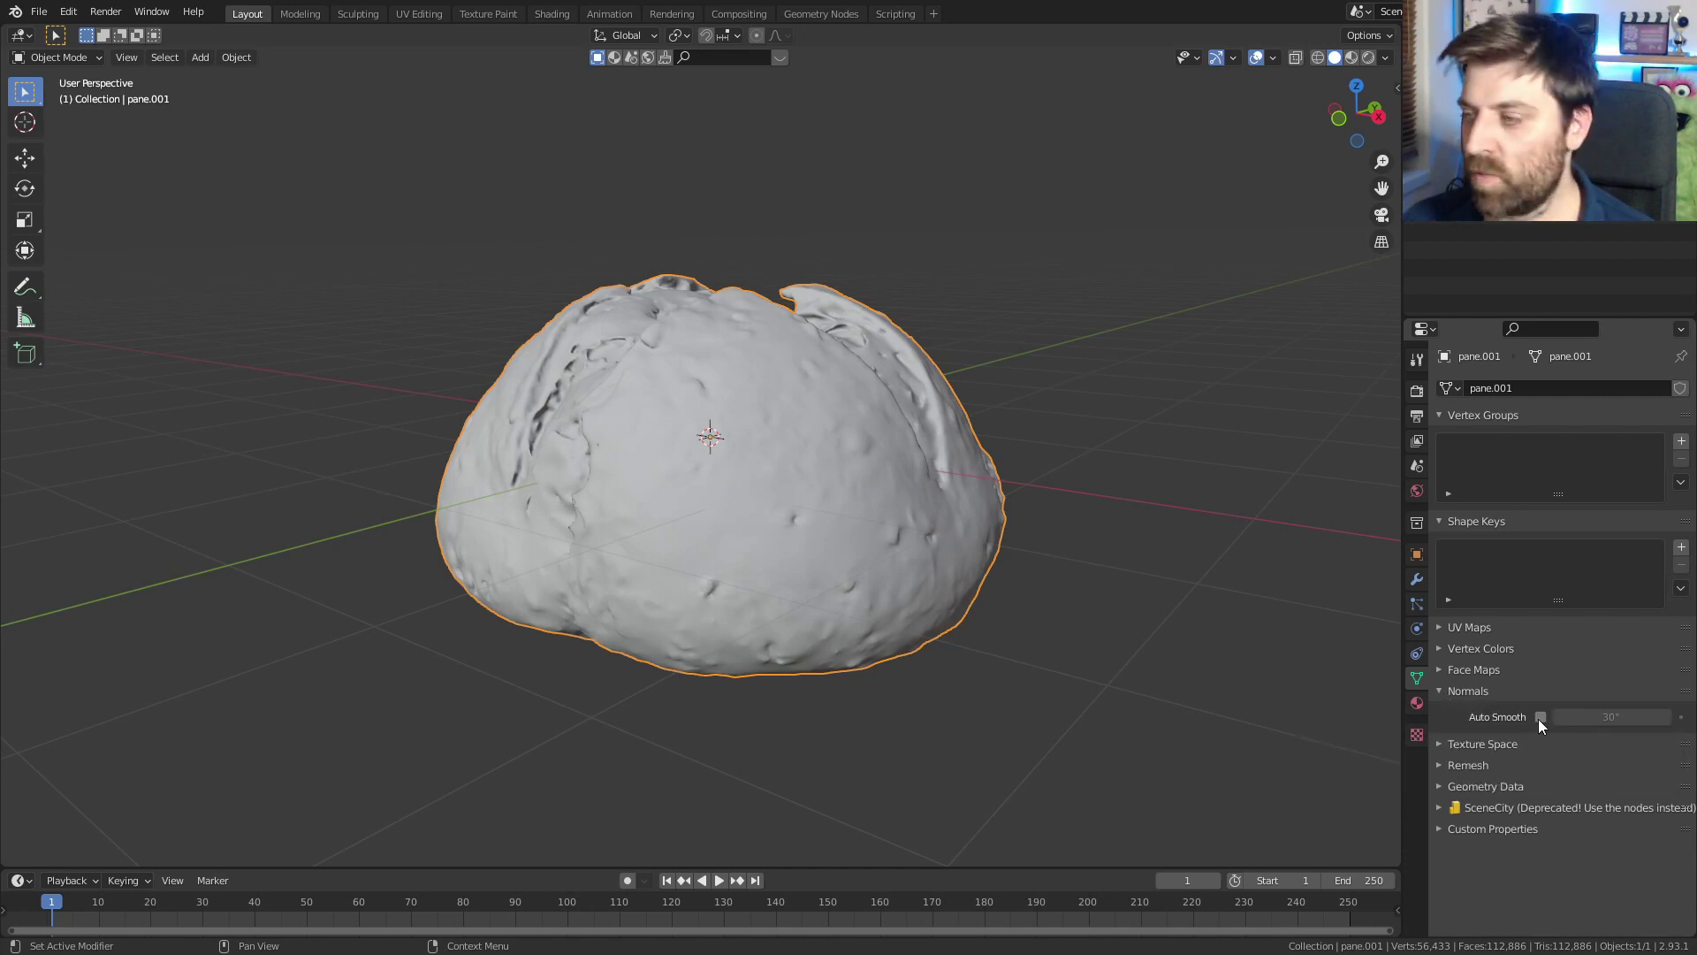
- Voxel-remesh the copy with a voxel size of 0.1 m and check its new topology in Edit Mode
click(1440, 765)
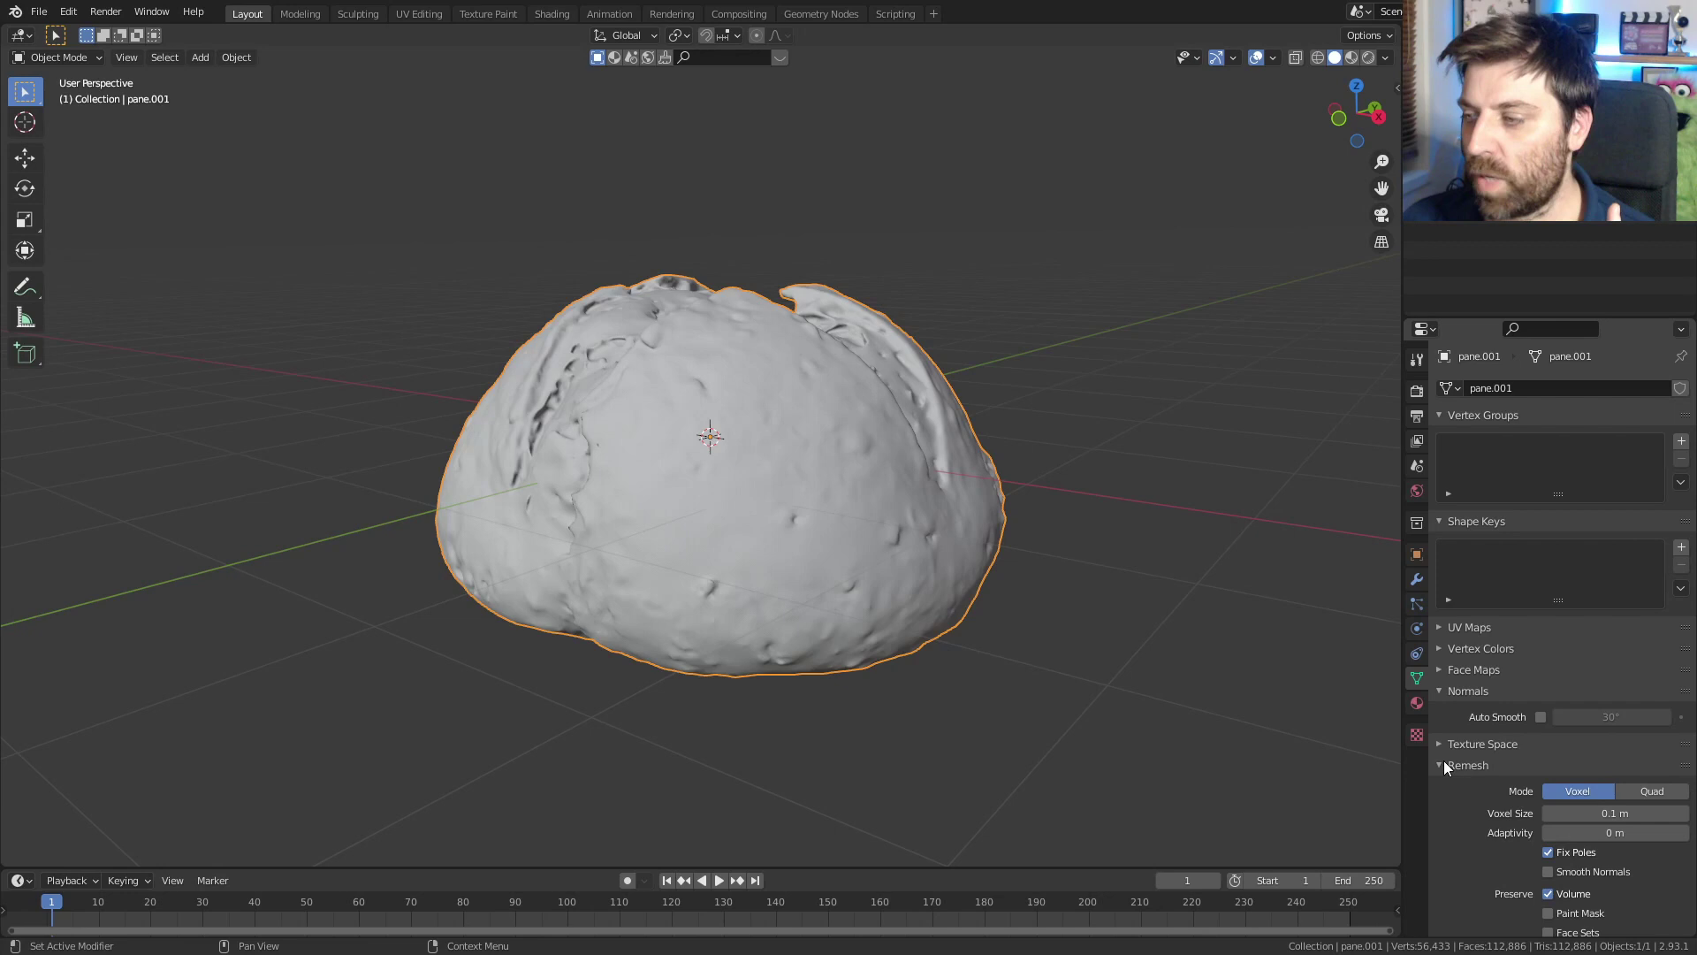
scroll(1469, 735, down, 3)
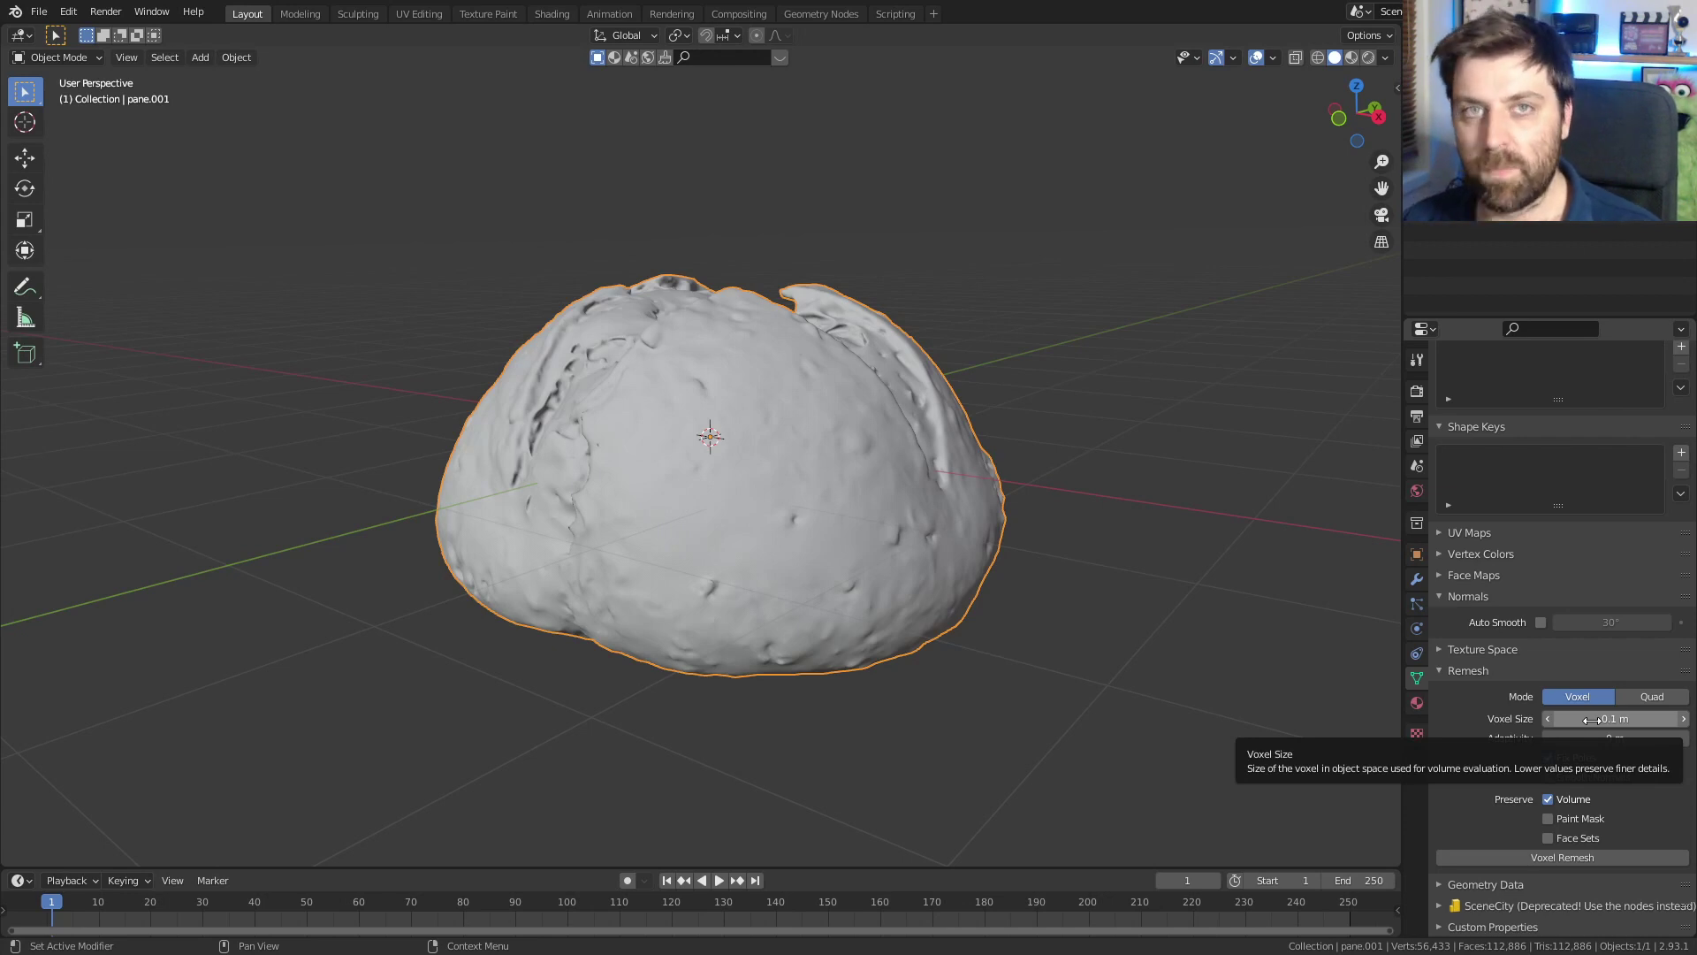
click(1552, 857)
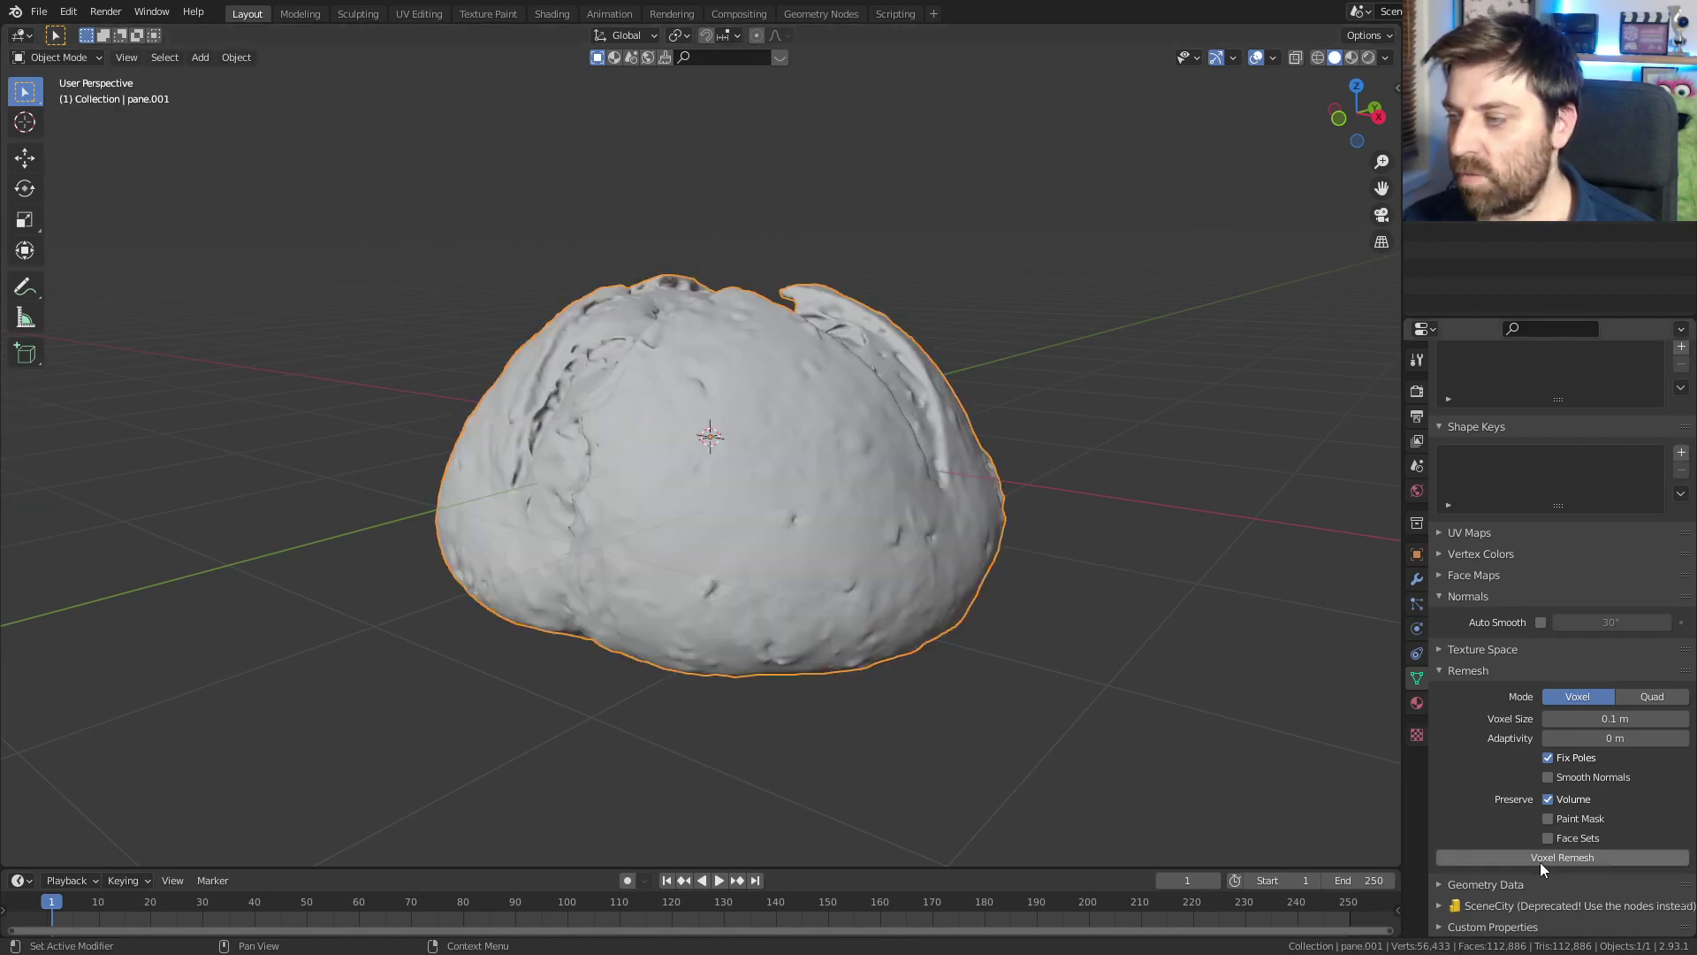
click(1539, 862)
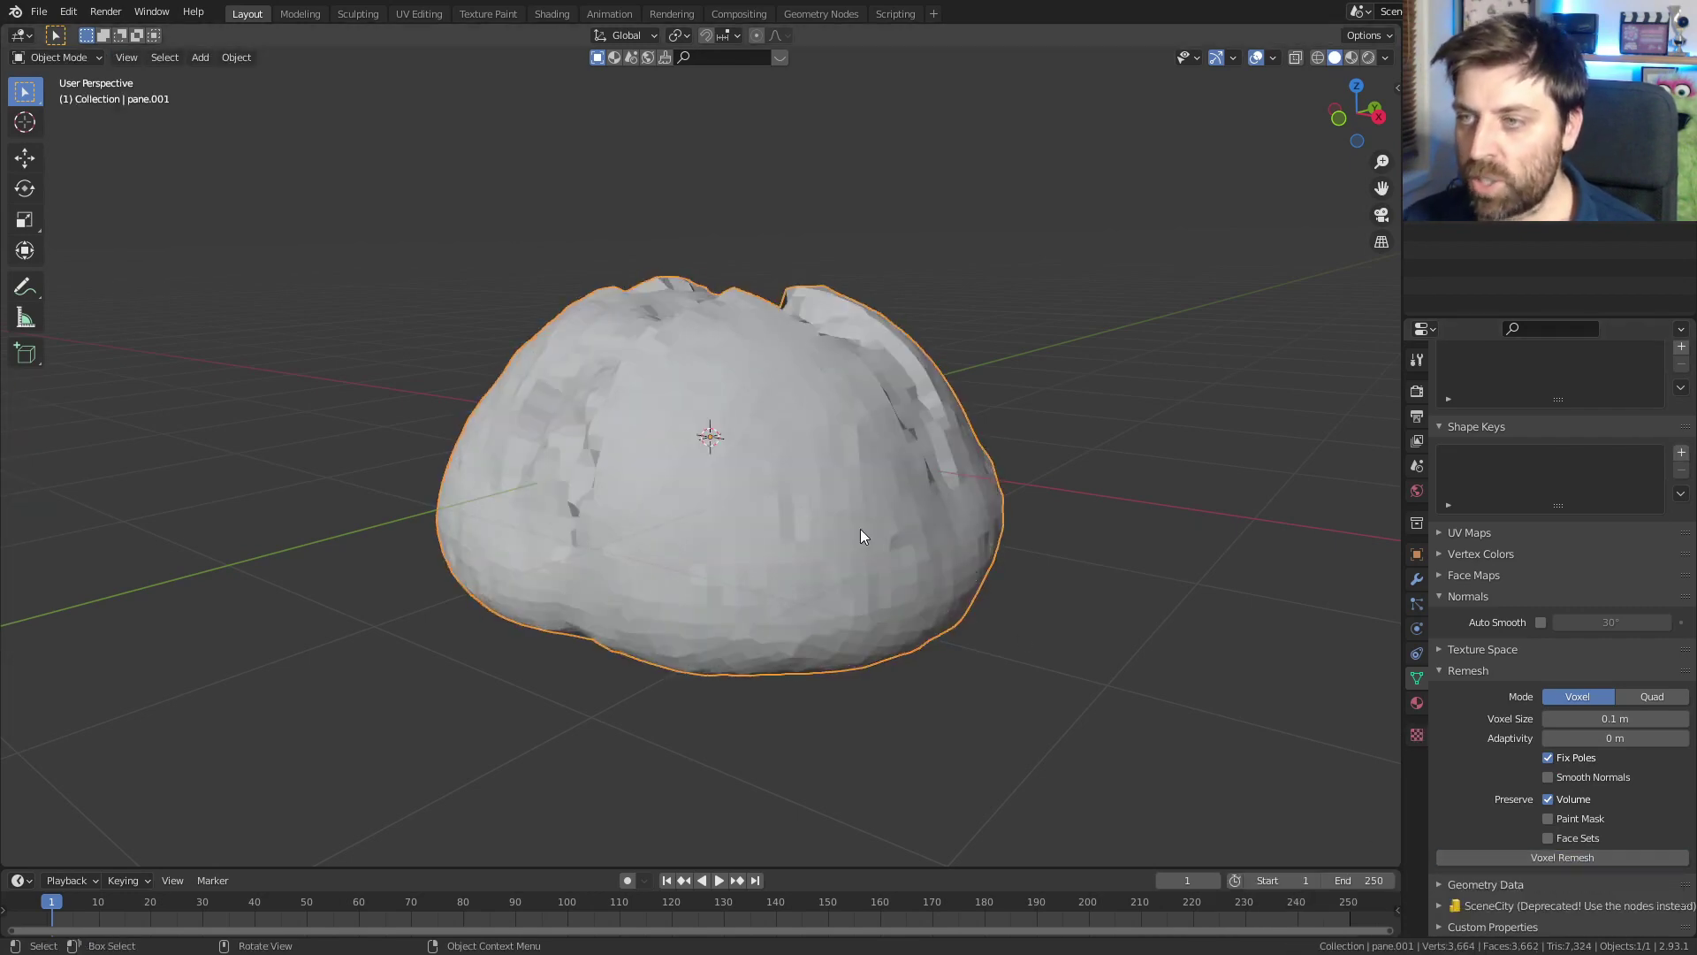
key(Tab)
middle_drag(811, 533, 914, 597)
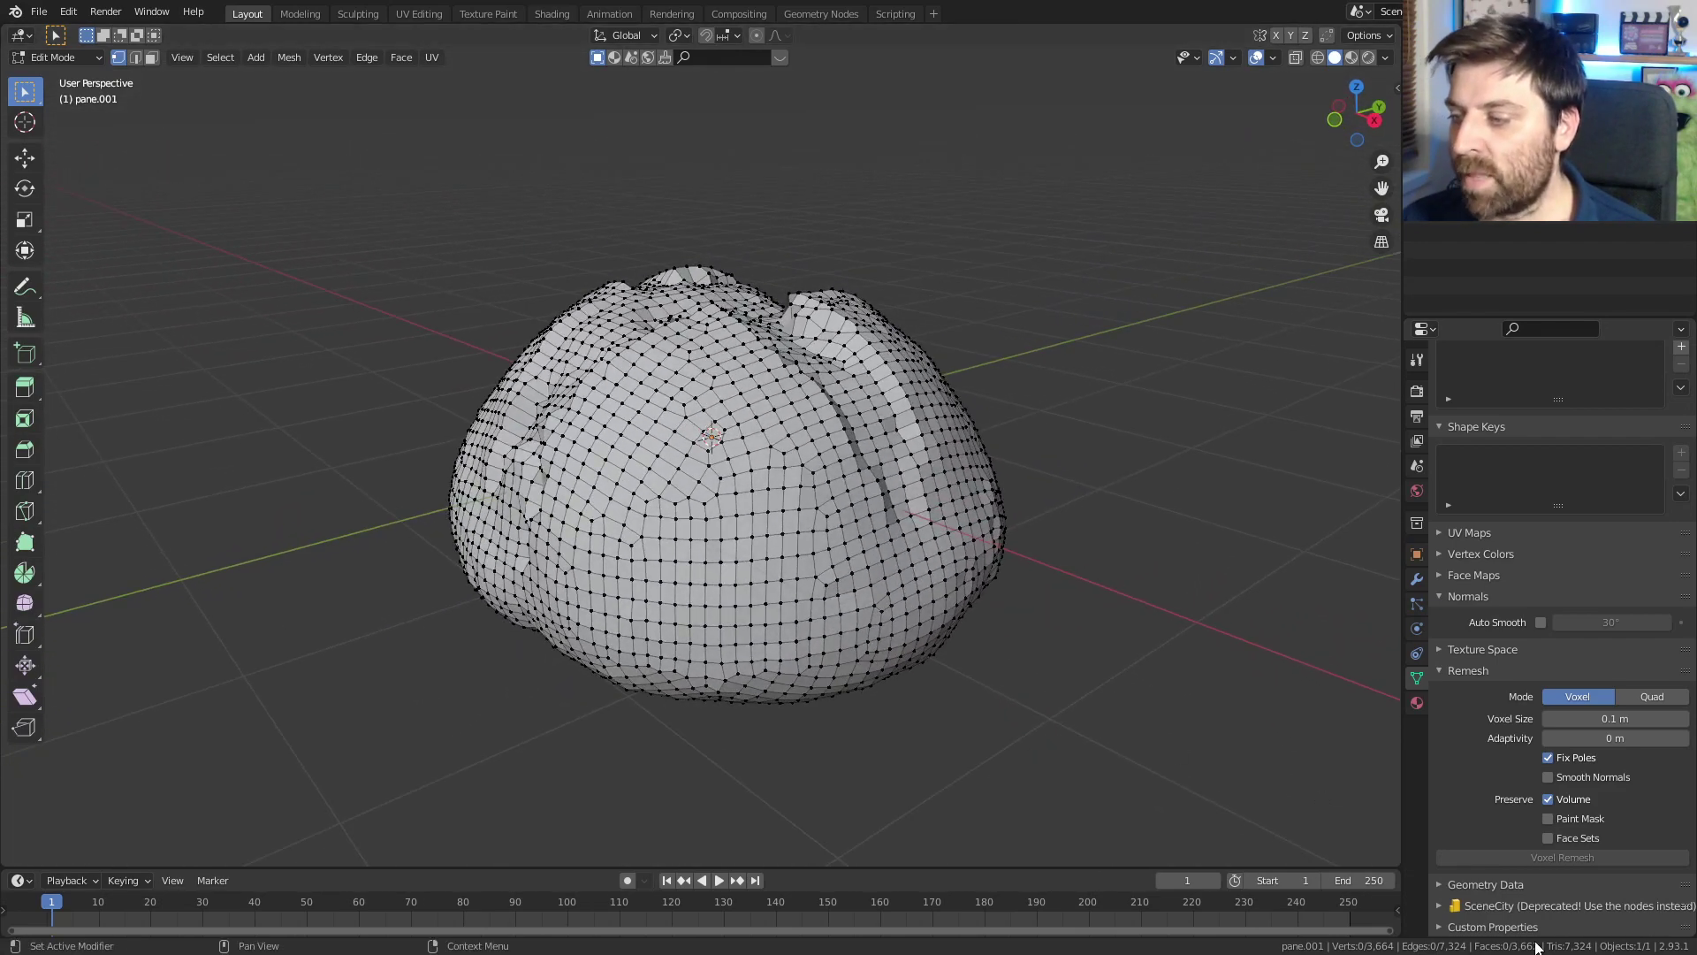
key(Tab)
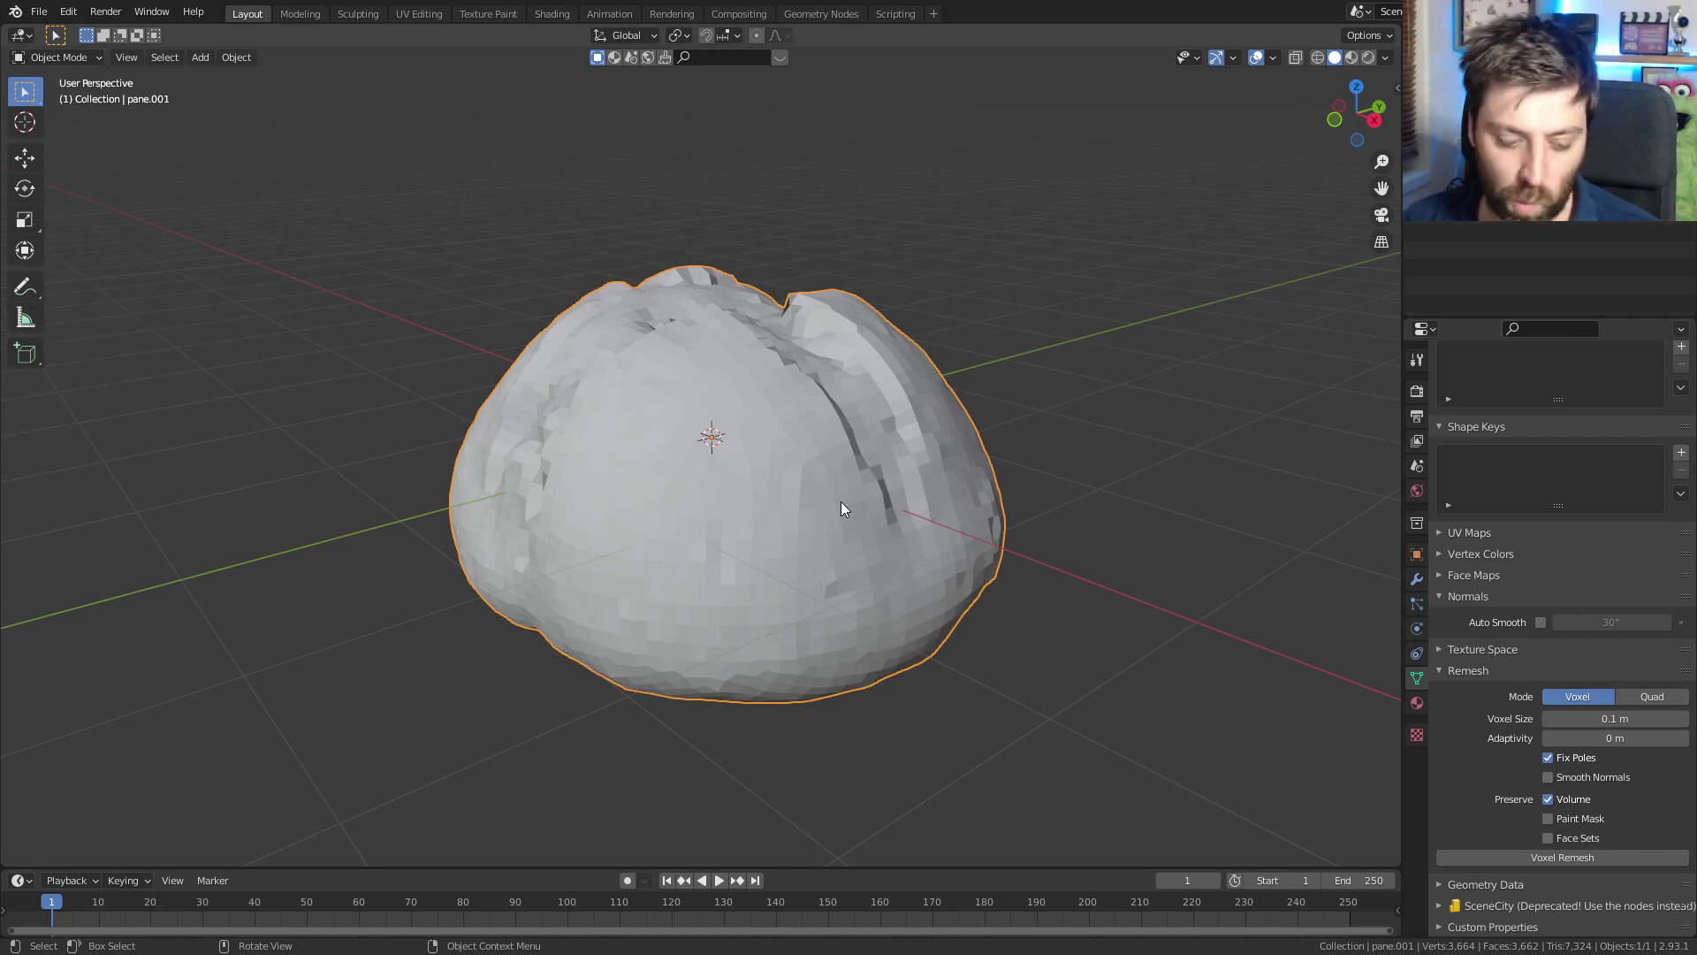
- Add a Multiresolution modifier and, below it, a Shrinkwrap modifier to the remeshed copy
click(1417, 580)
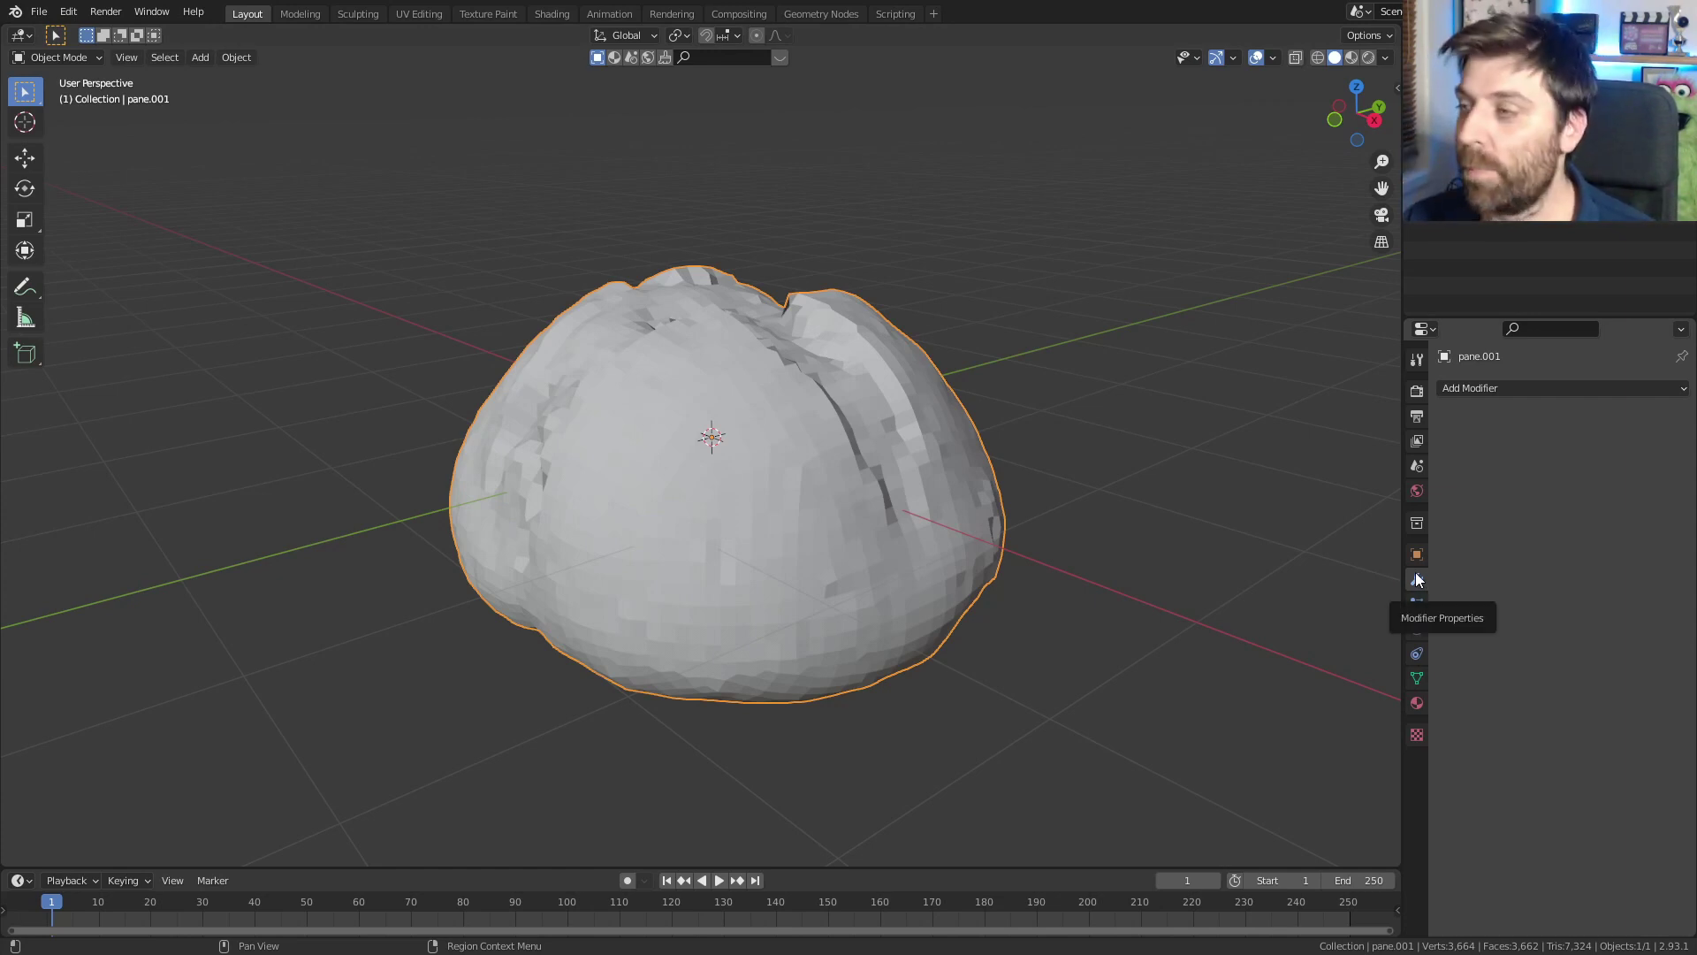
click(1526, 390)
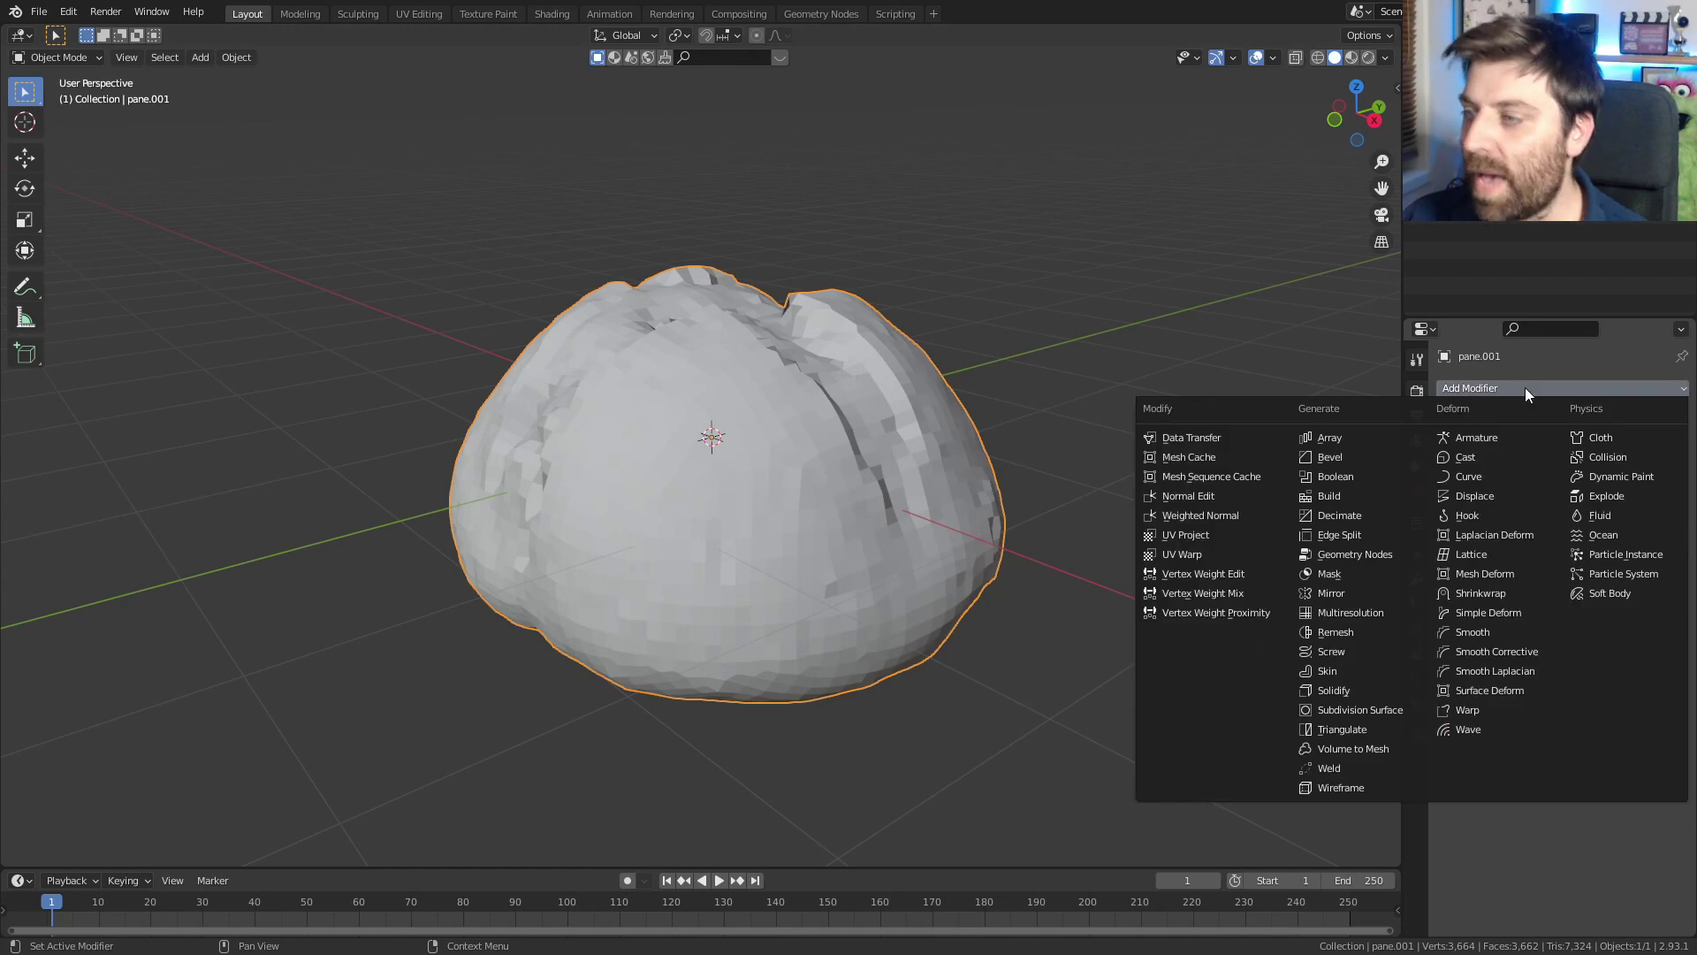
click(1384, 613)
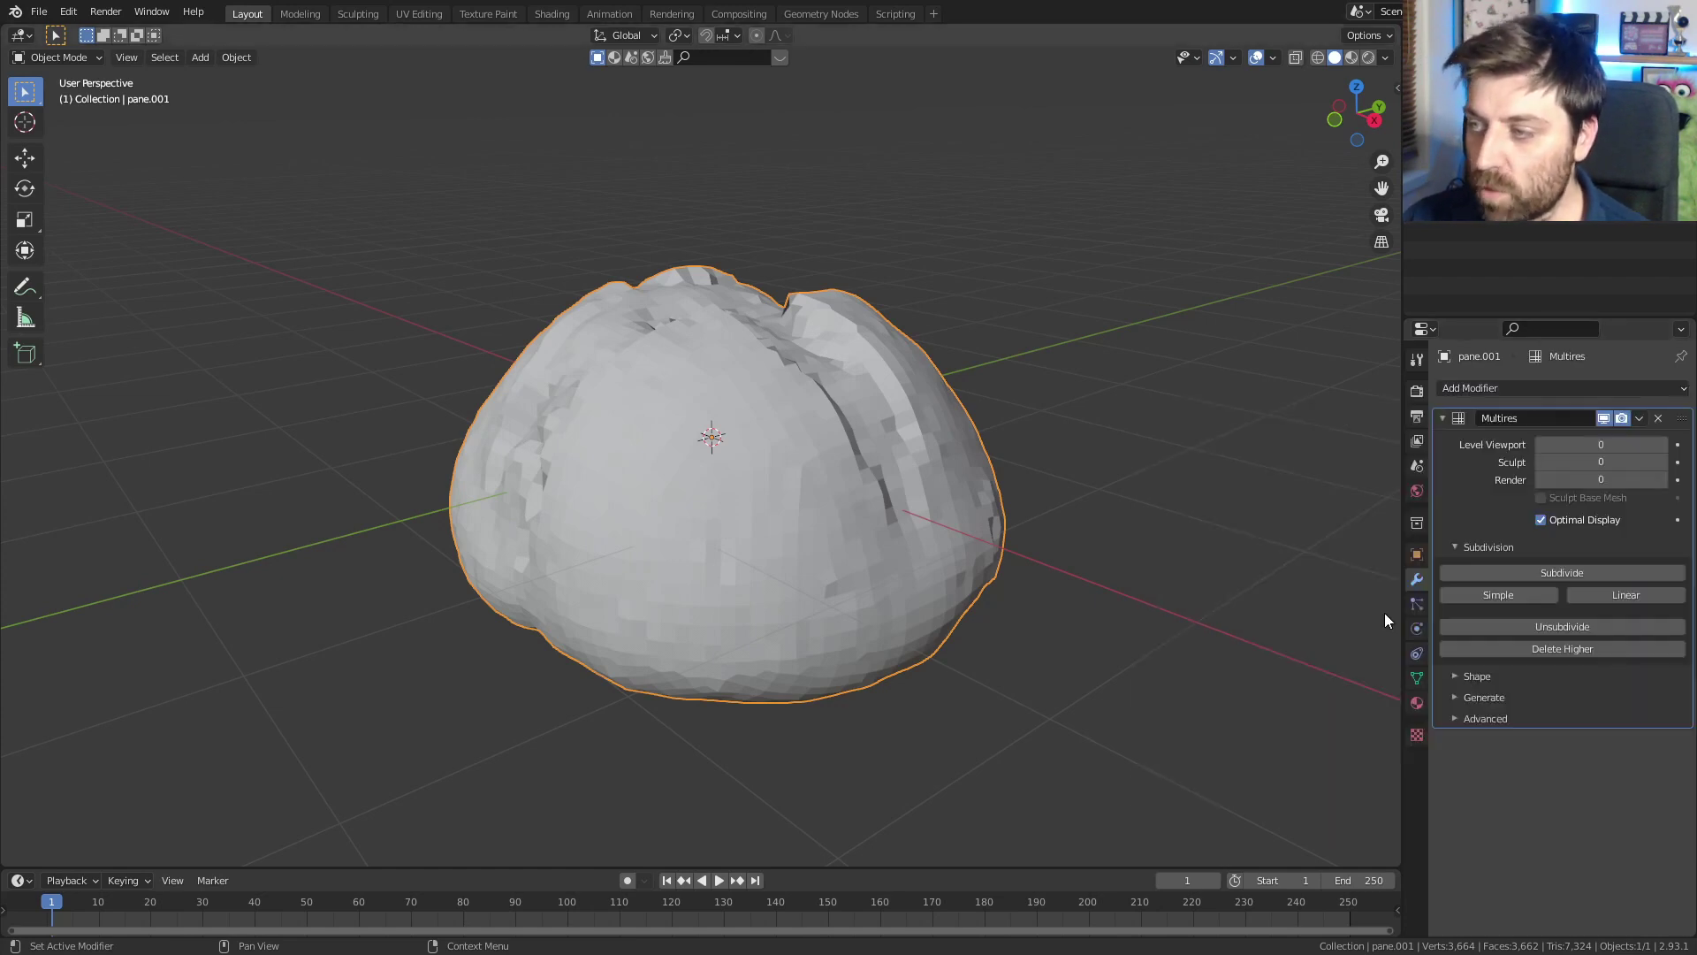
click(1504, 391)
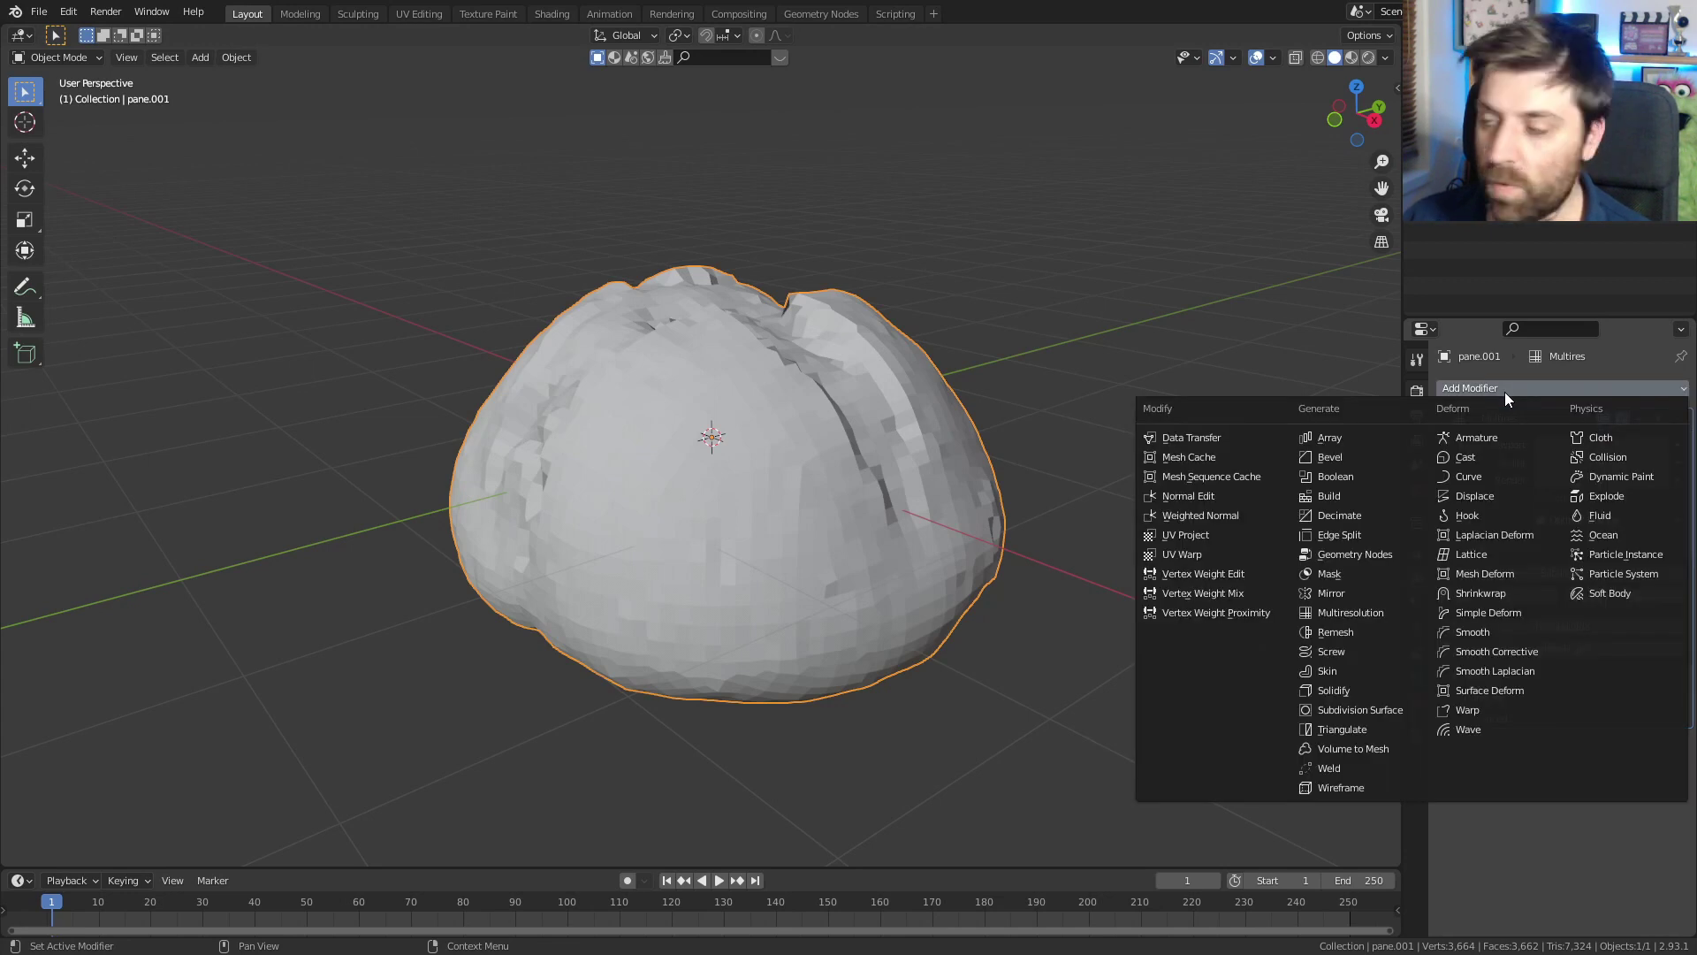
click(1493, 594)
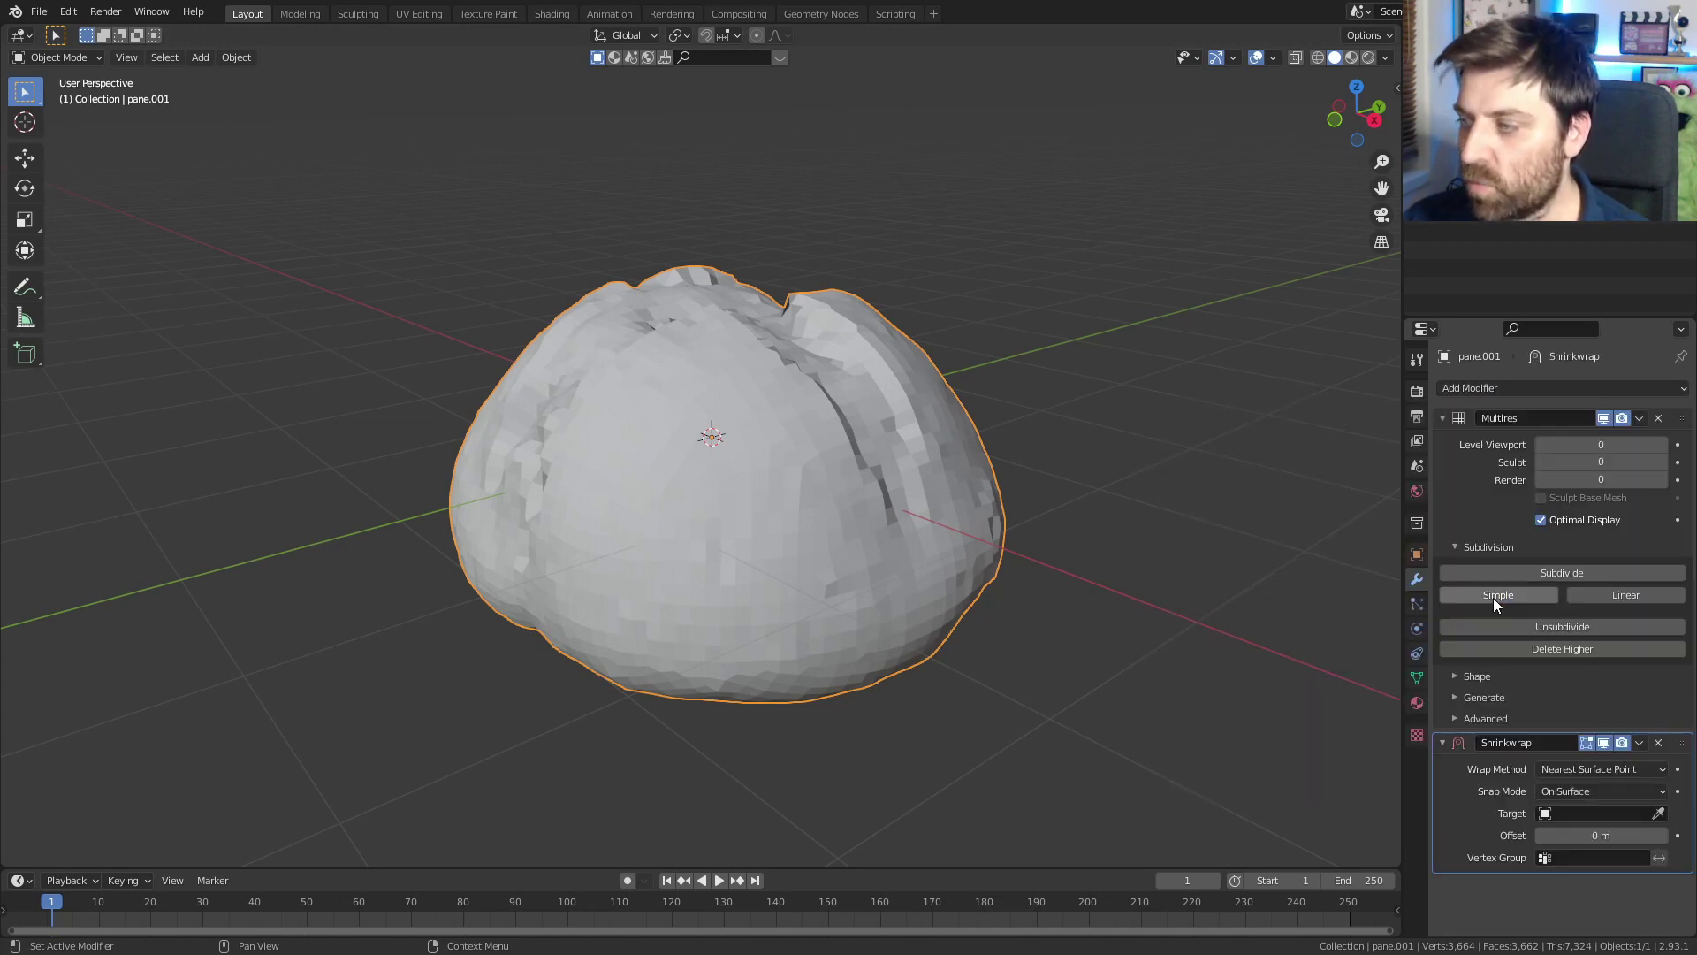
- Set the Shrinkwrap modifier to the Project wrap method with pane as target, and enable the Negative direction alongside Positive
click(1598, 769)
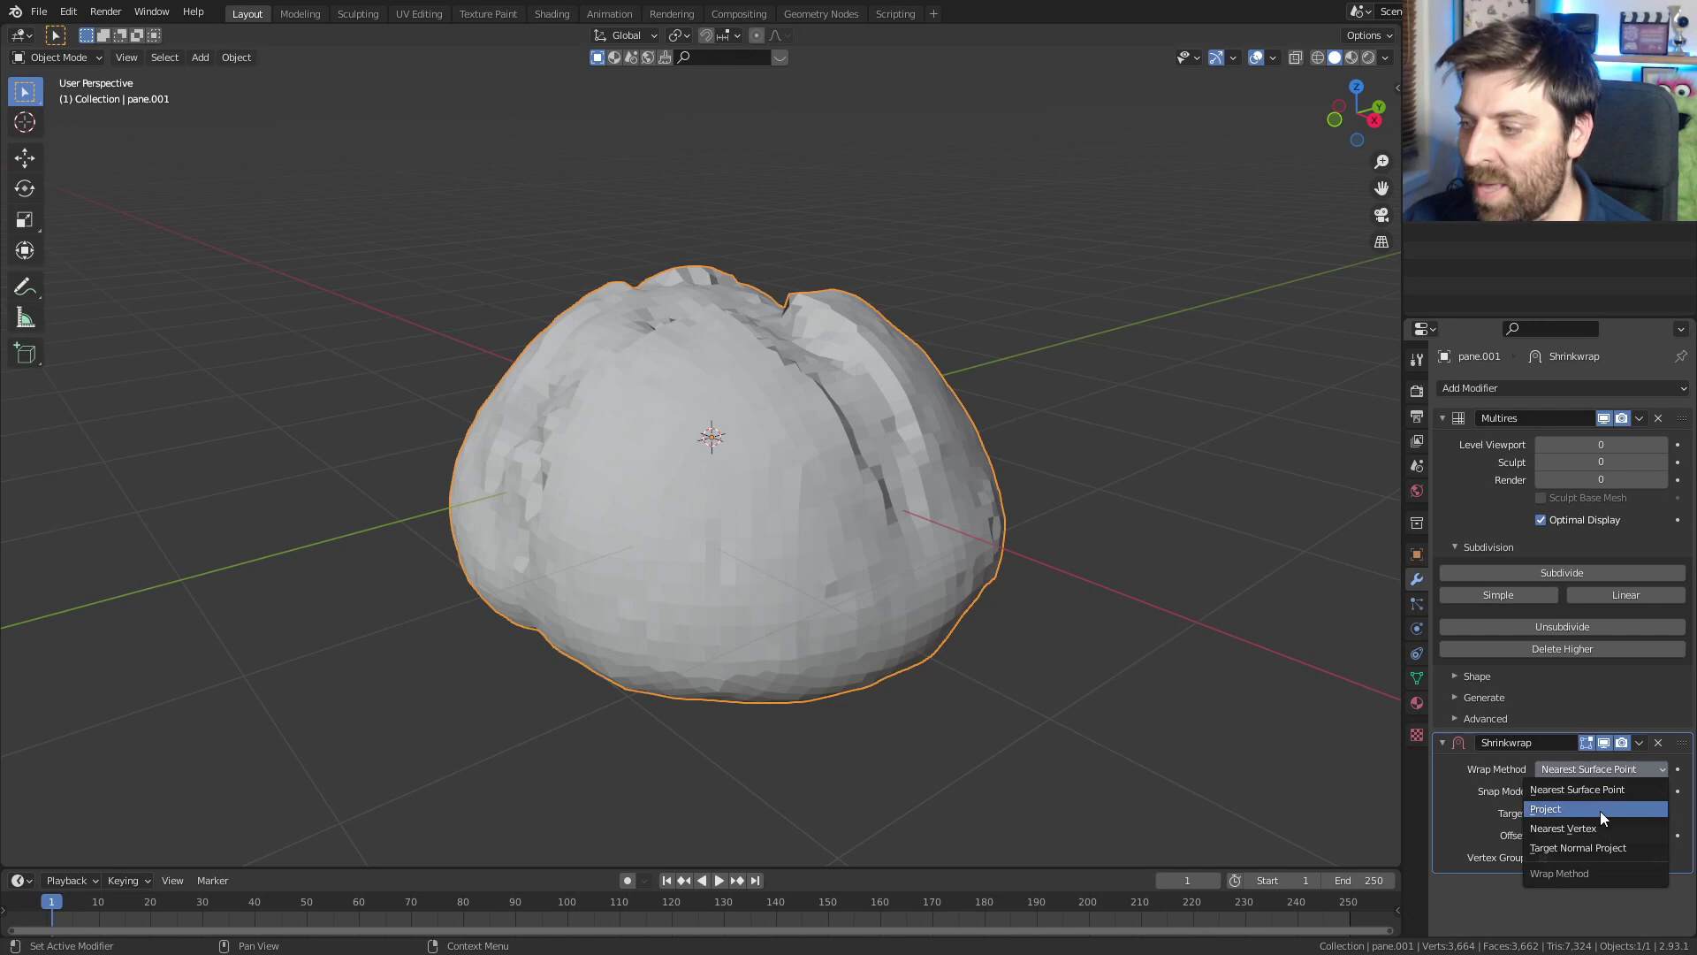
click(1599, 814)
scroll(1502, 806, down, 3)
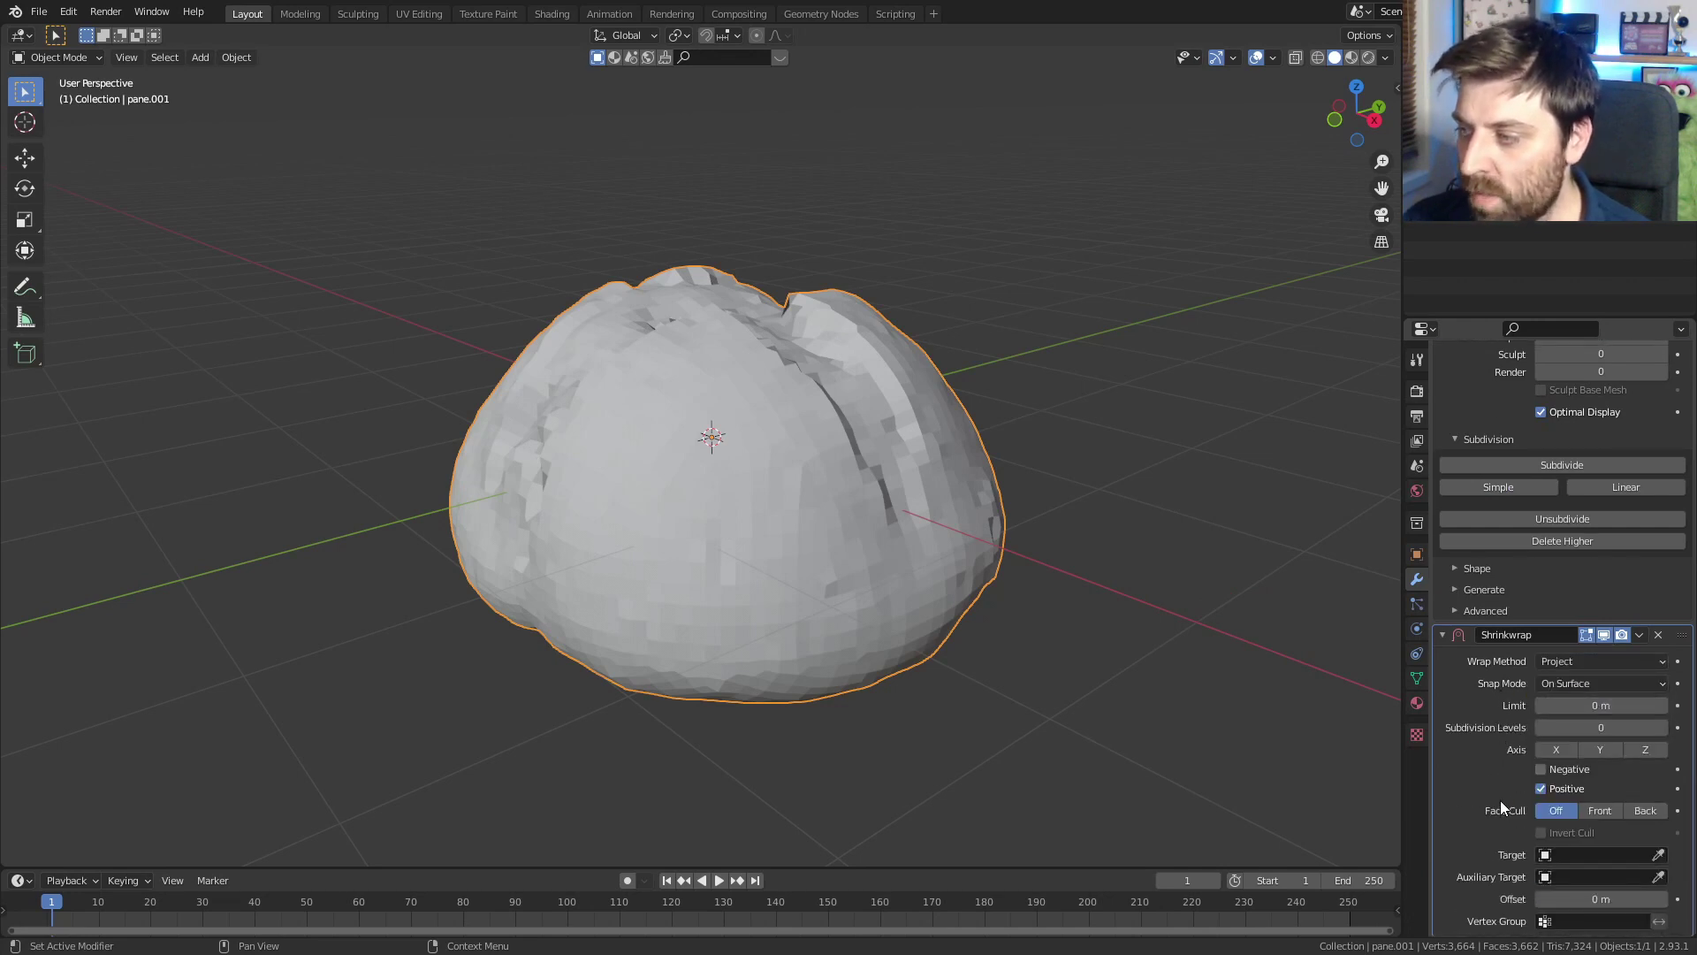
click(1585, 855)
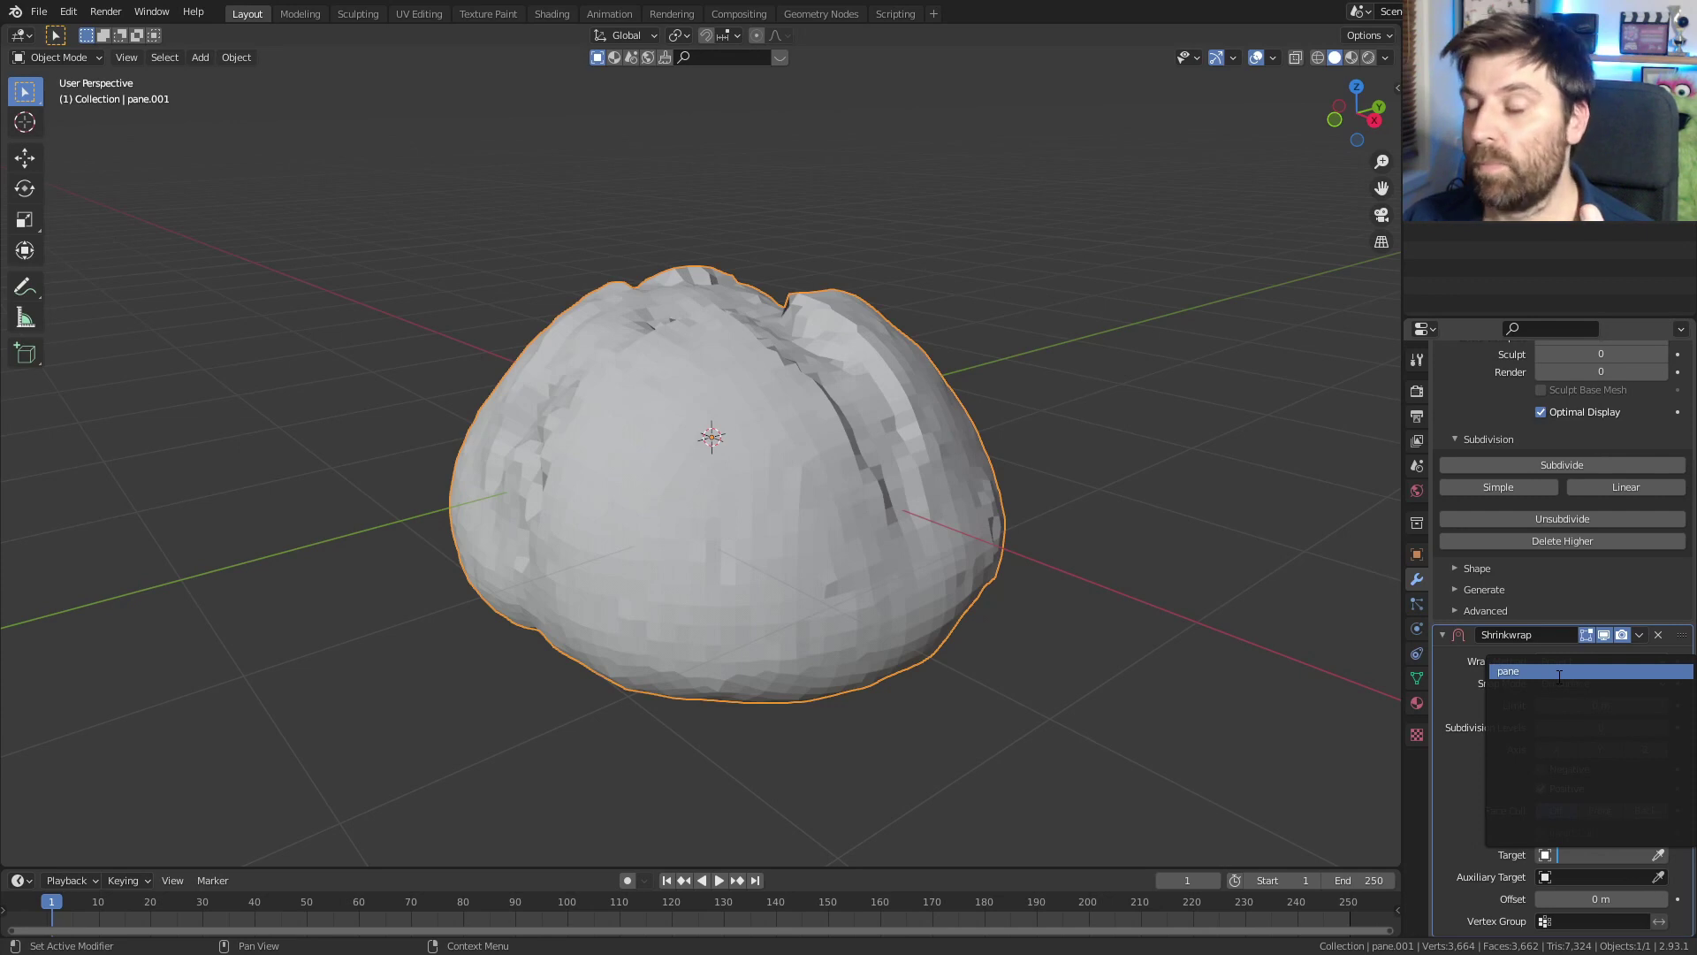
click(1559, 674)
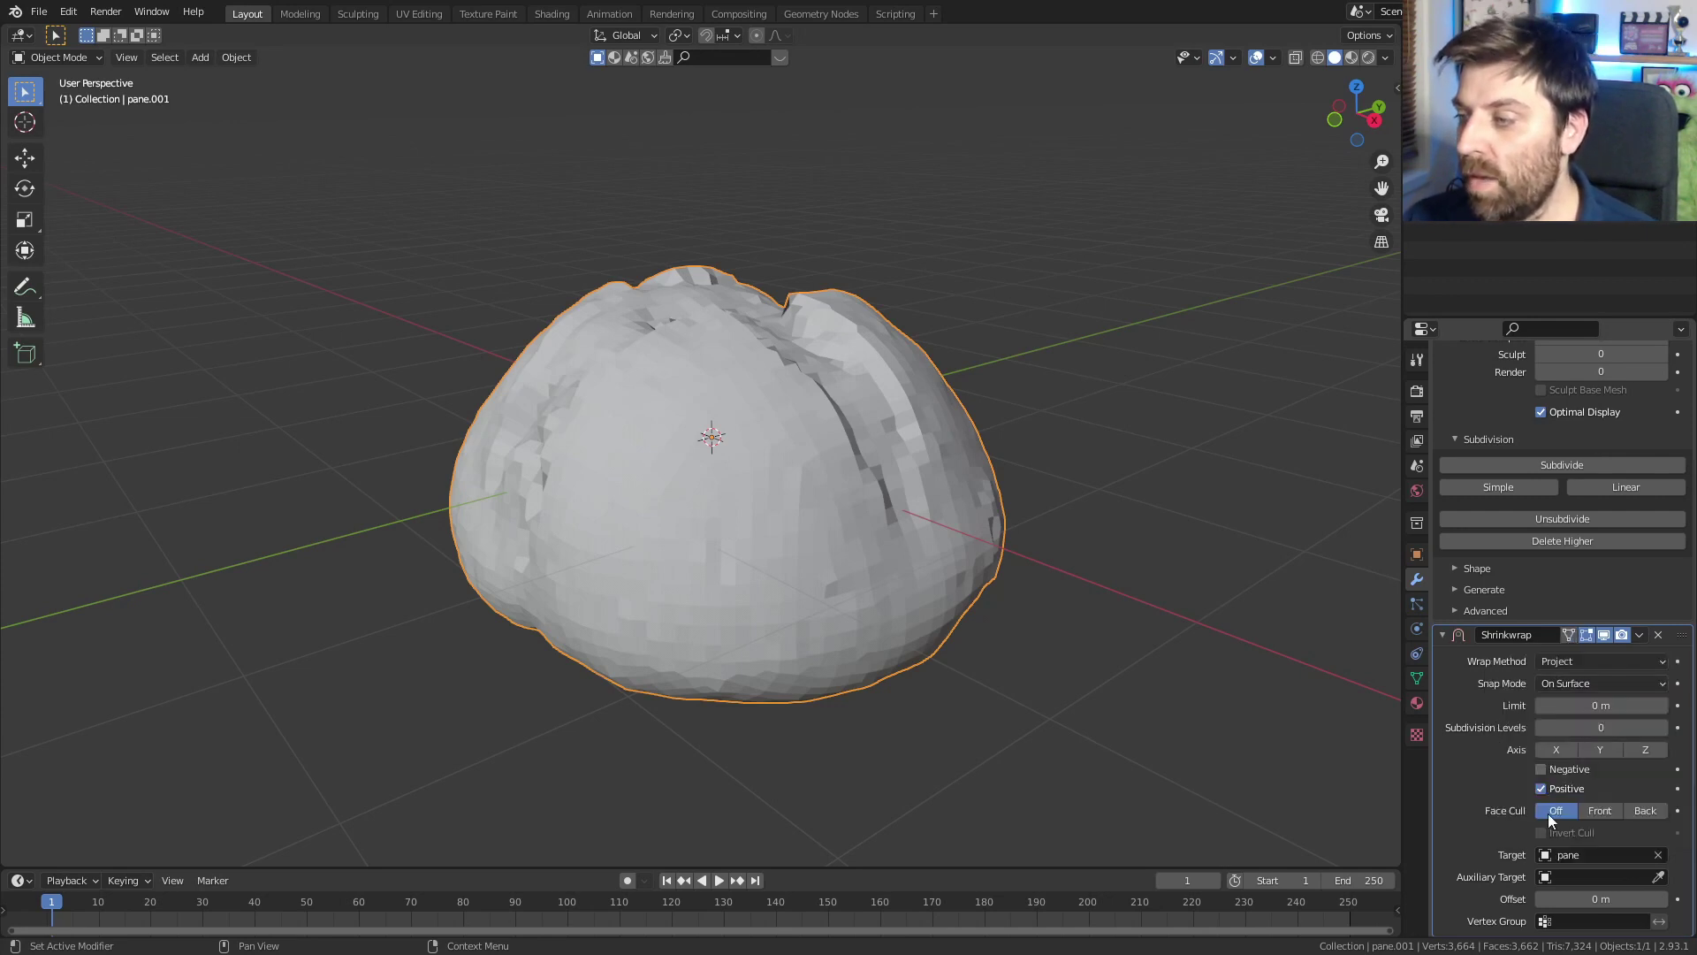
click(1543, 770)
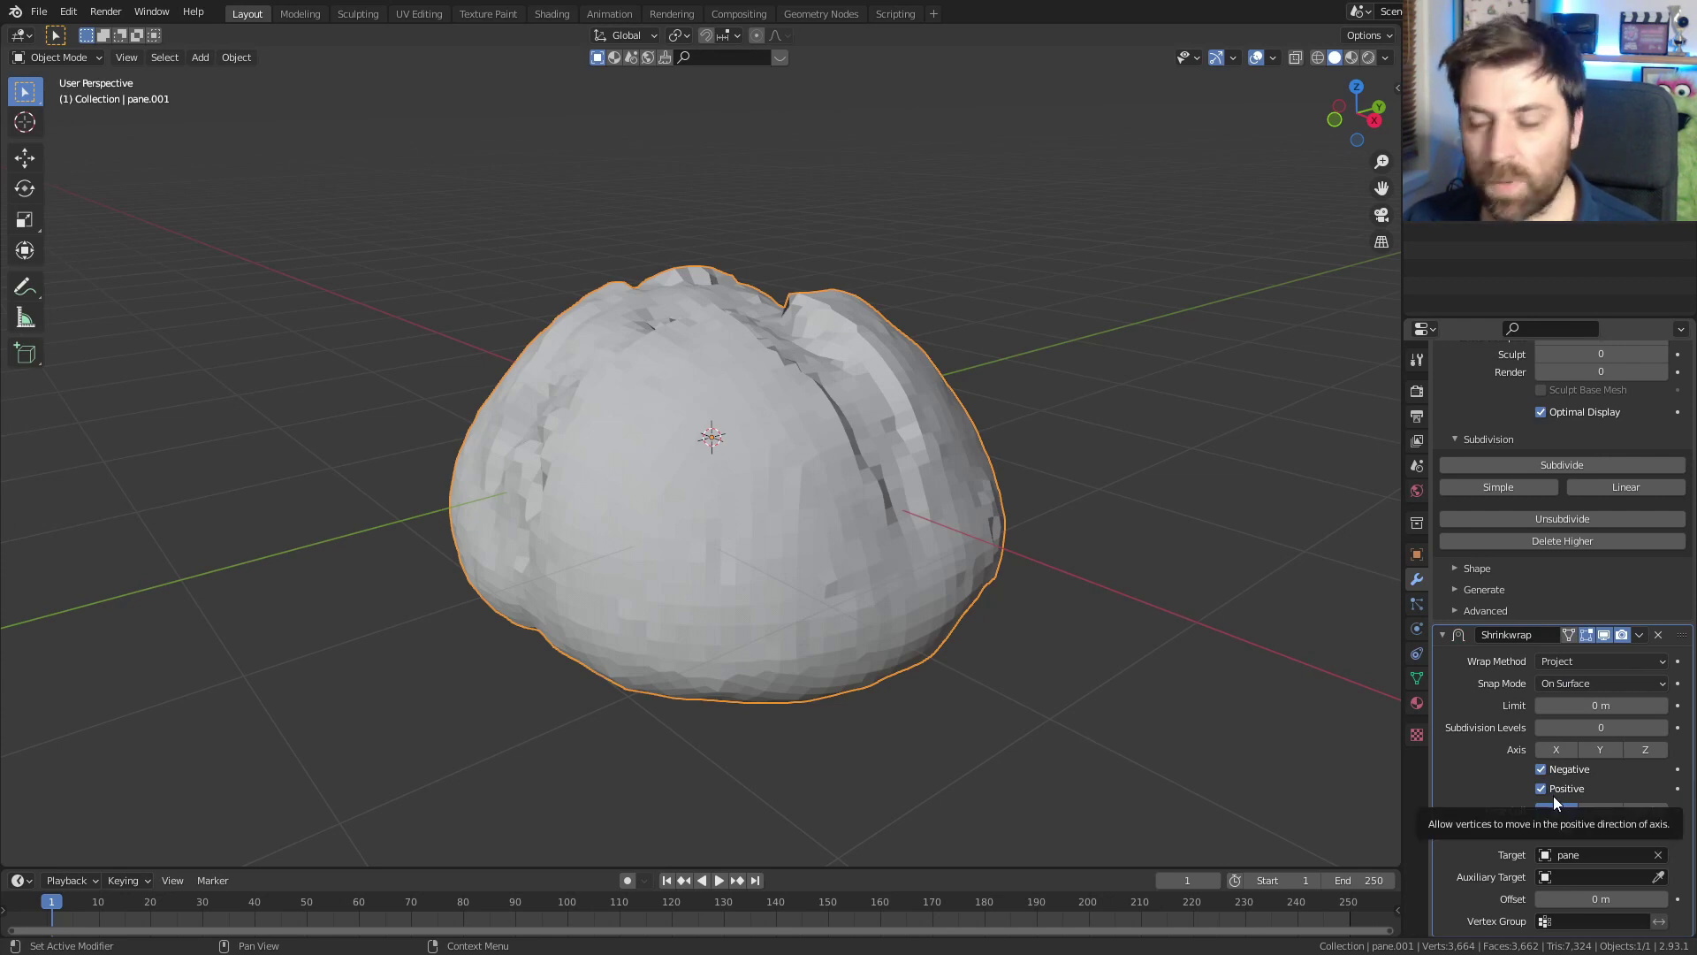
scroll(1529, 720, up, 3)
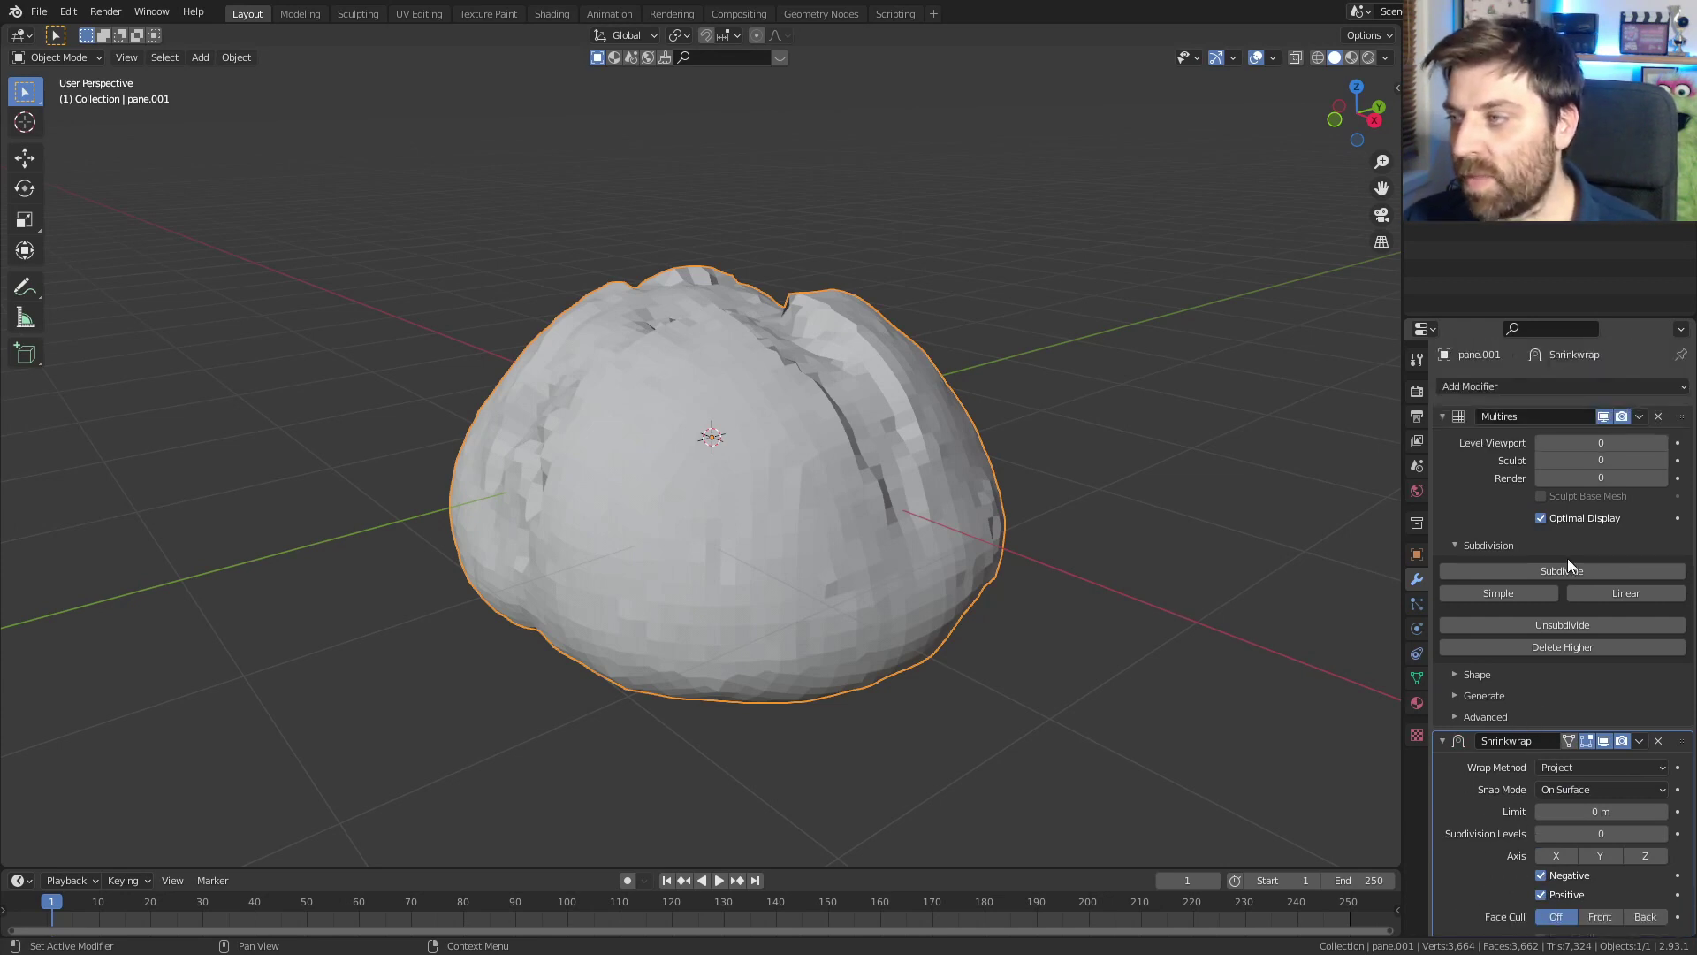
- Subdivide the copy's Multires modifier to level 3, and apply the Shrinkwrap modifier
click(1575, 574)
click(1575, 574)
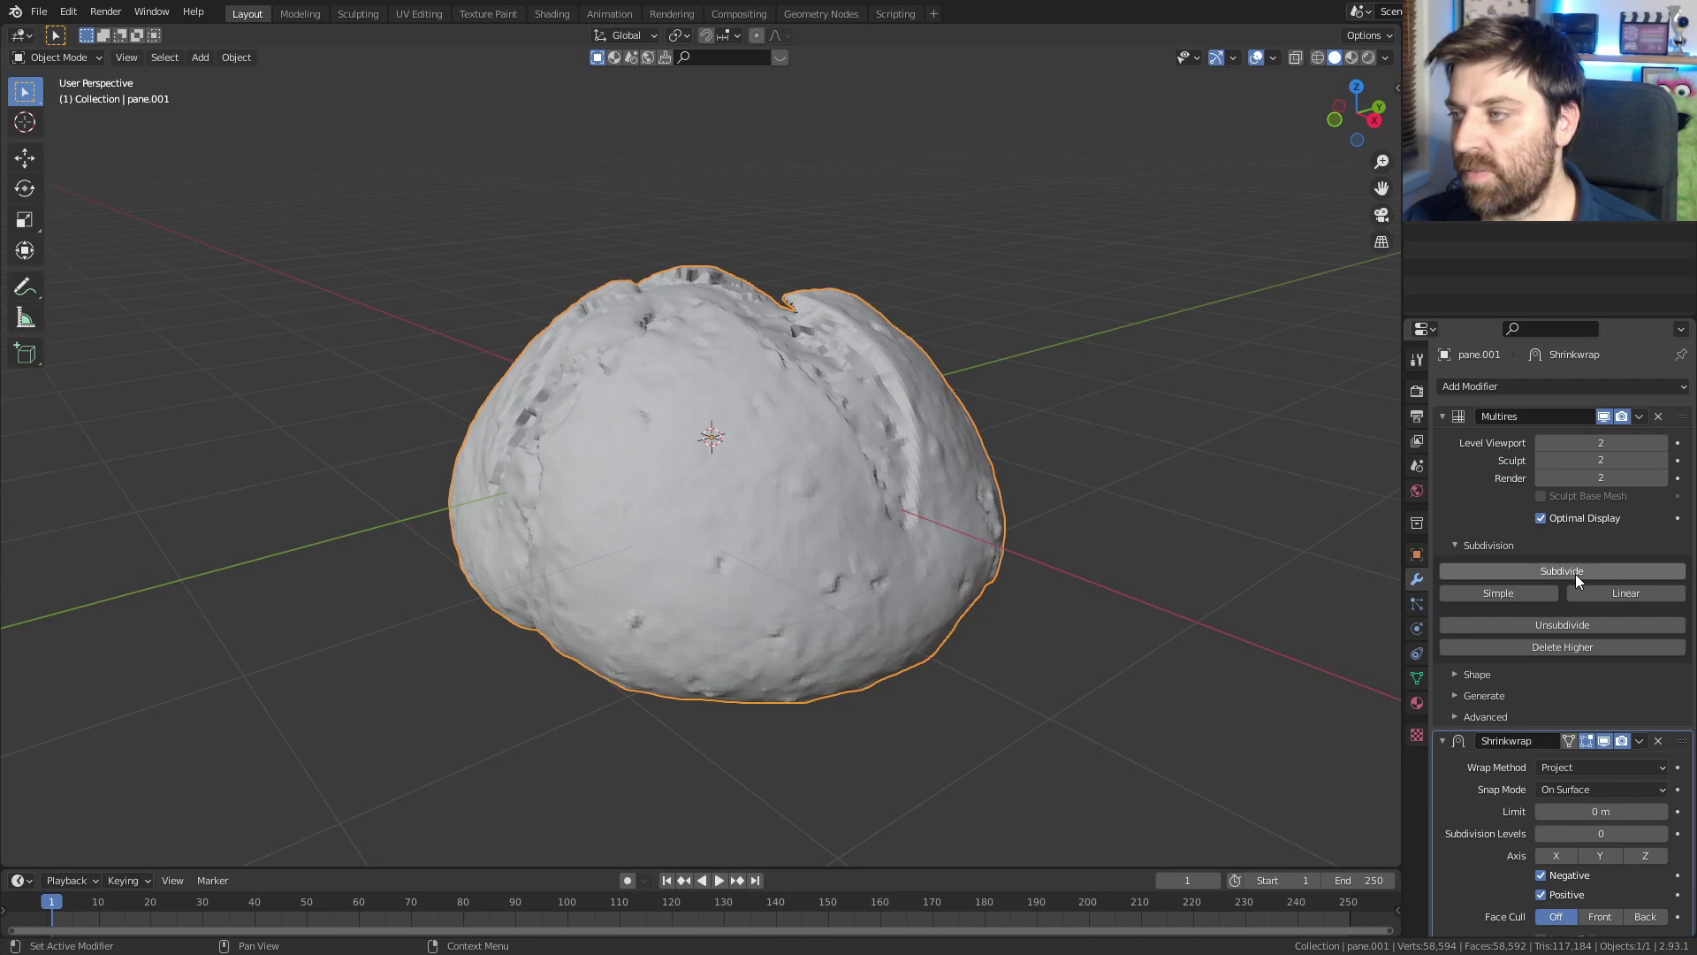
click(1575, 574)
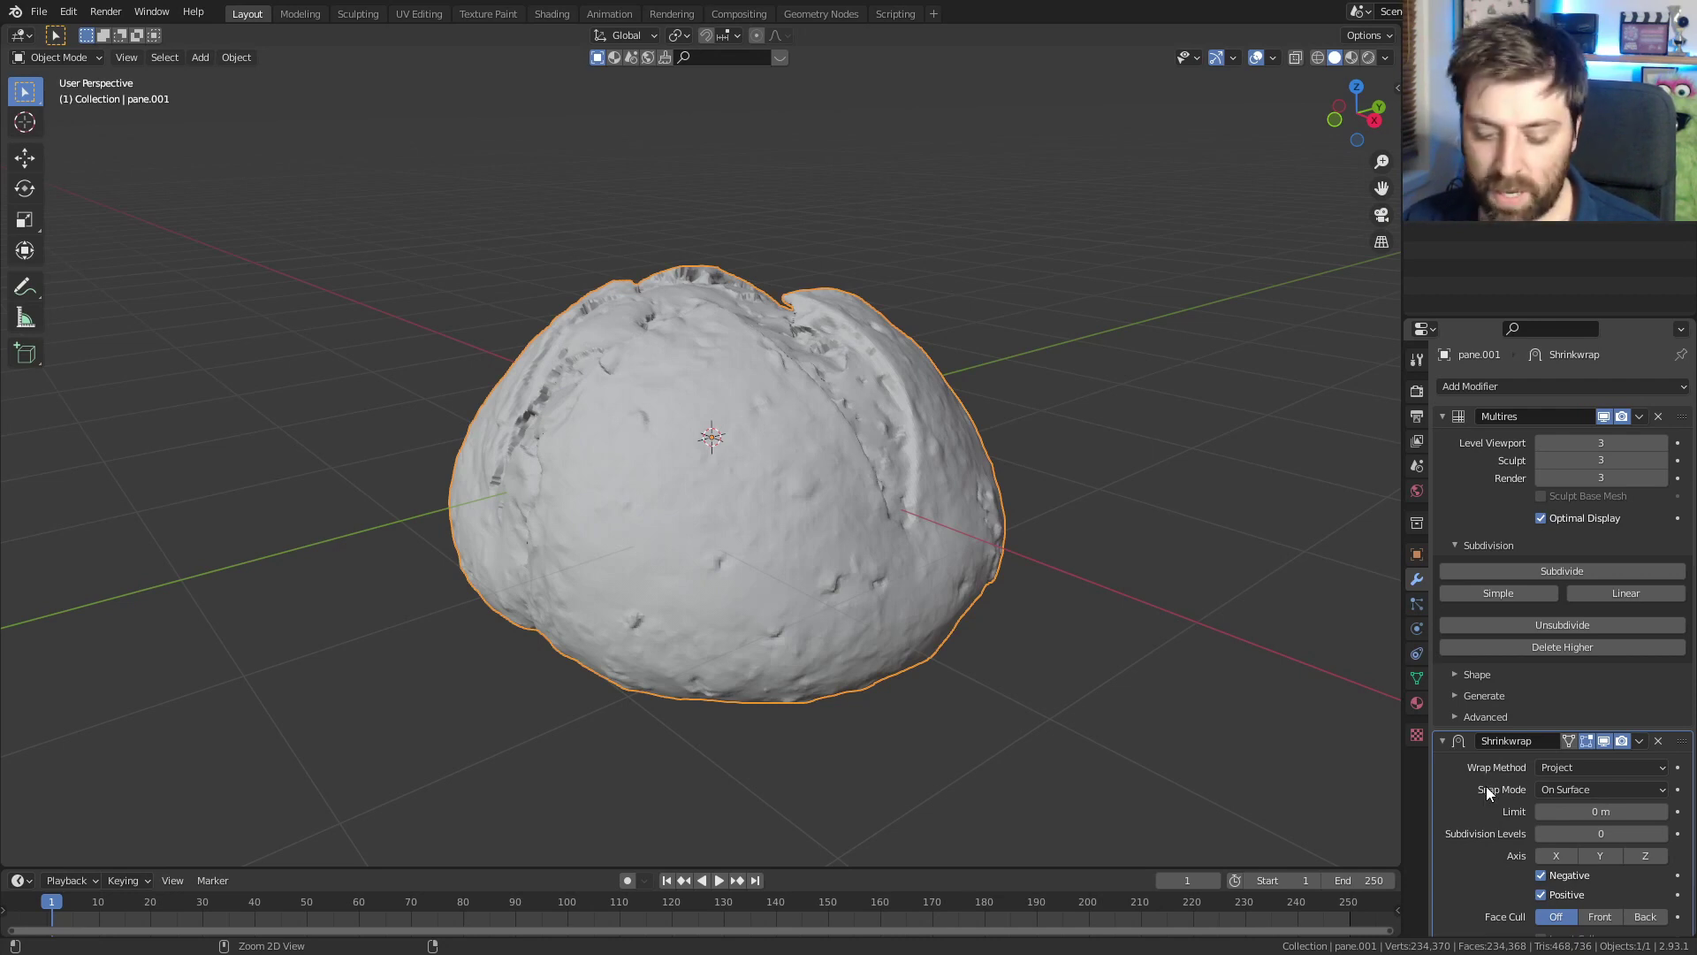
key(ctrl+a)
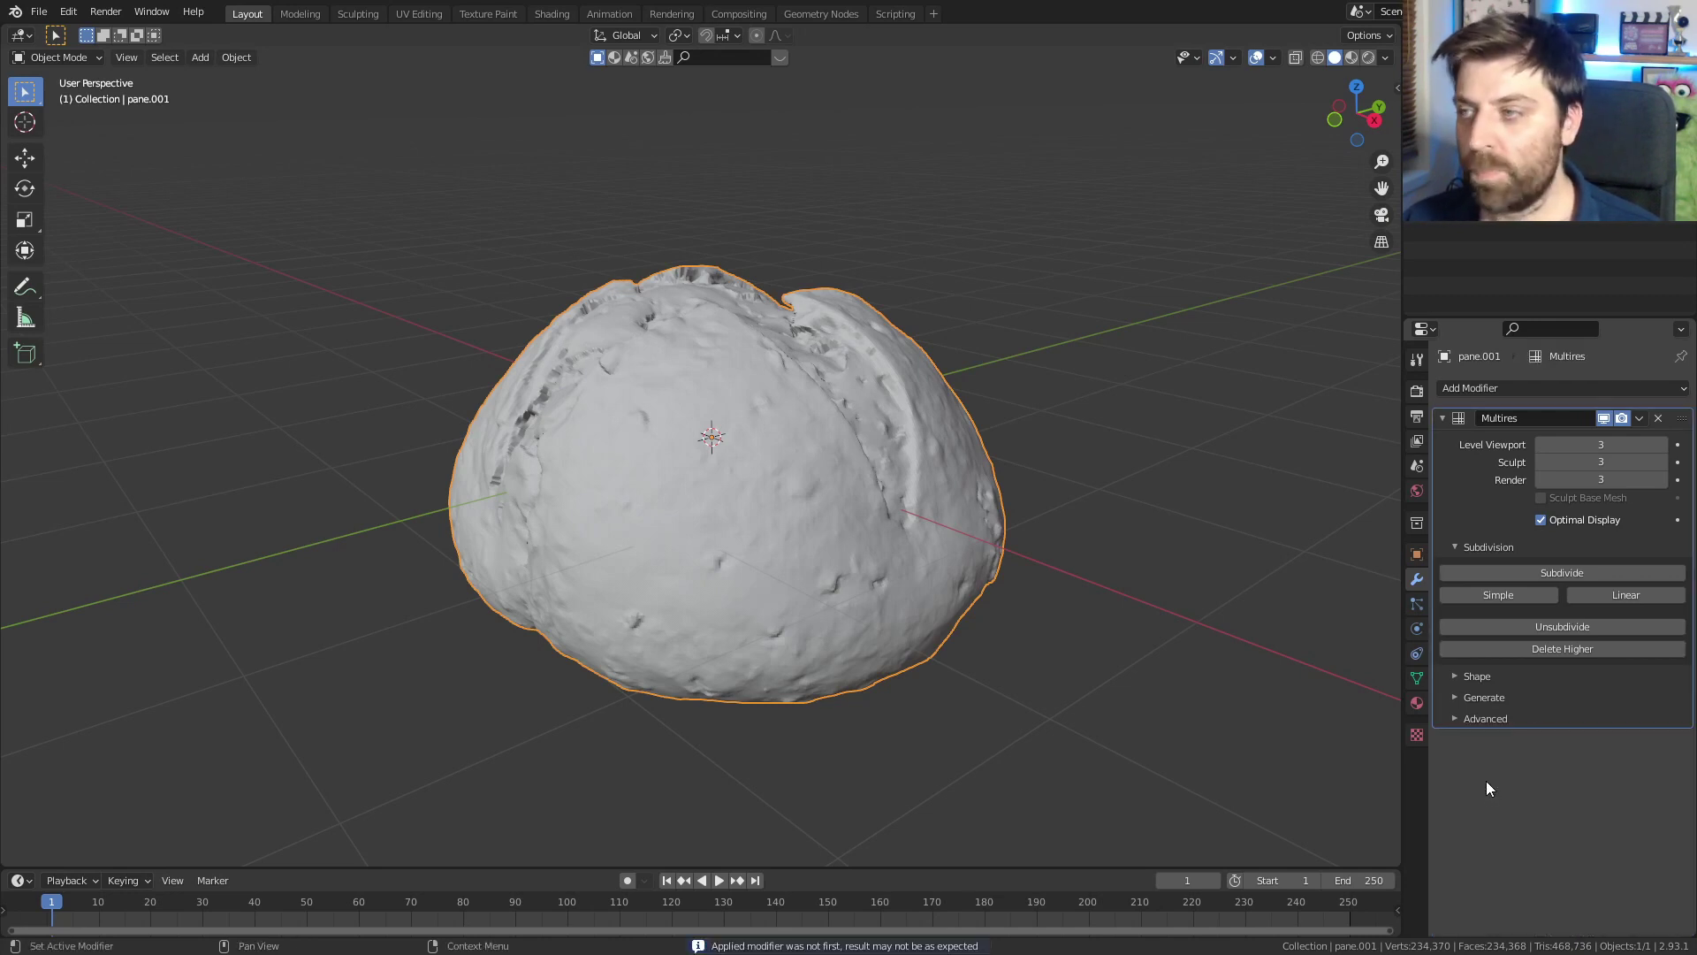
- Set the Multires viewport level to 0 and shade the remeshed copy smooth
click(1541, 445)
click(1542, 444)
click(1541, 445)
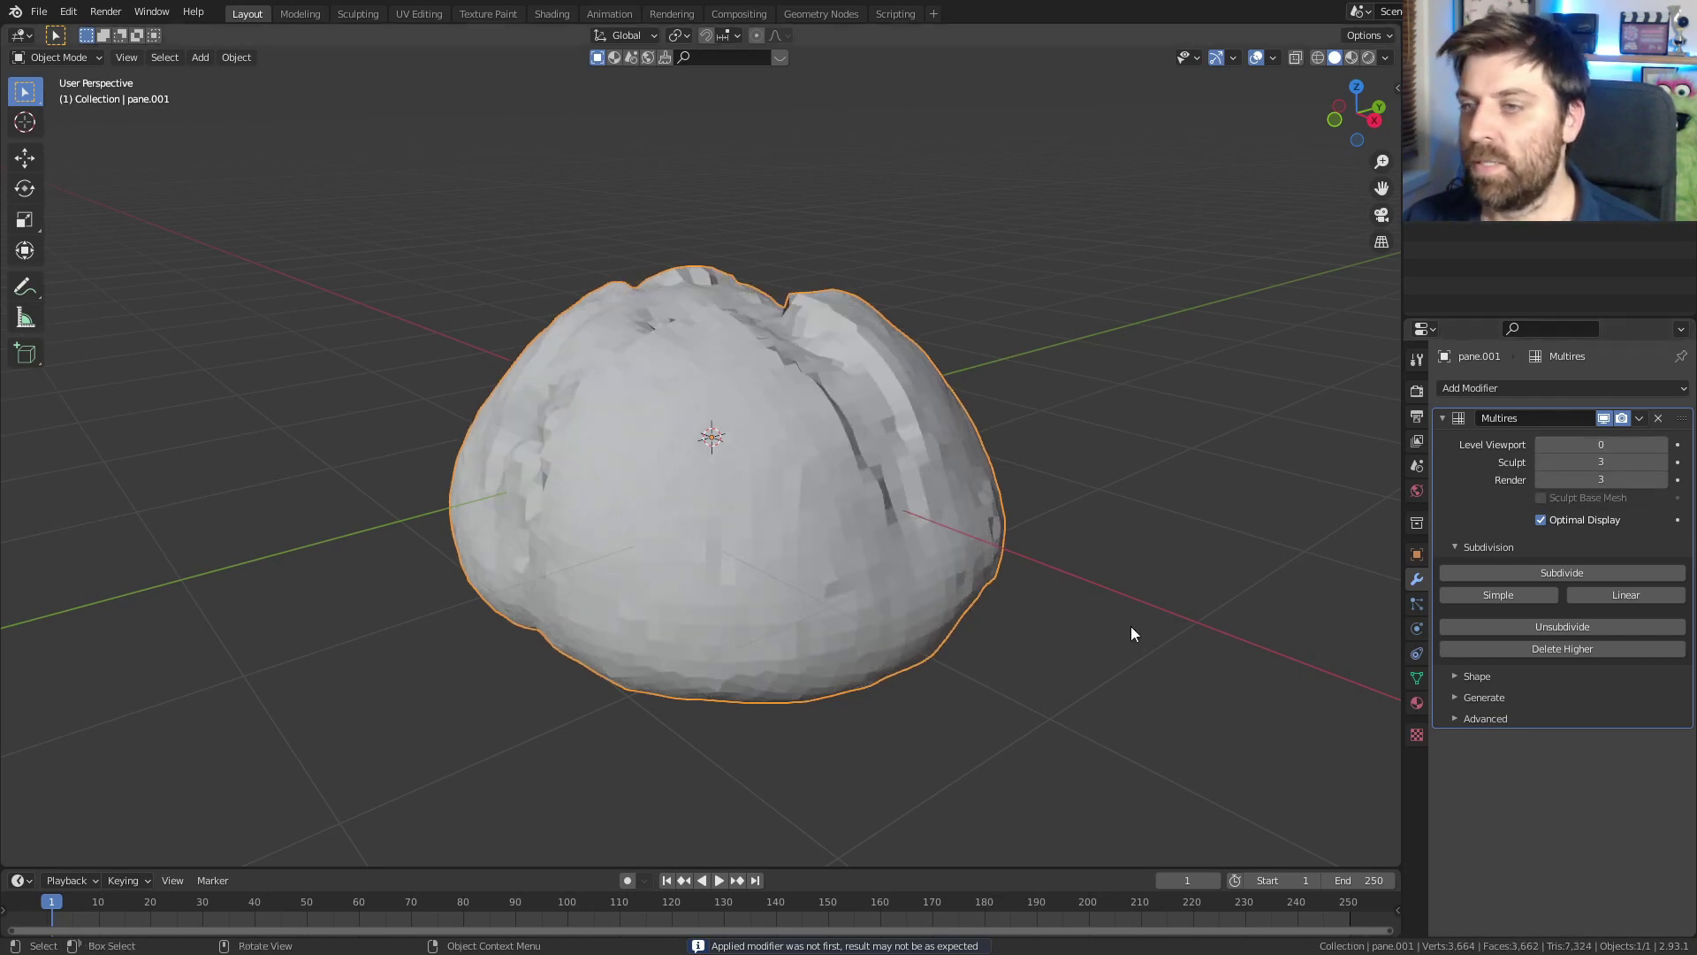
middle_drag(826, 601, 776, 491)
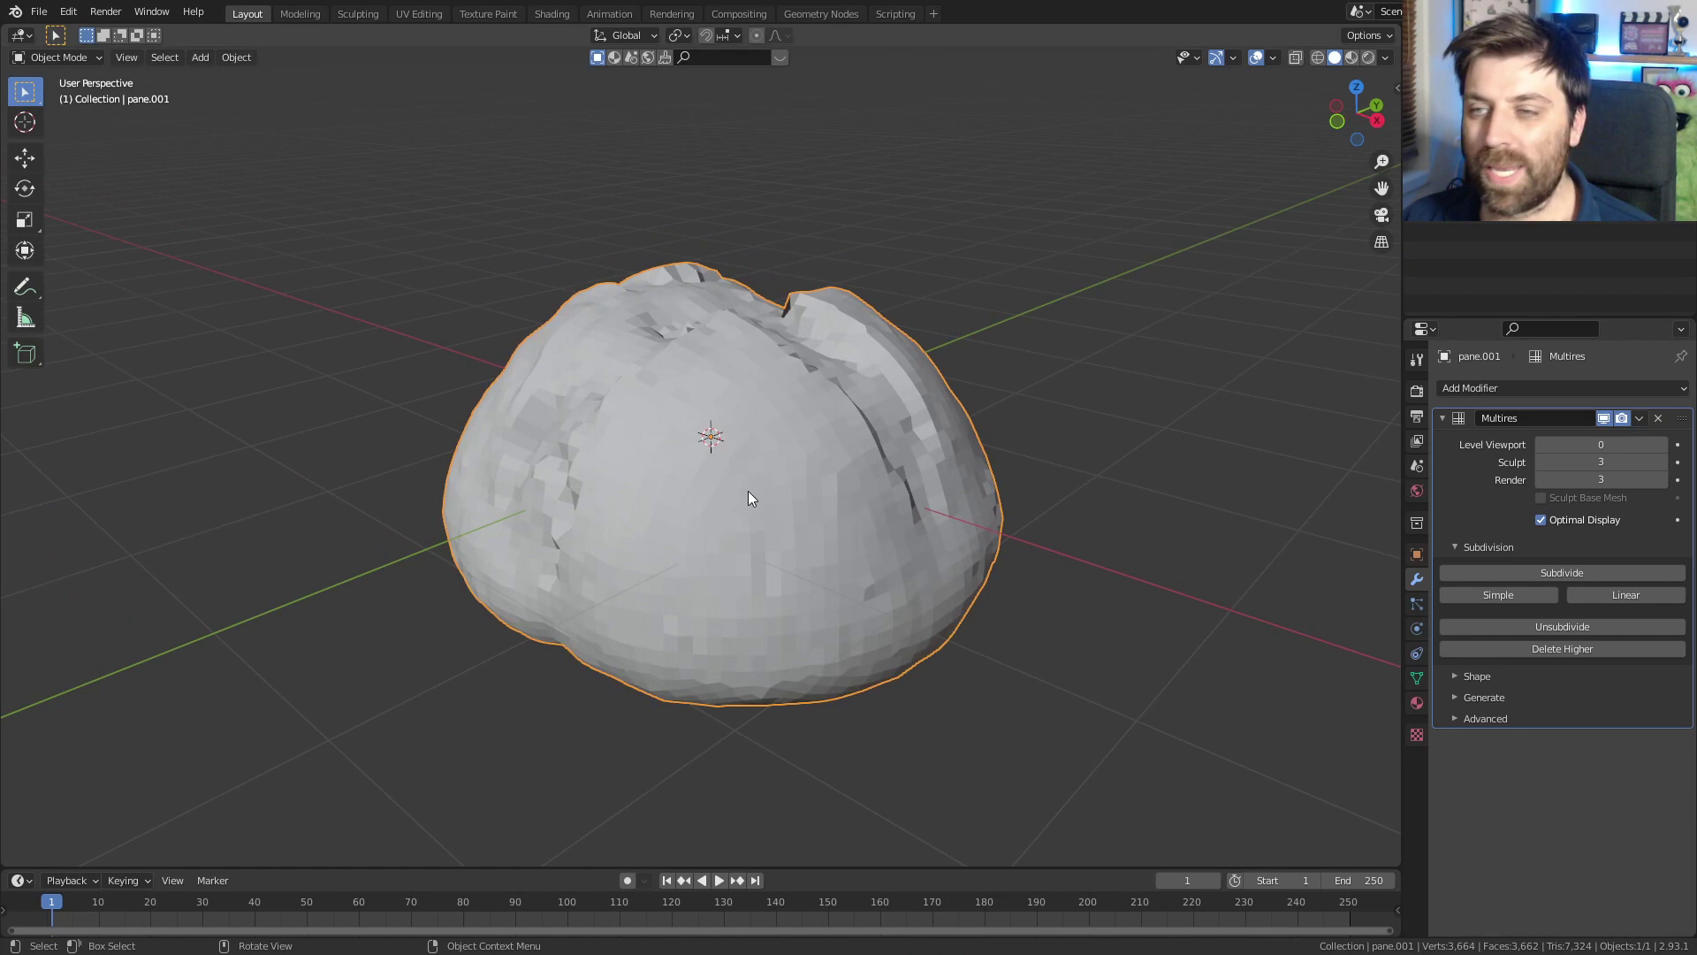
key(F3)
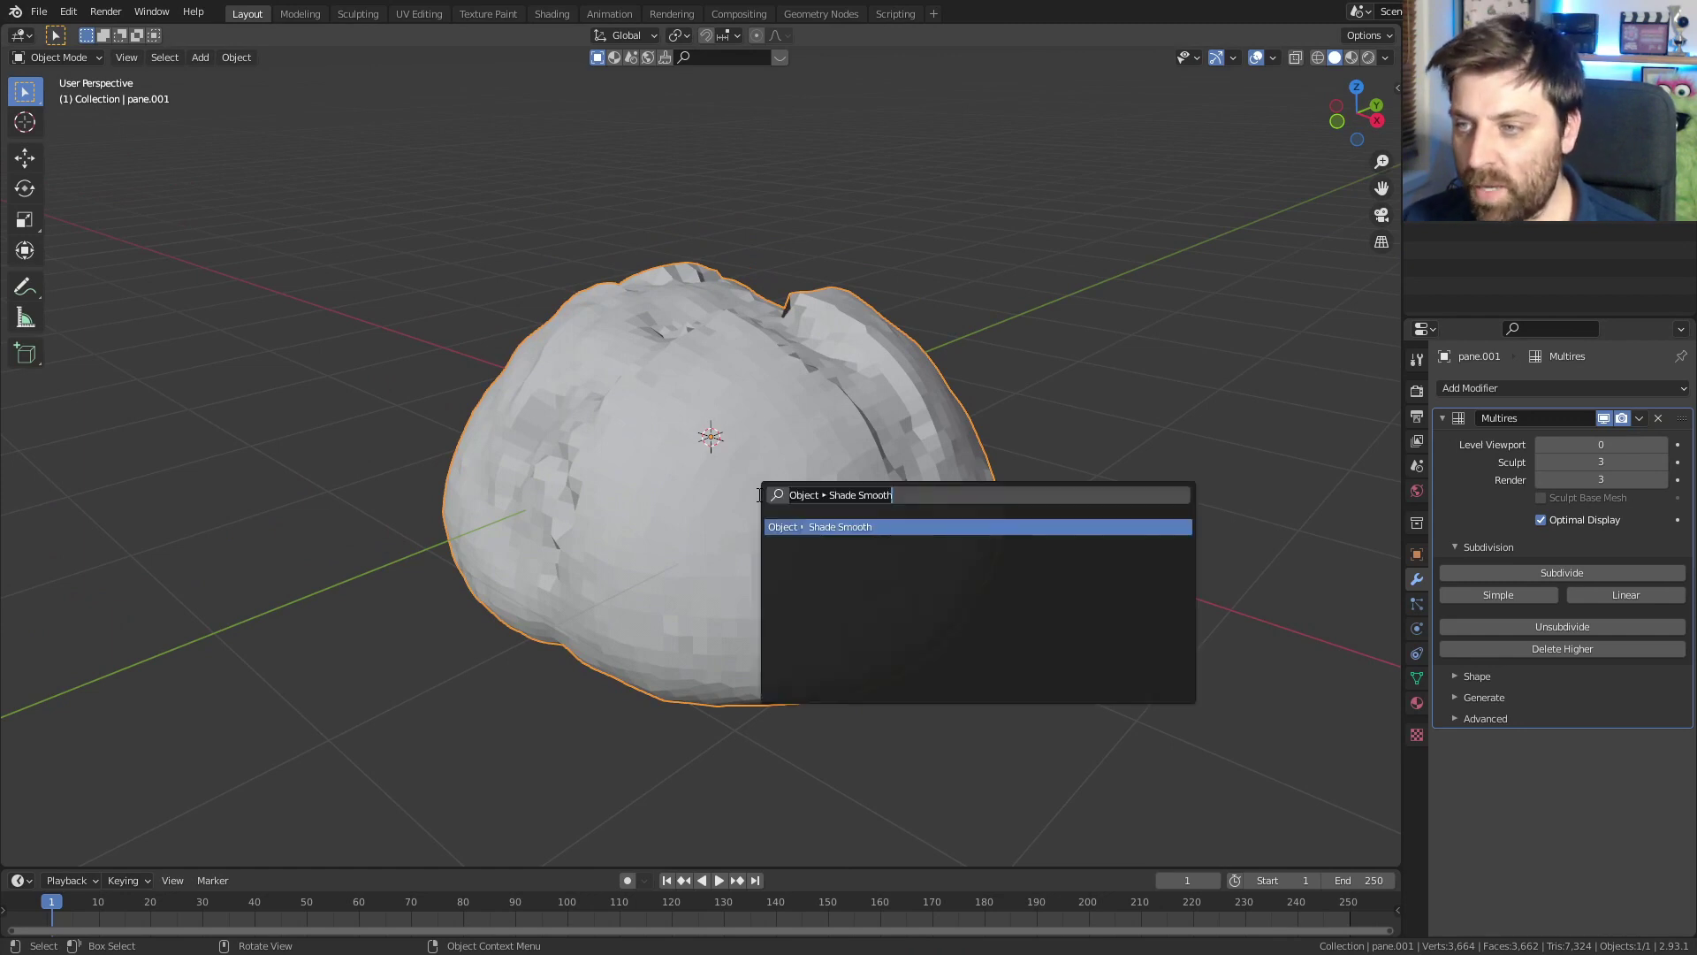
key(Return)
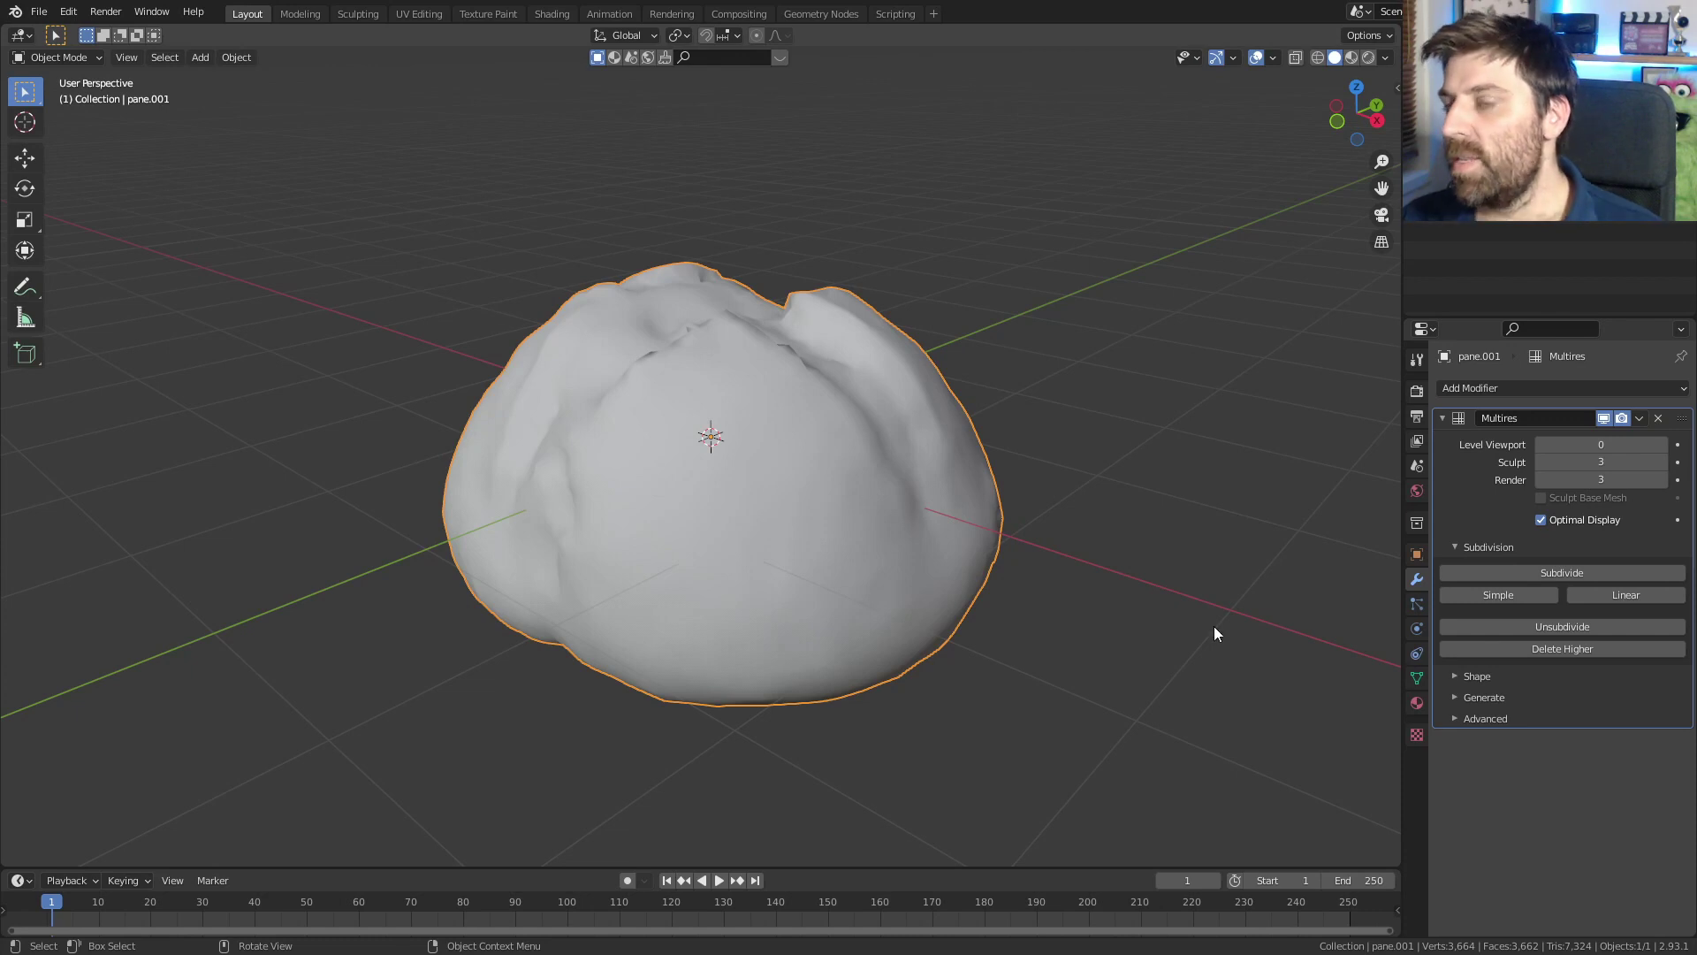
- In the Shading workspace, enlarge the node editor and make the copy's material_0 a single-user material
click(557, 24)
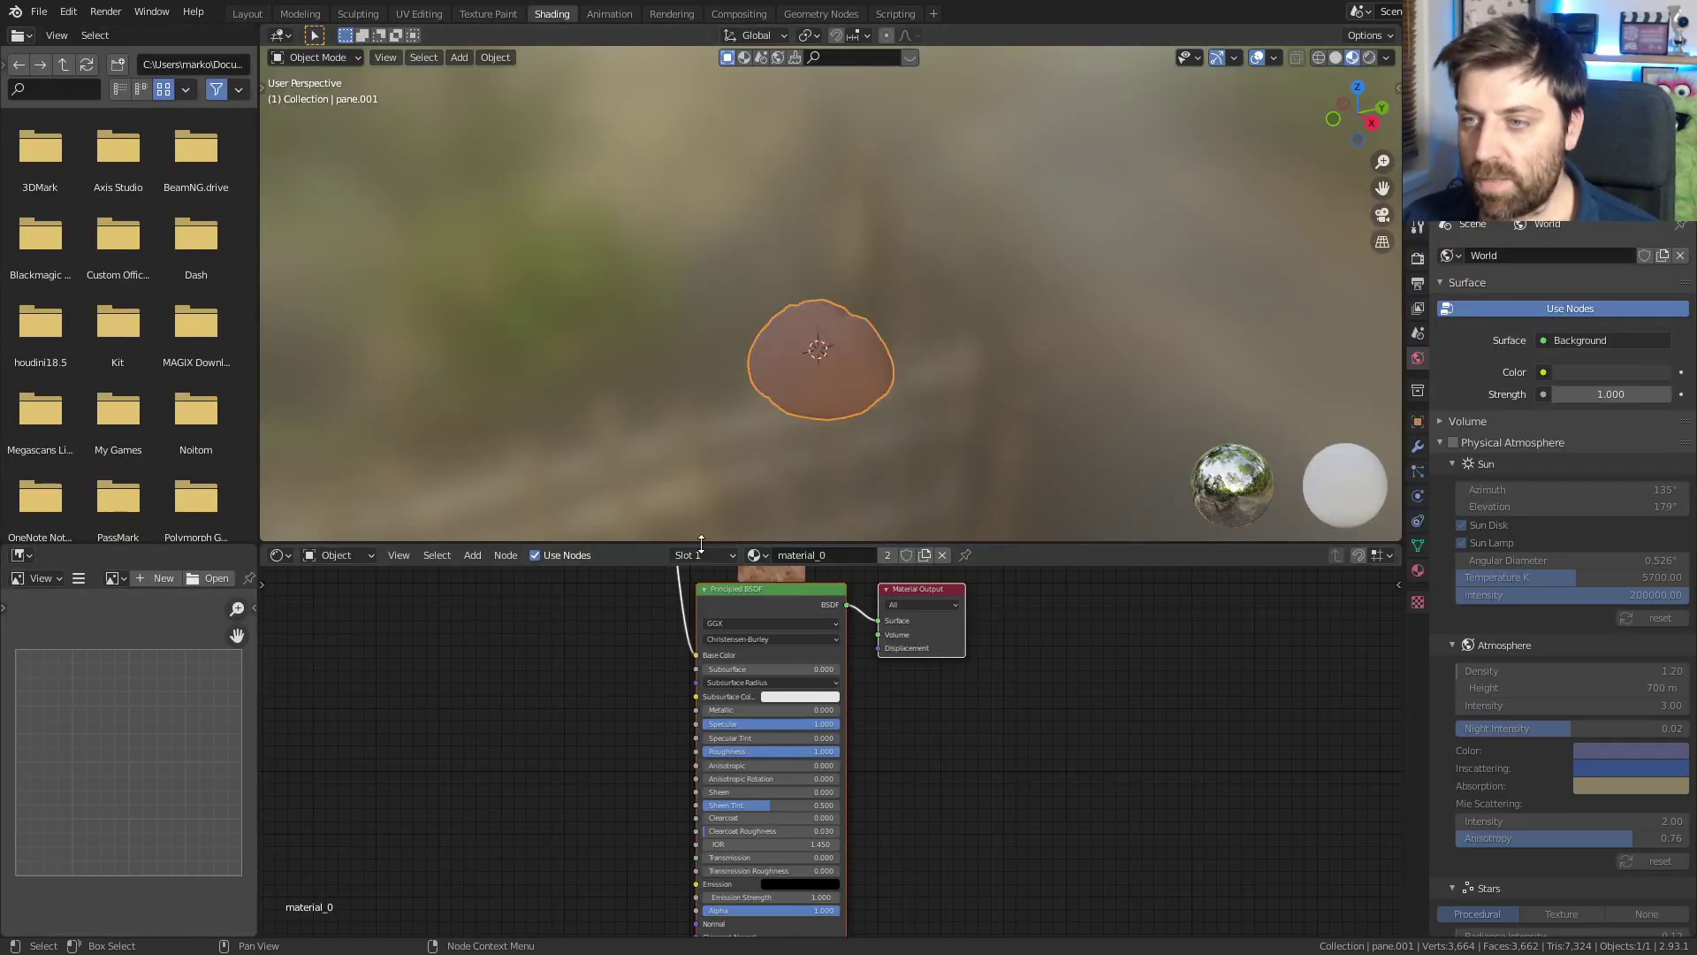
drag(692, 546, 698, 390)
middle_drag(681, 481, 694, 510)
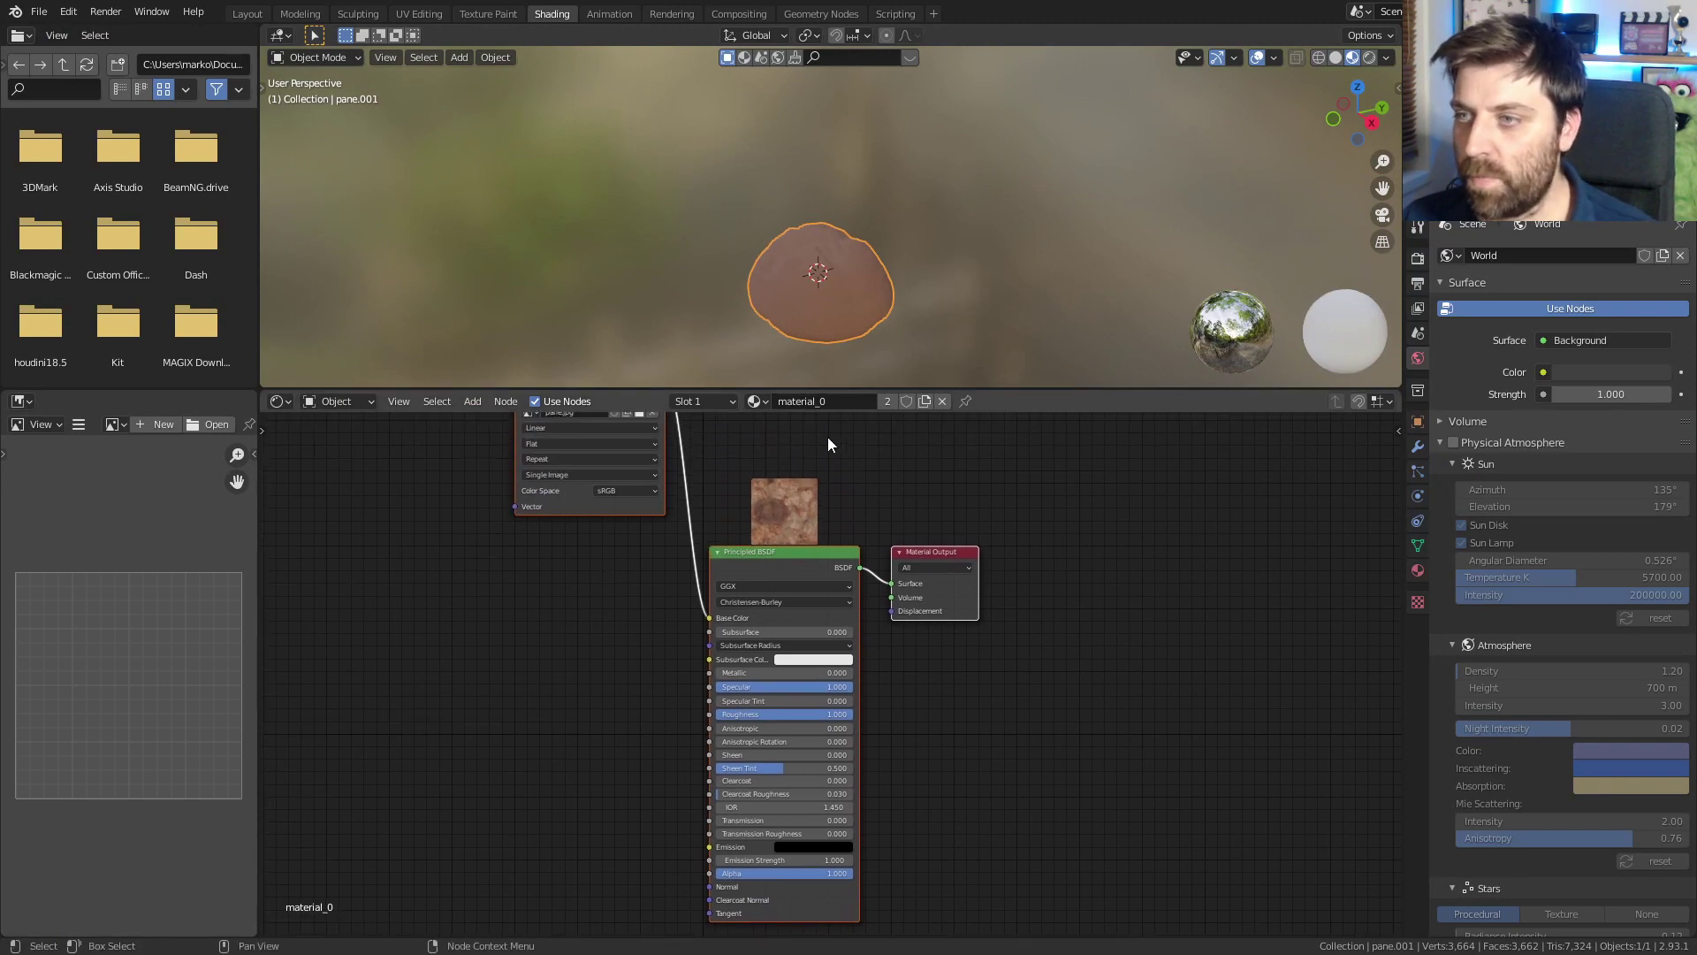
click(924, 402)
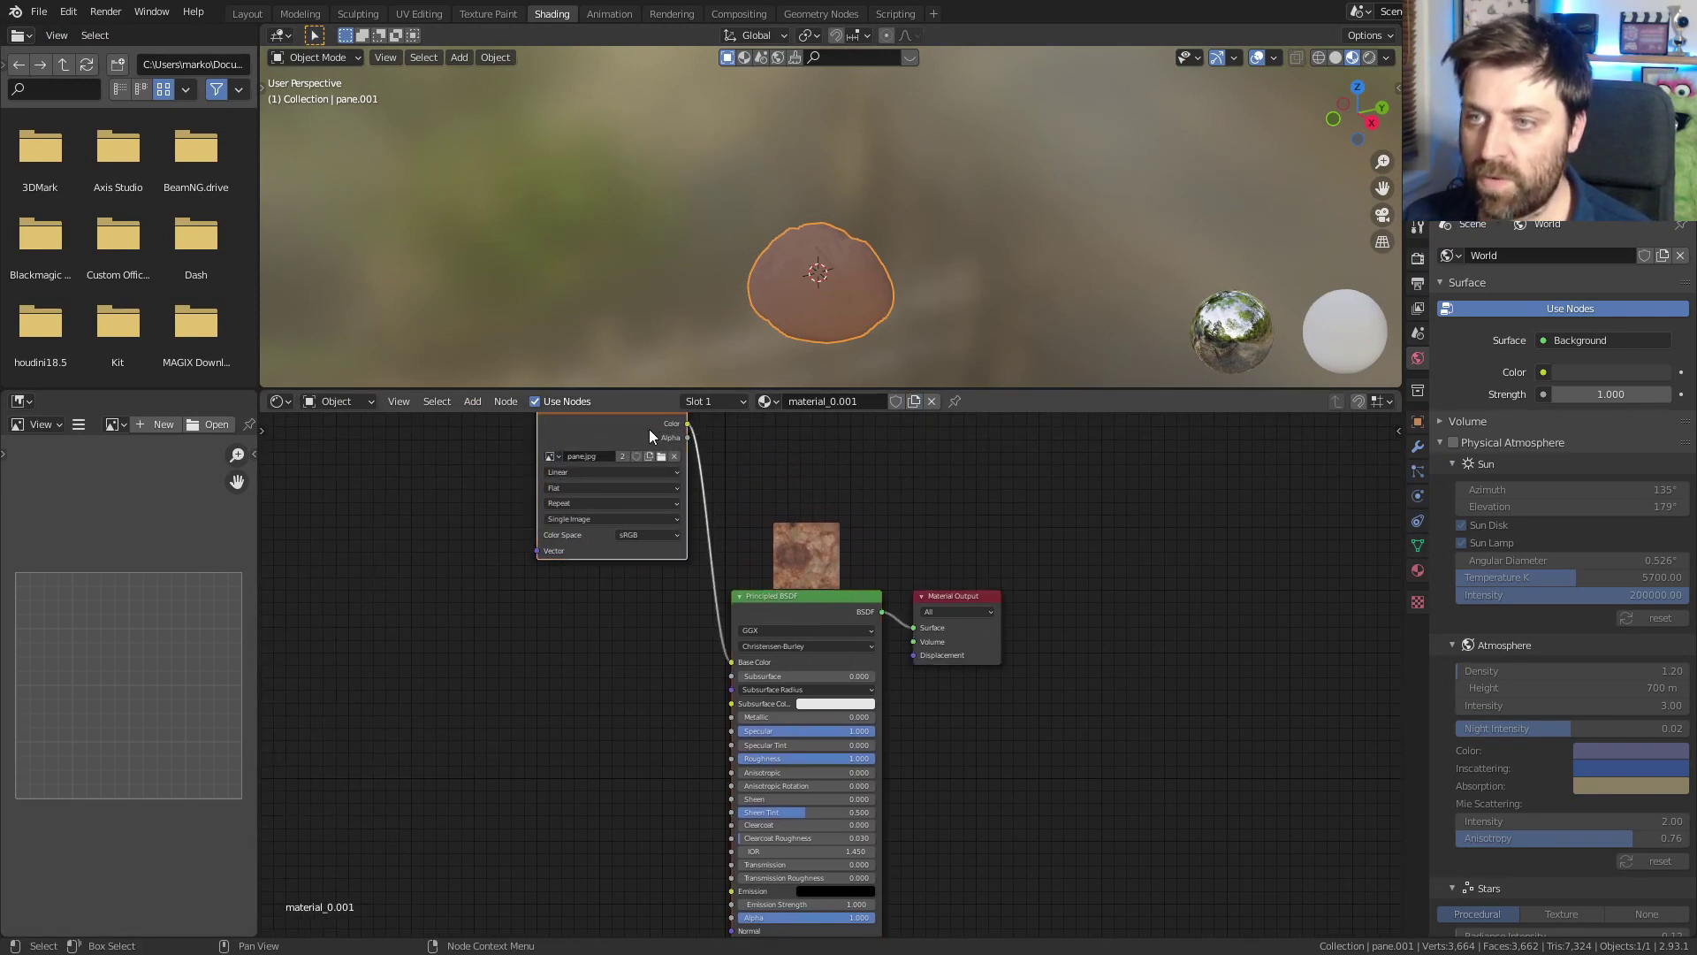
- Unlink pane.jpg from the copy's image texture node and save the file
drag(648, 442, 599, 594)
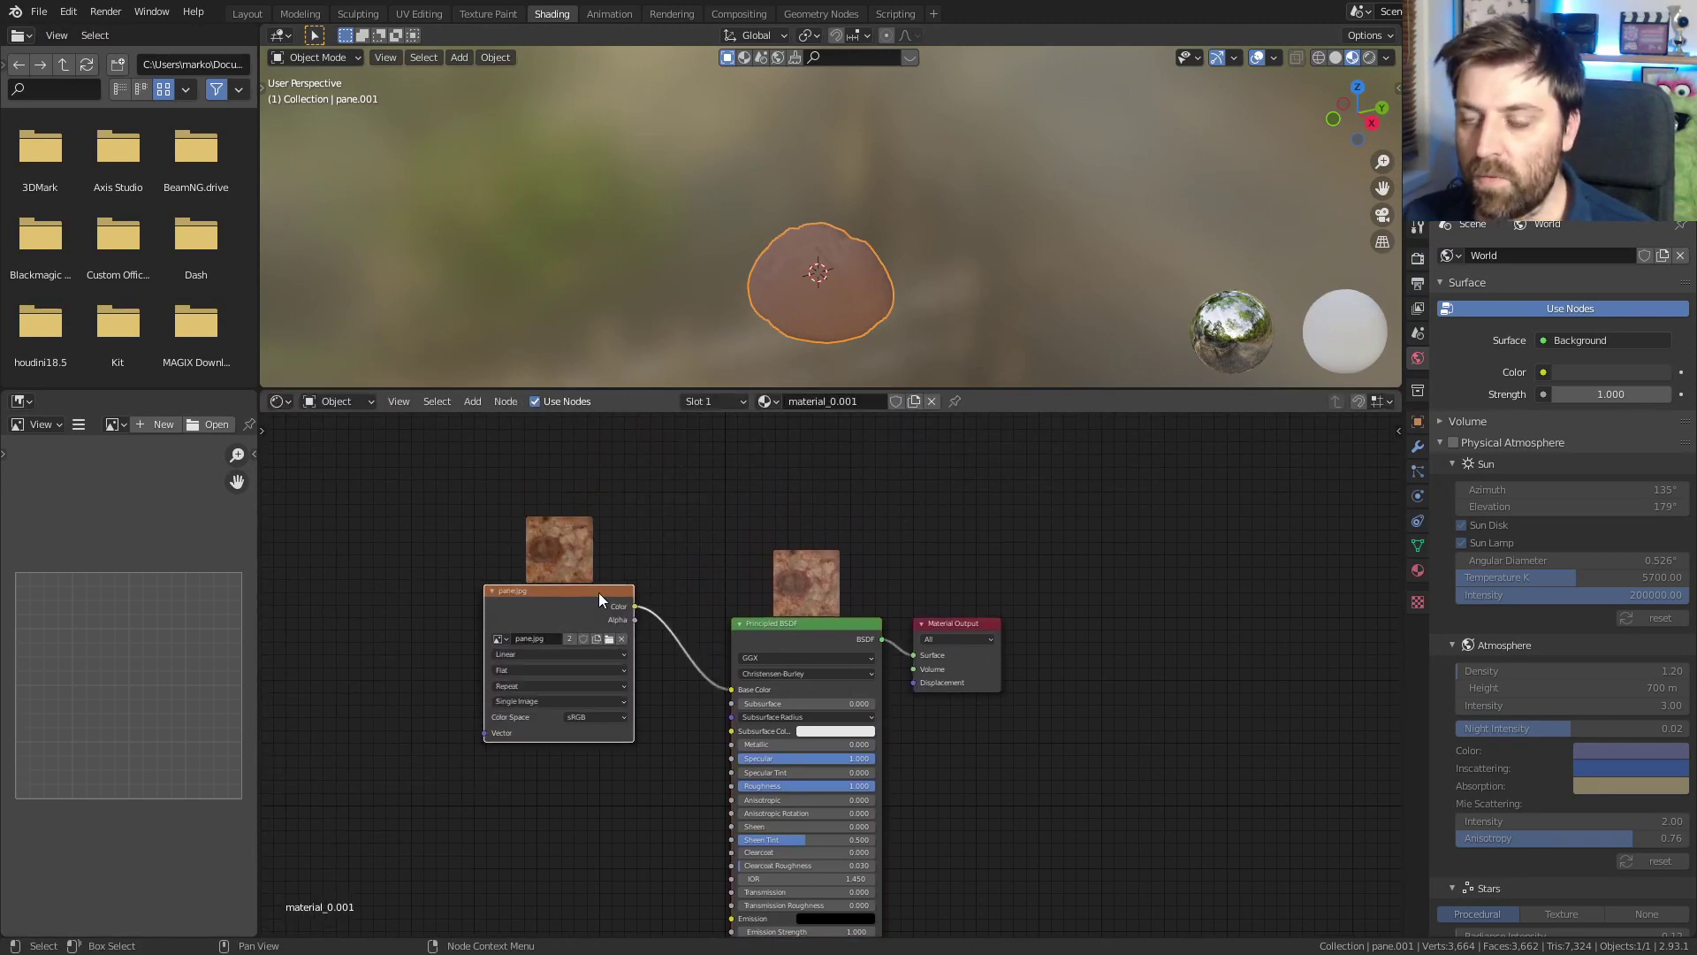
click(622, 638)
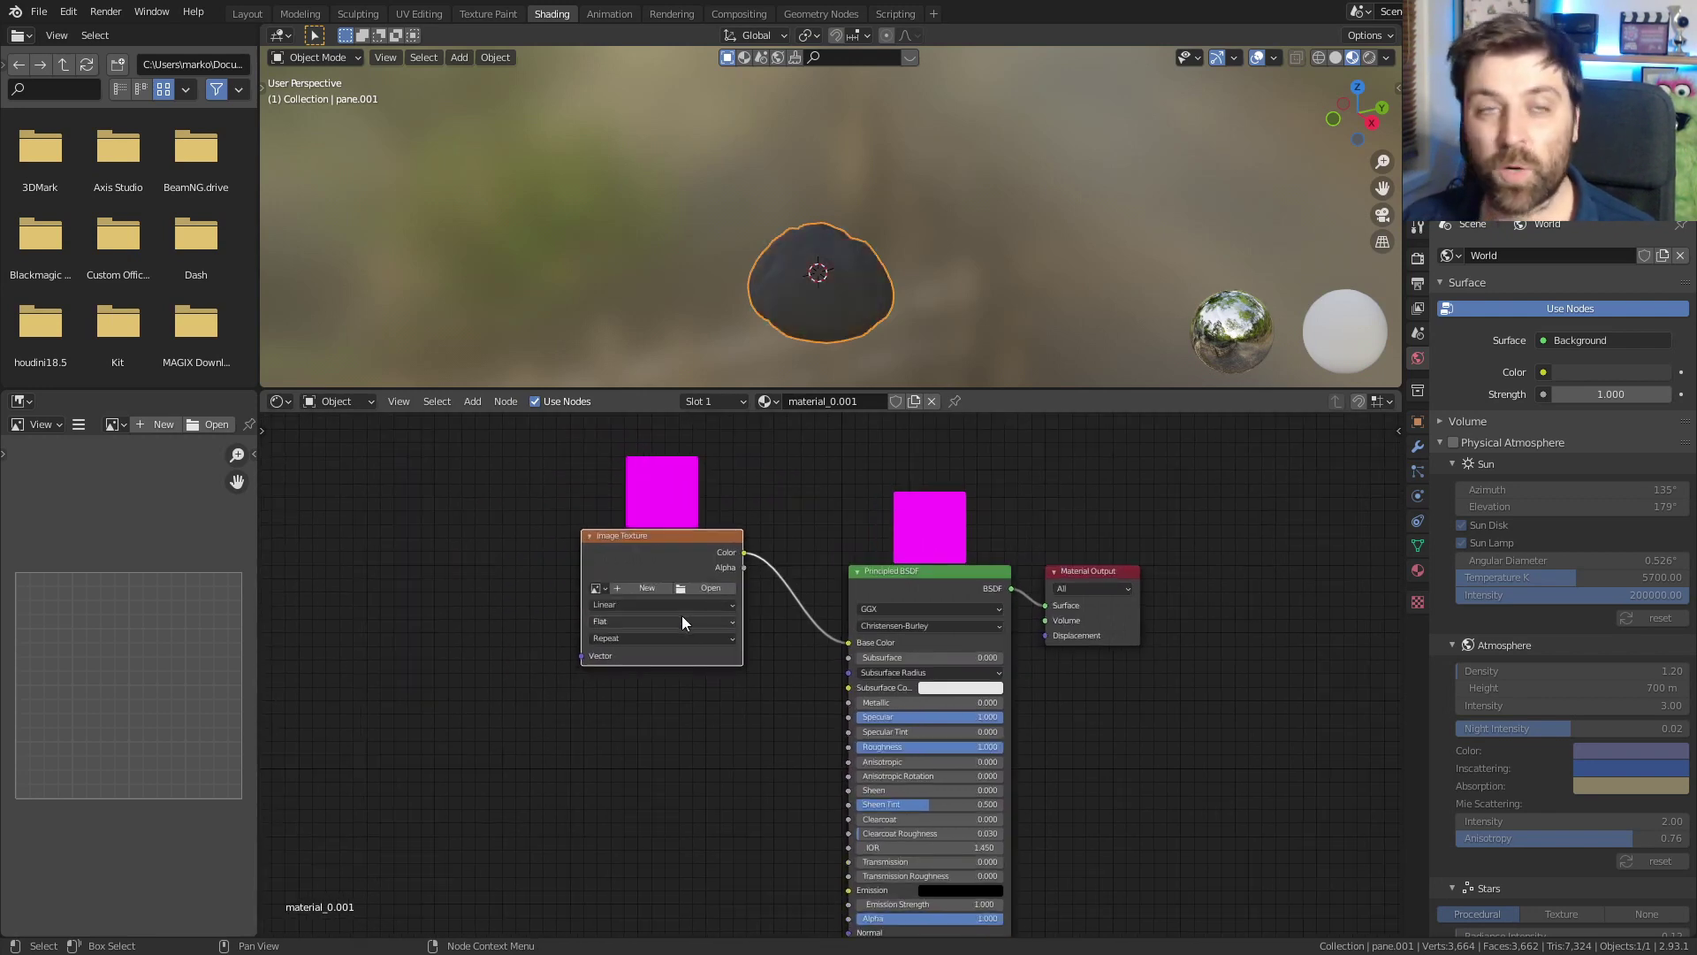
key(ctrl+s)
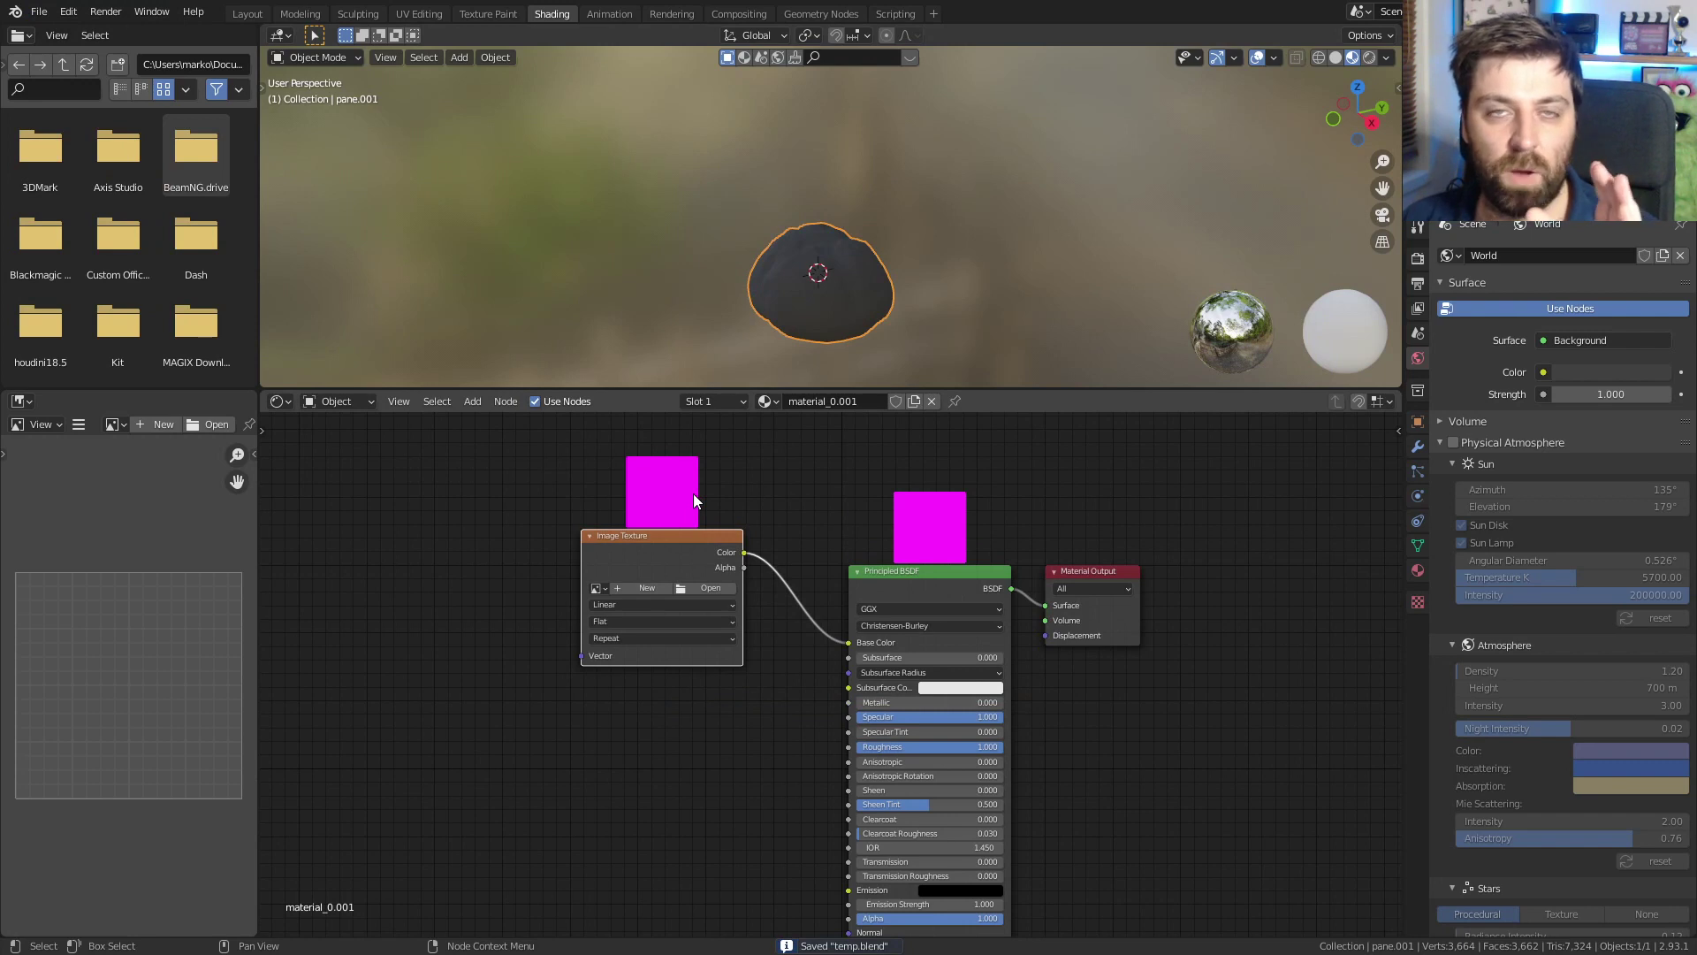
- Create a new 2048 × 2048 px image named Bread_D in the base colour's image texture node
drag(713, 551, 698, 567)
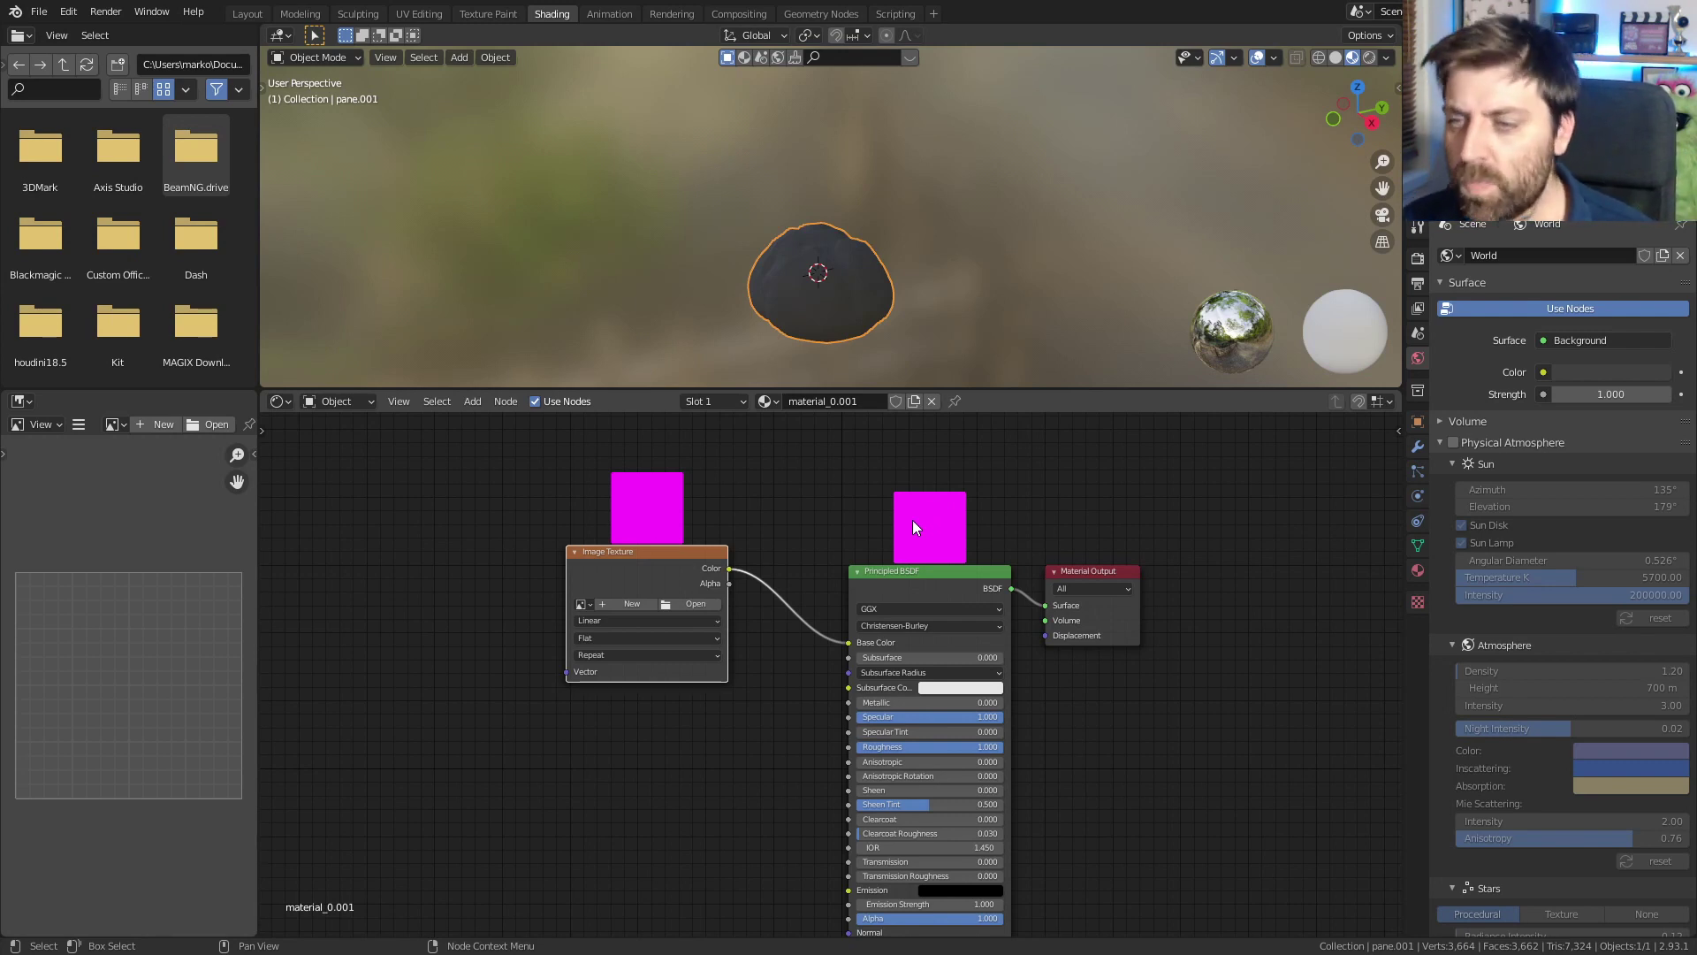
click(634, 604)
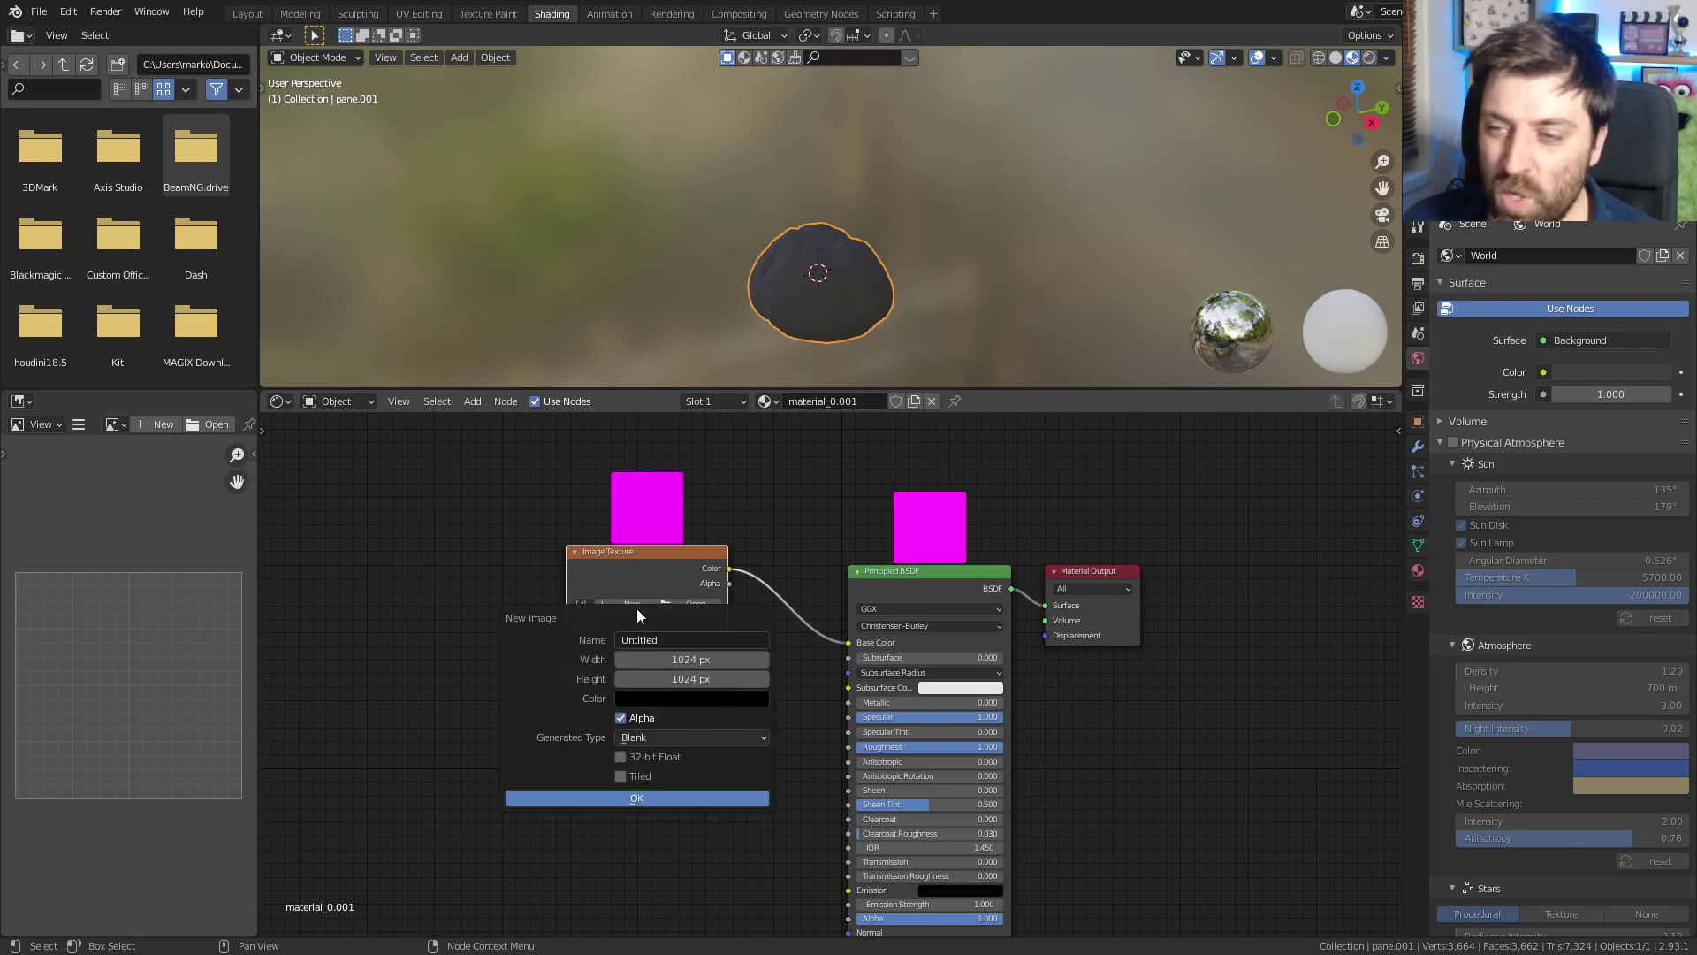
click(673, 639)
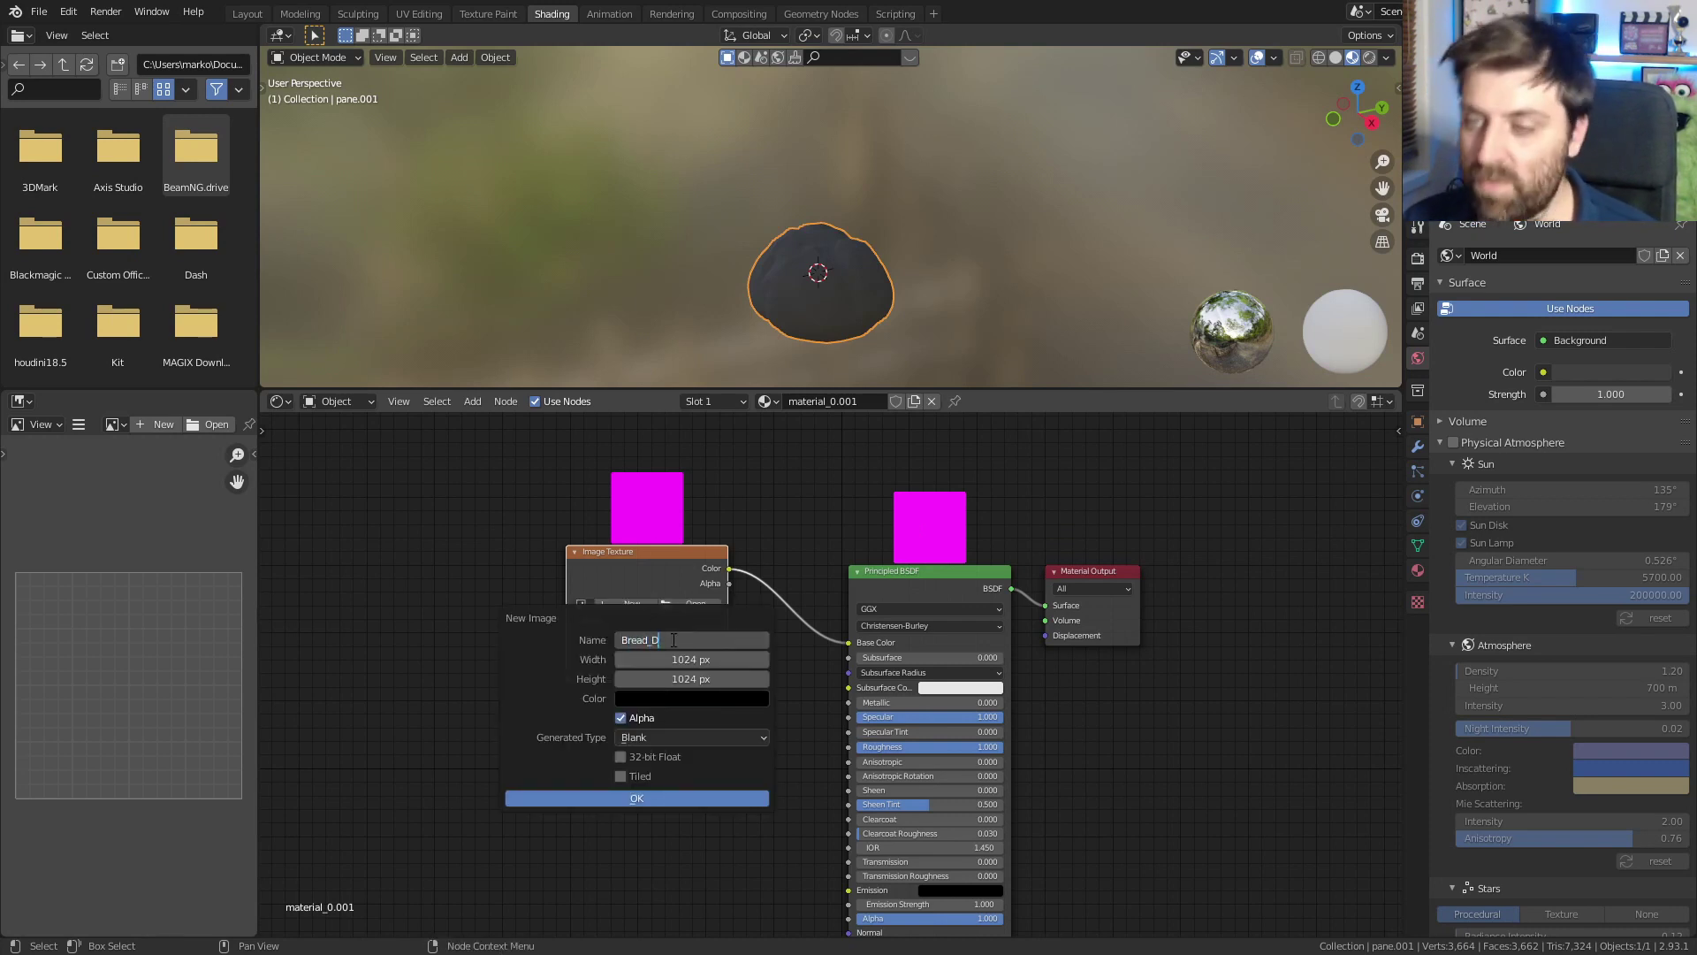
click(707, 659)
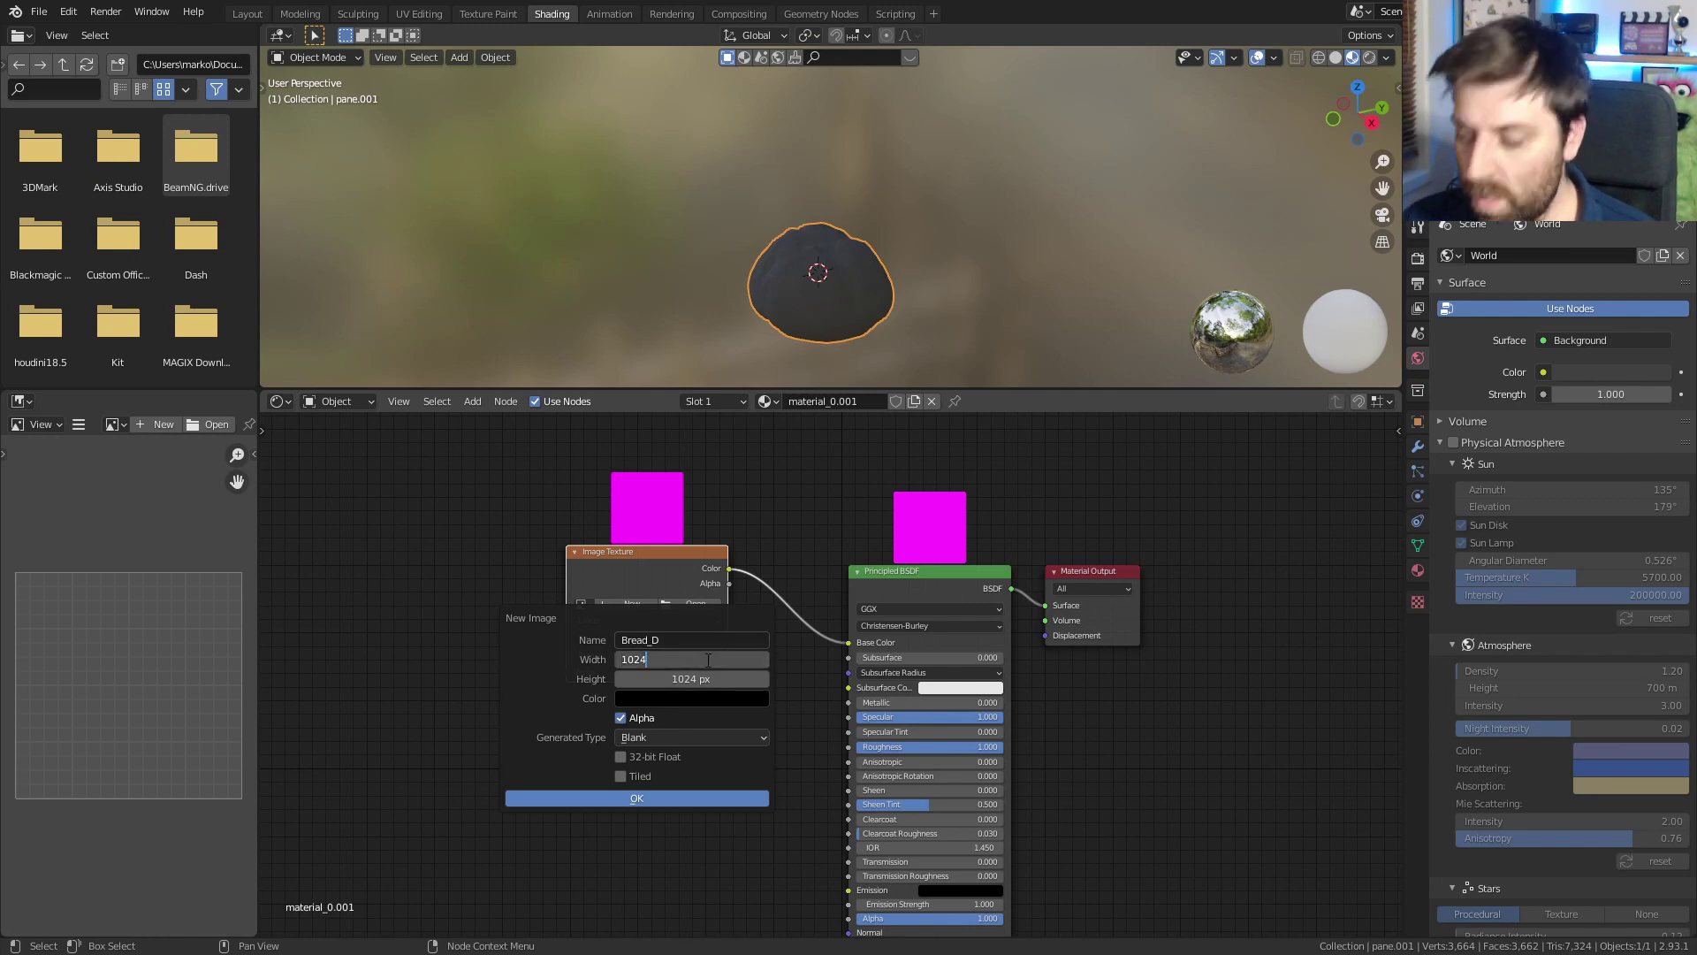
text(*2)
key(Return)
click(715, 679)
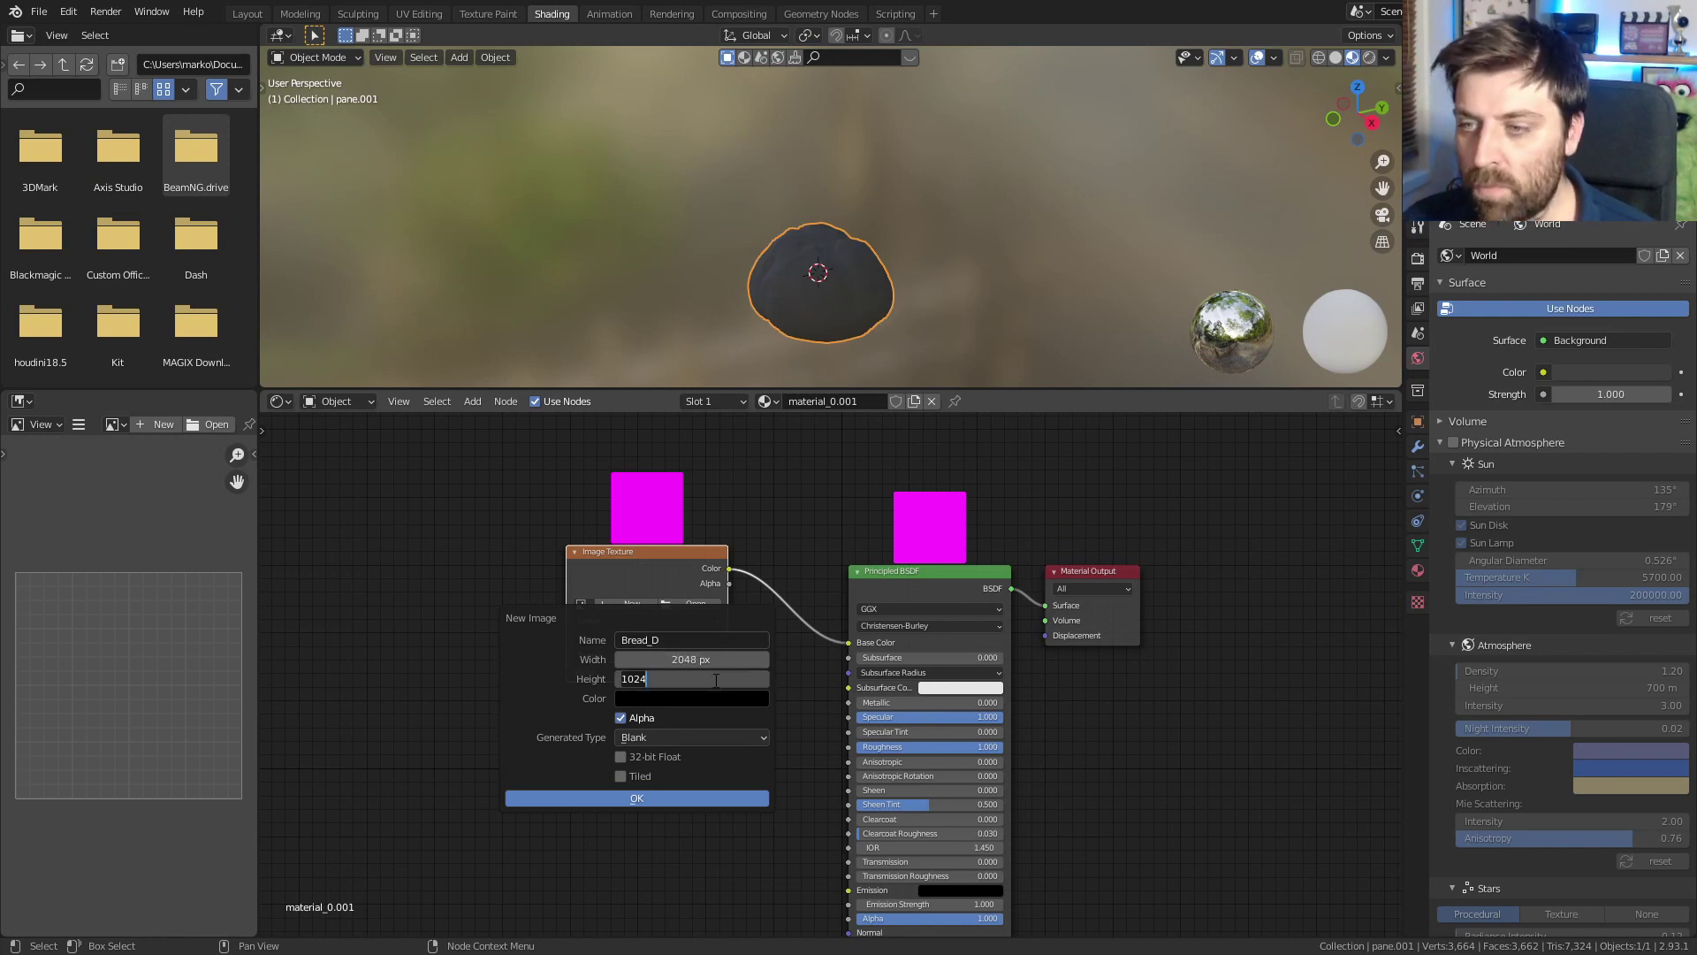
text(*2)
key(Return)
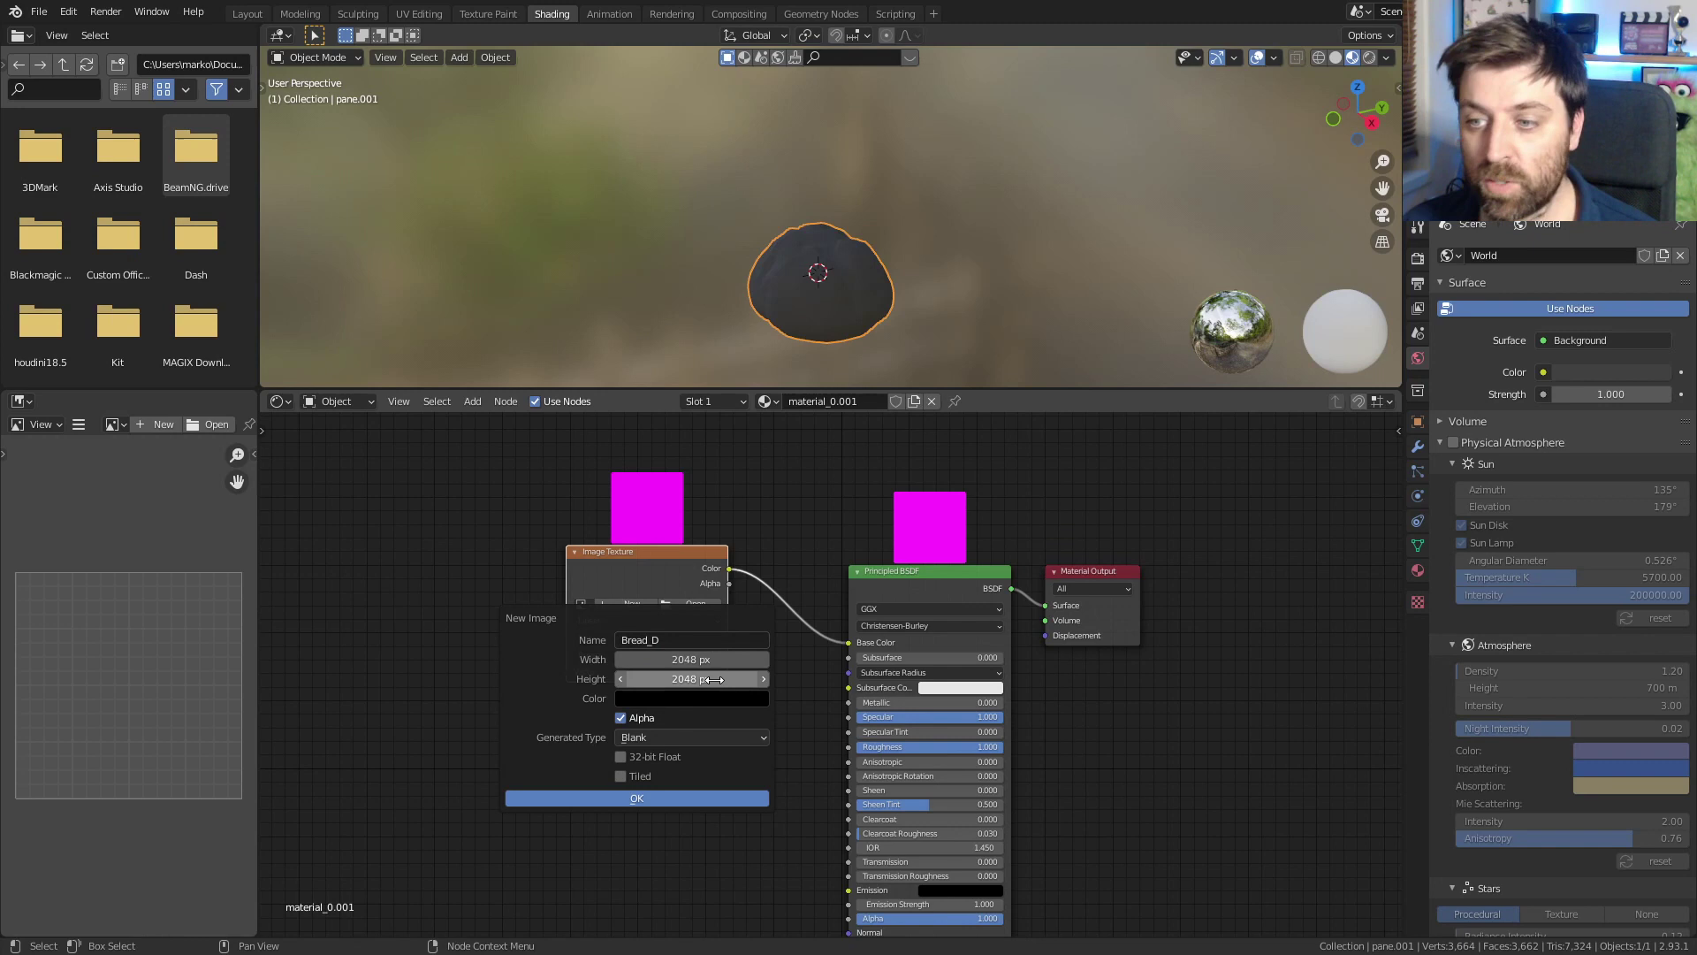
click(681, 798)
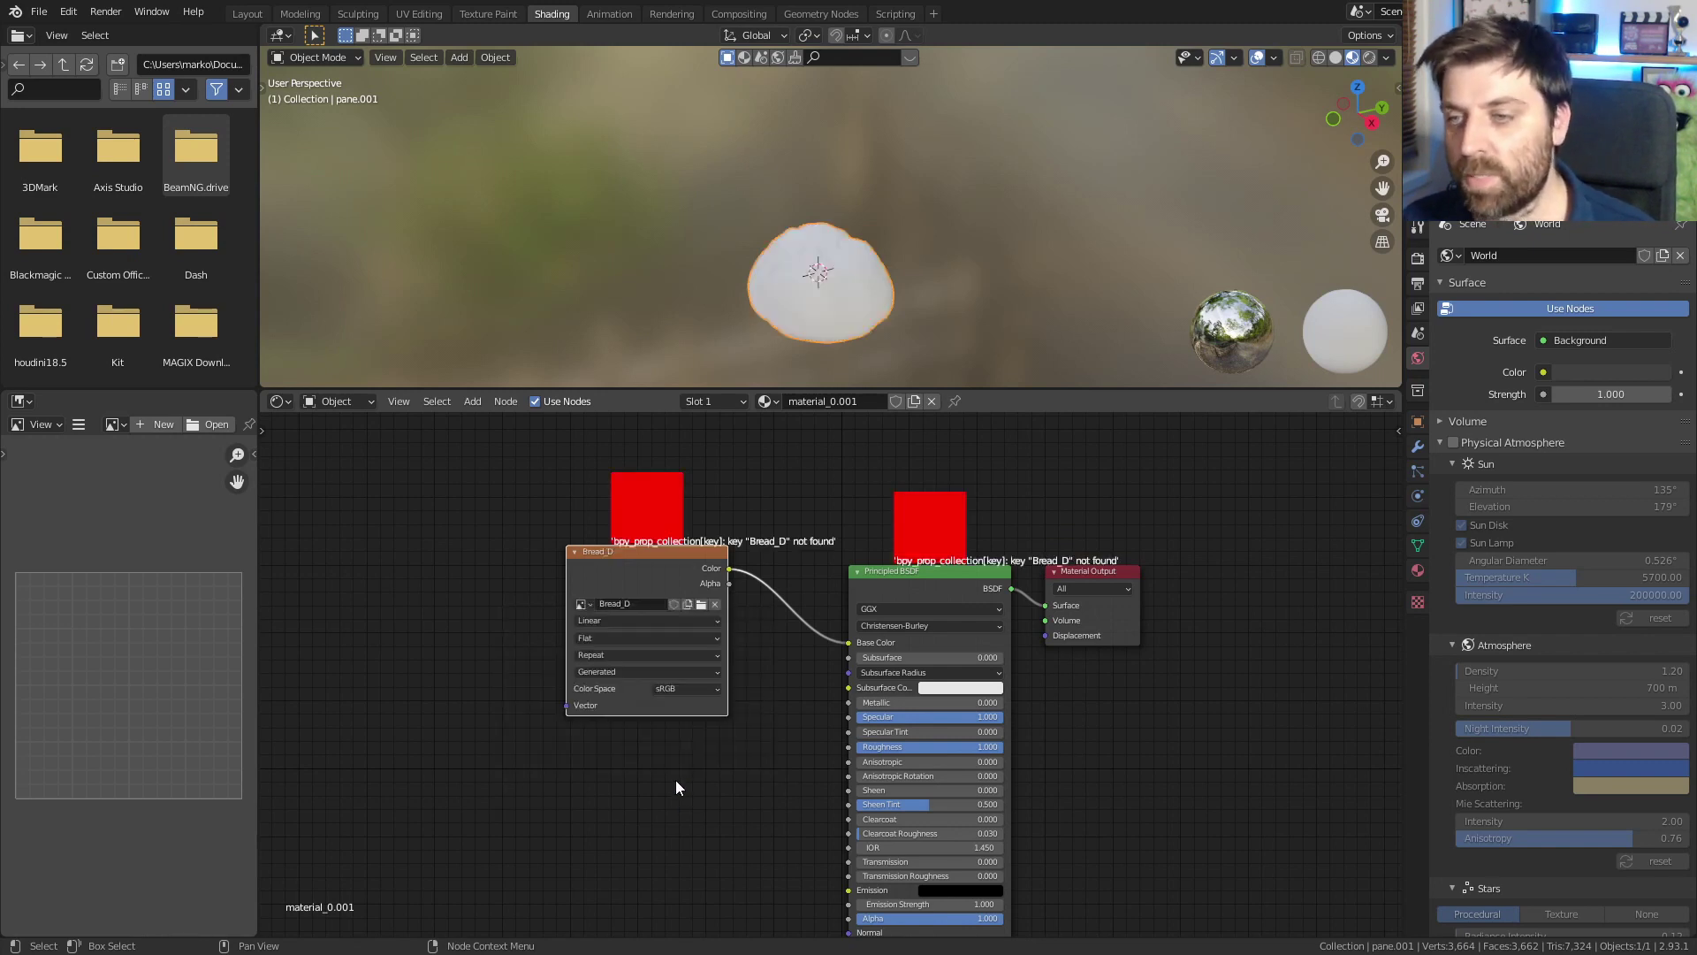
- Duplicate the Bread_D texture node below the original and add a Normal Map node beside the duplicate
middle_drag(686, 614, 694, 575)
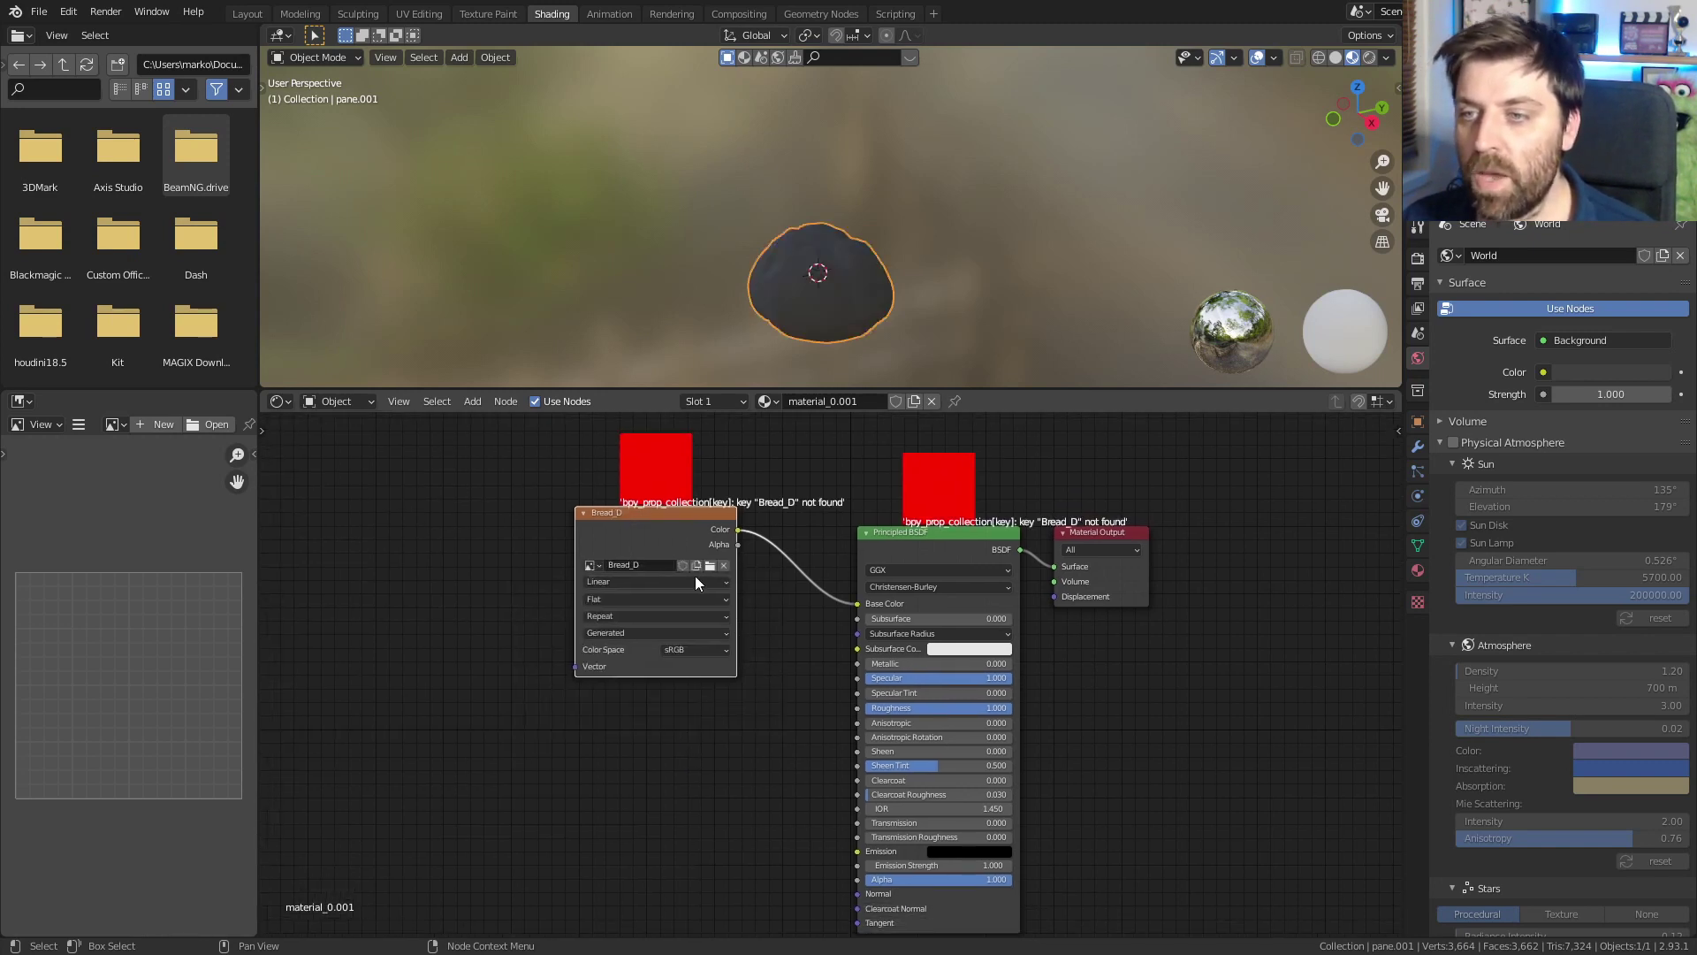
click(670, 523)
key(shift+d)
click(547, 814)
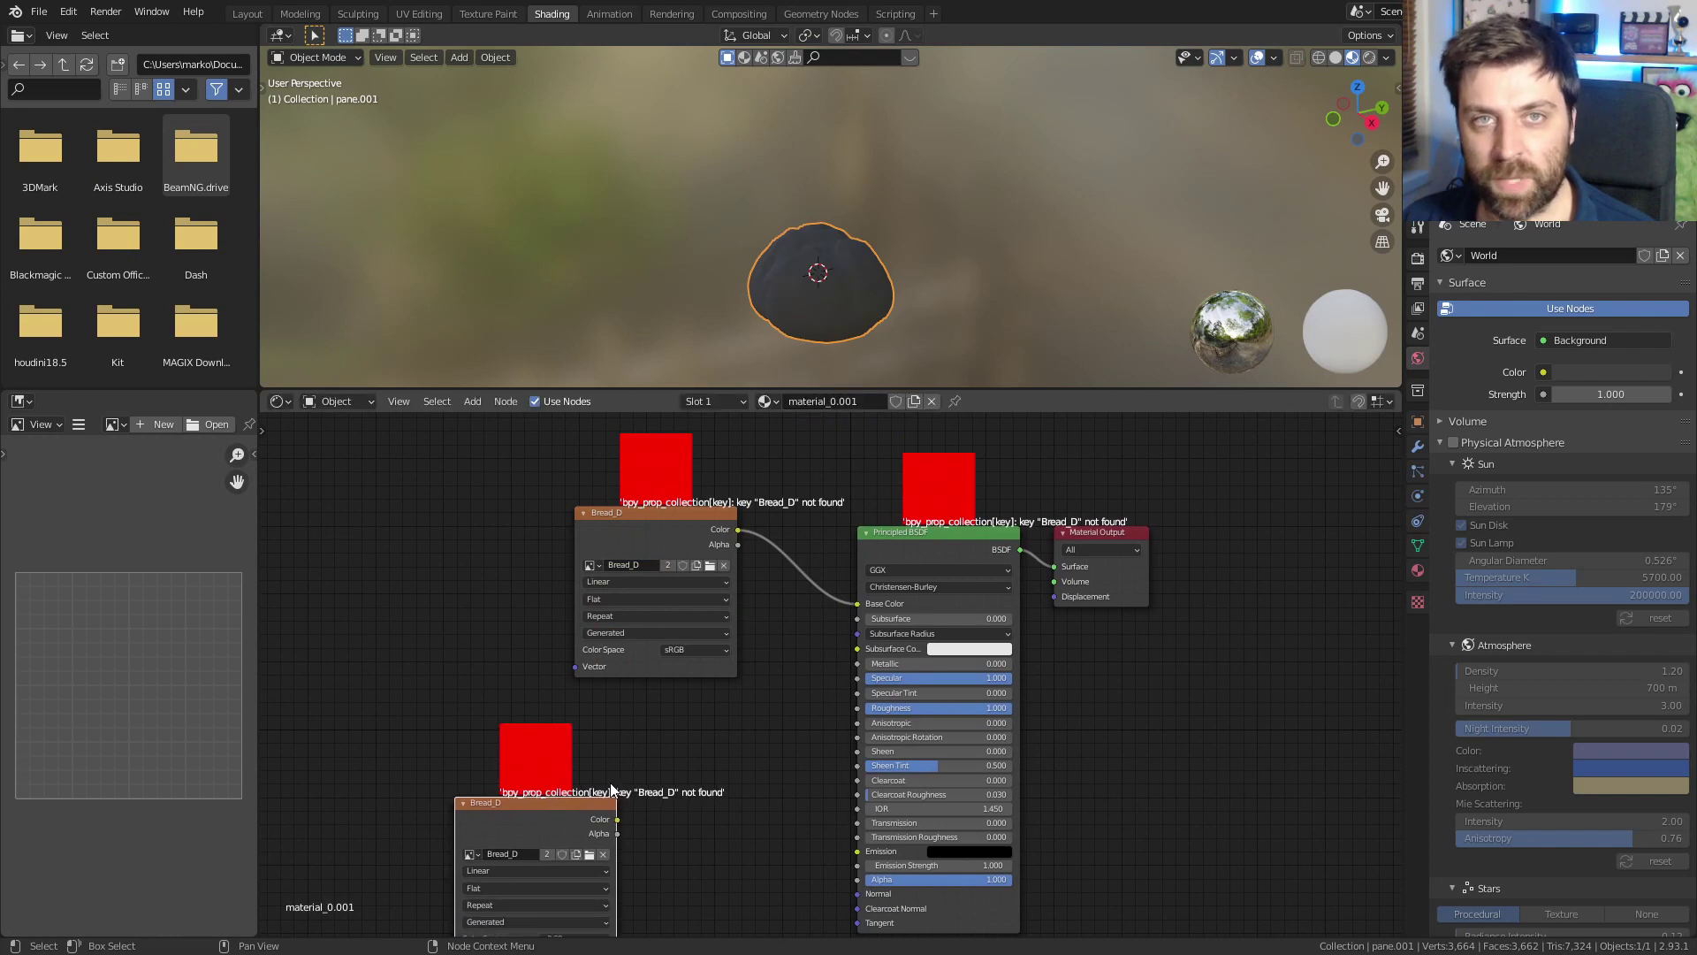
middle_drag(649, 820, 613, 657)
key(shift+a)
click(612, 658)
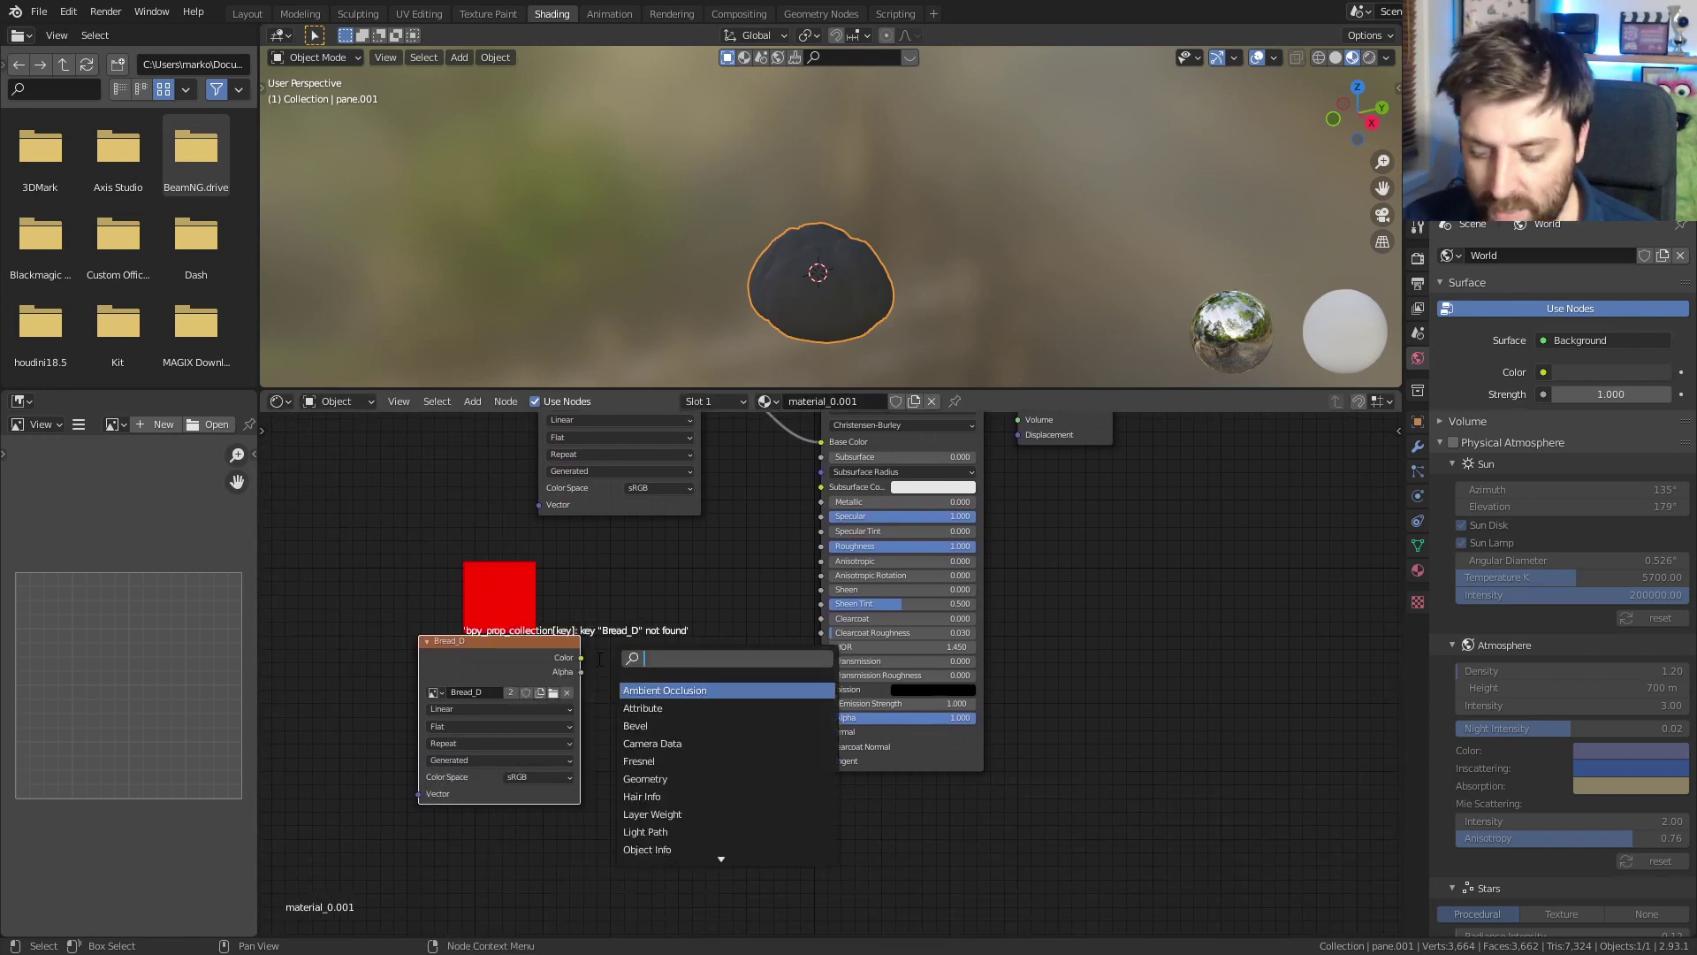
text(norma)
click(650, 707)
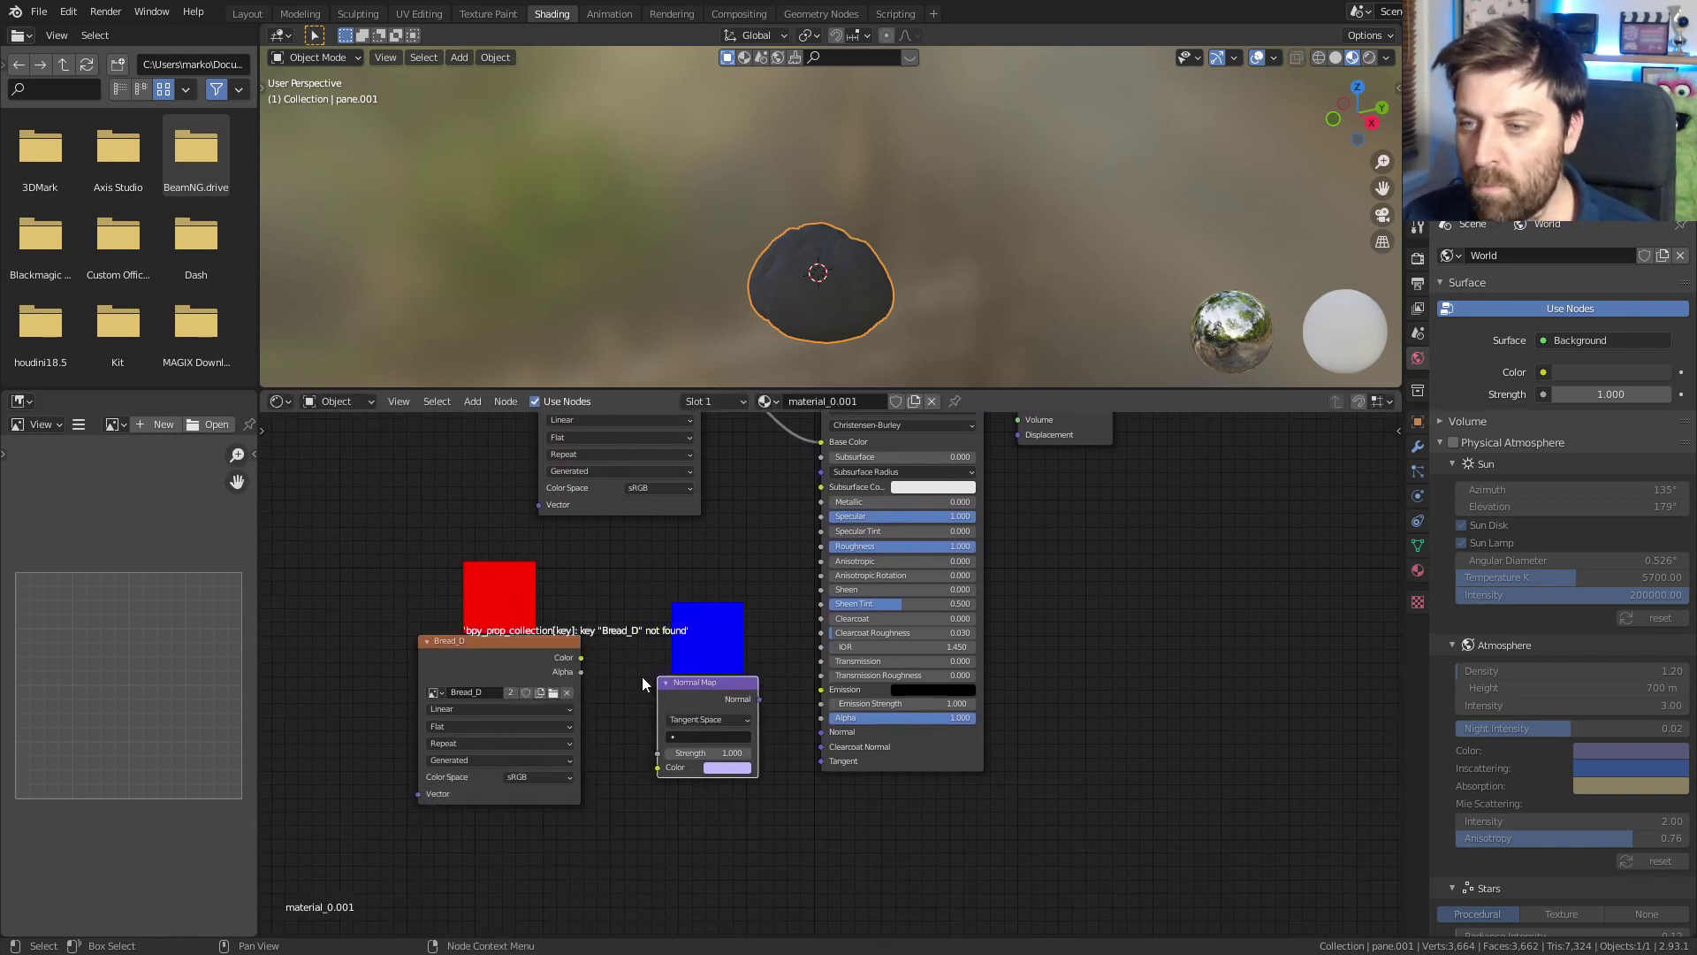
- Link the duplicated texture's Color to the Normal Map's Color, and its Normal output to the Principled BSDF's Normal input
click(642, 676)
key(shift+d)
key(Escape)
drag(582, 658, 587, 656)
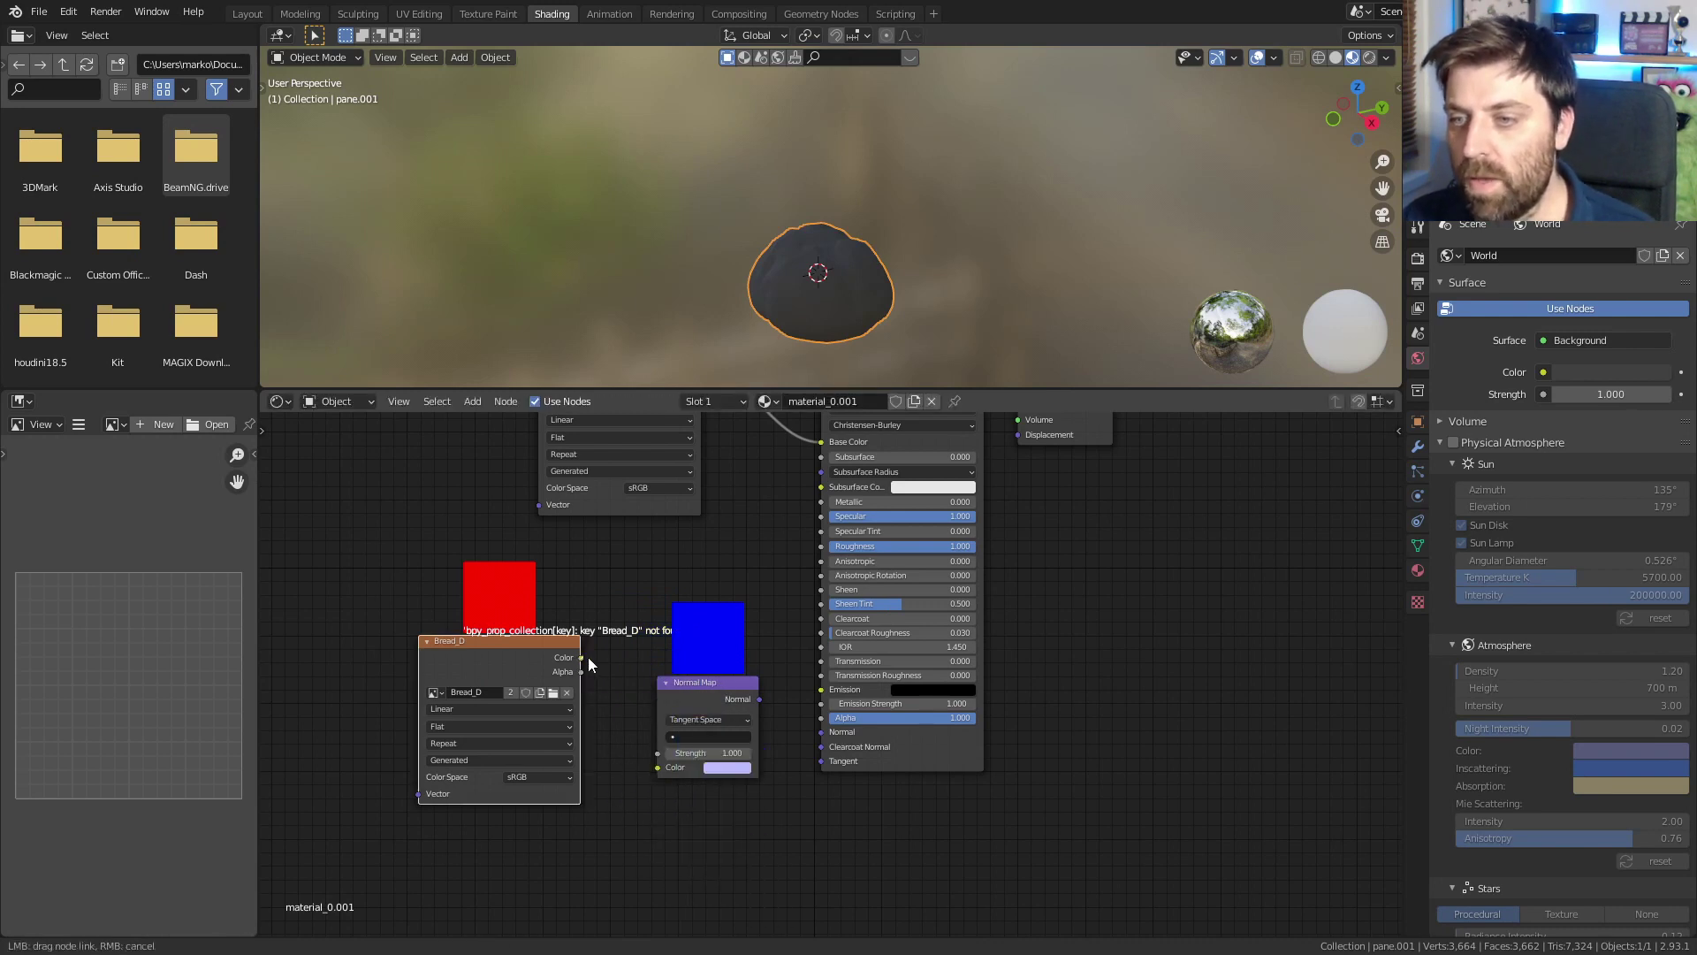
drag(654, 765, 657, 766)
drag(760, 700, 836, 734)
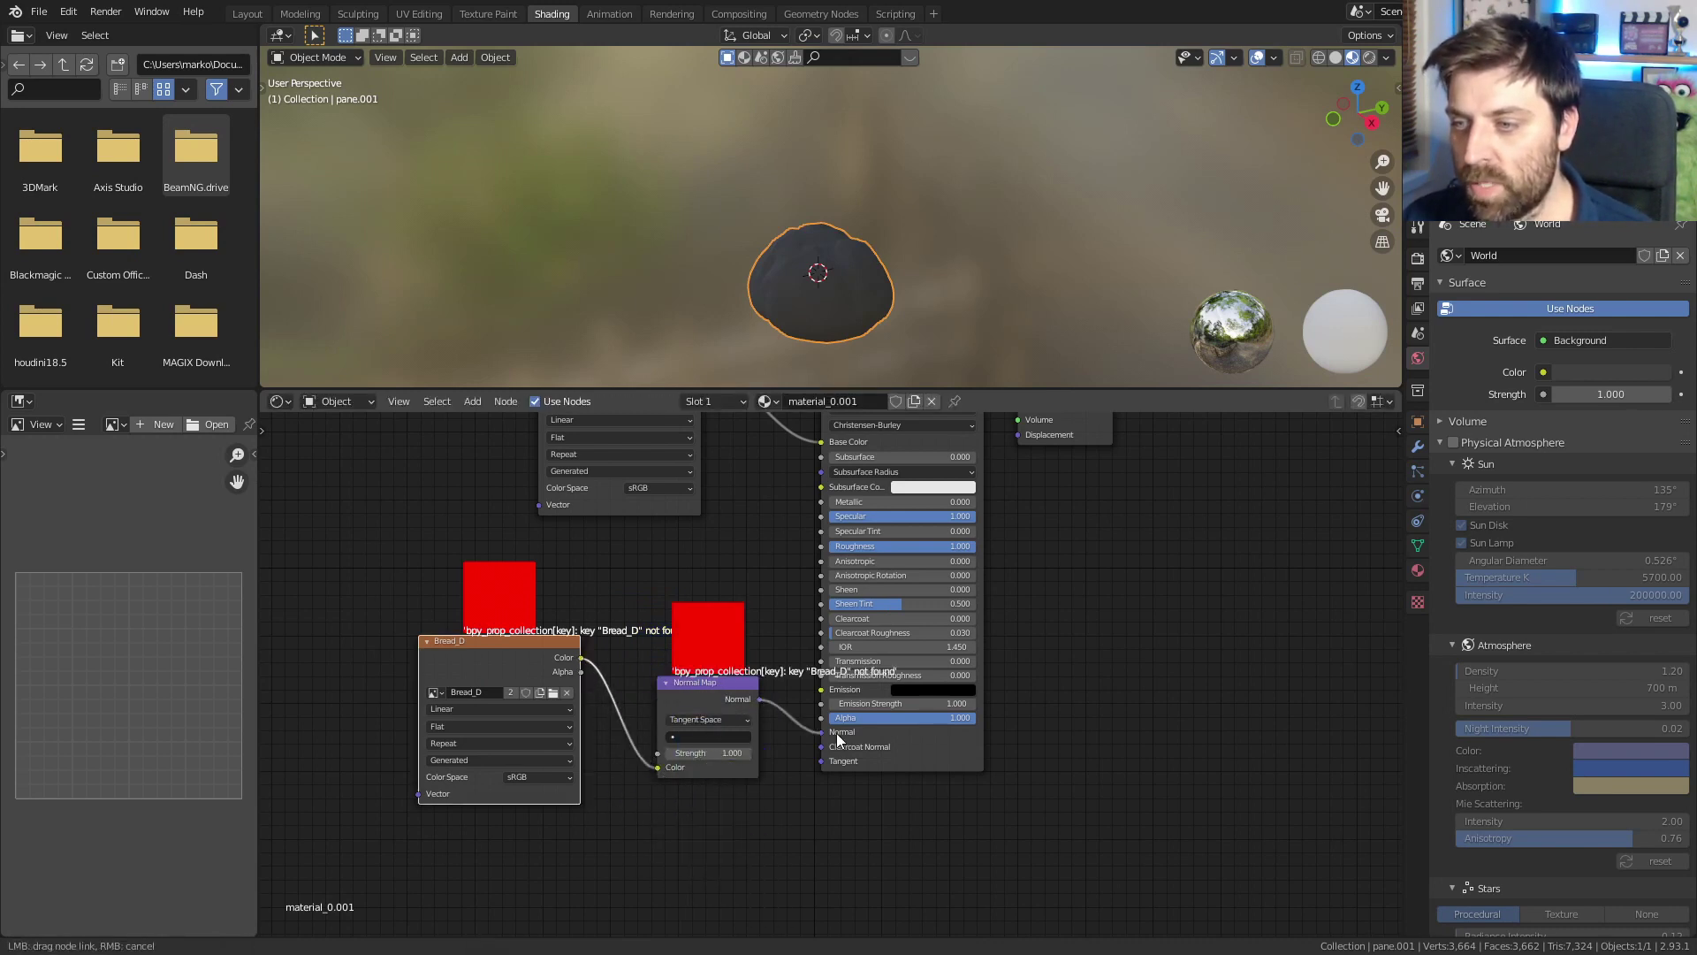
- Replace the duplicated node's image with a new 2048 × 2048 px image named Bread_N, without alpha and with 32-bit float
middle_drag(591, 710, 686, 698)
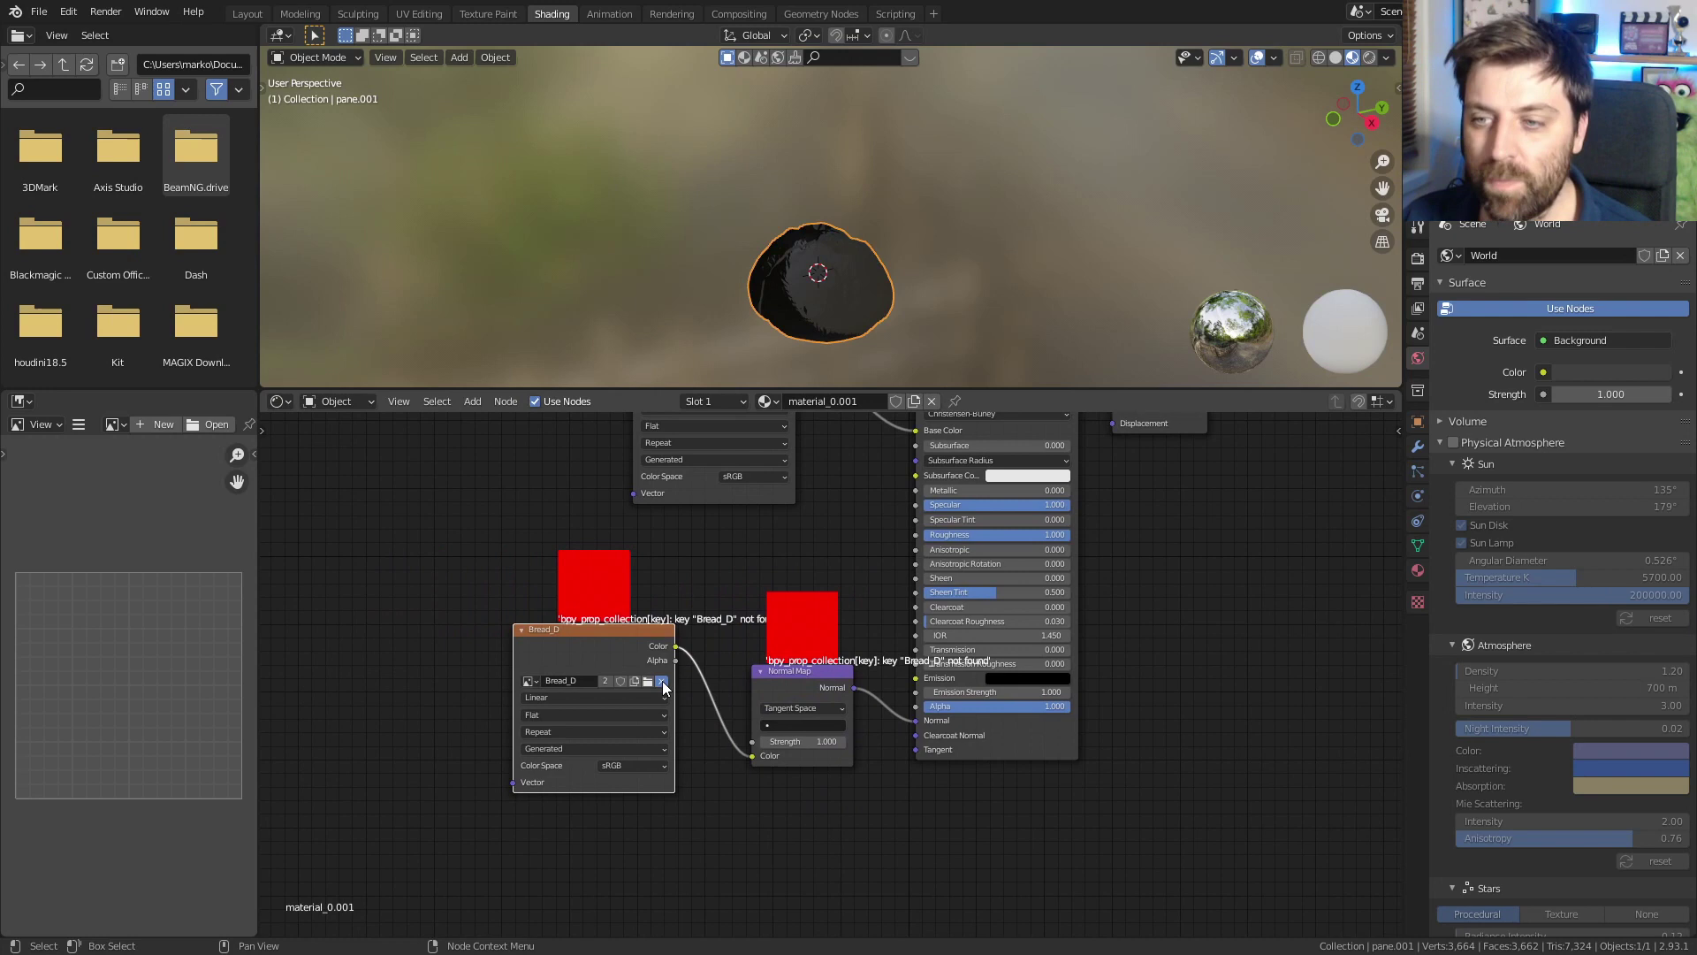
click(661, 680)
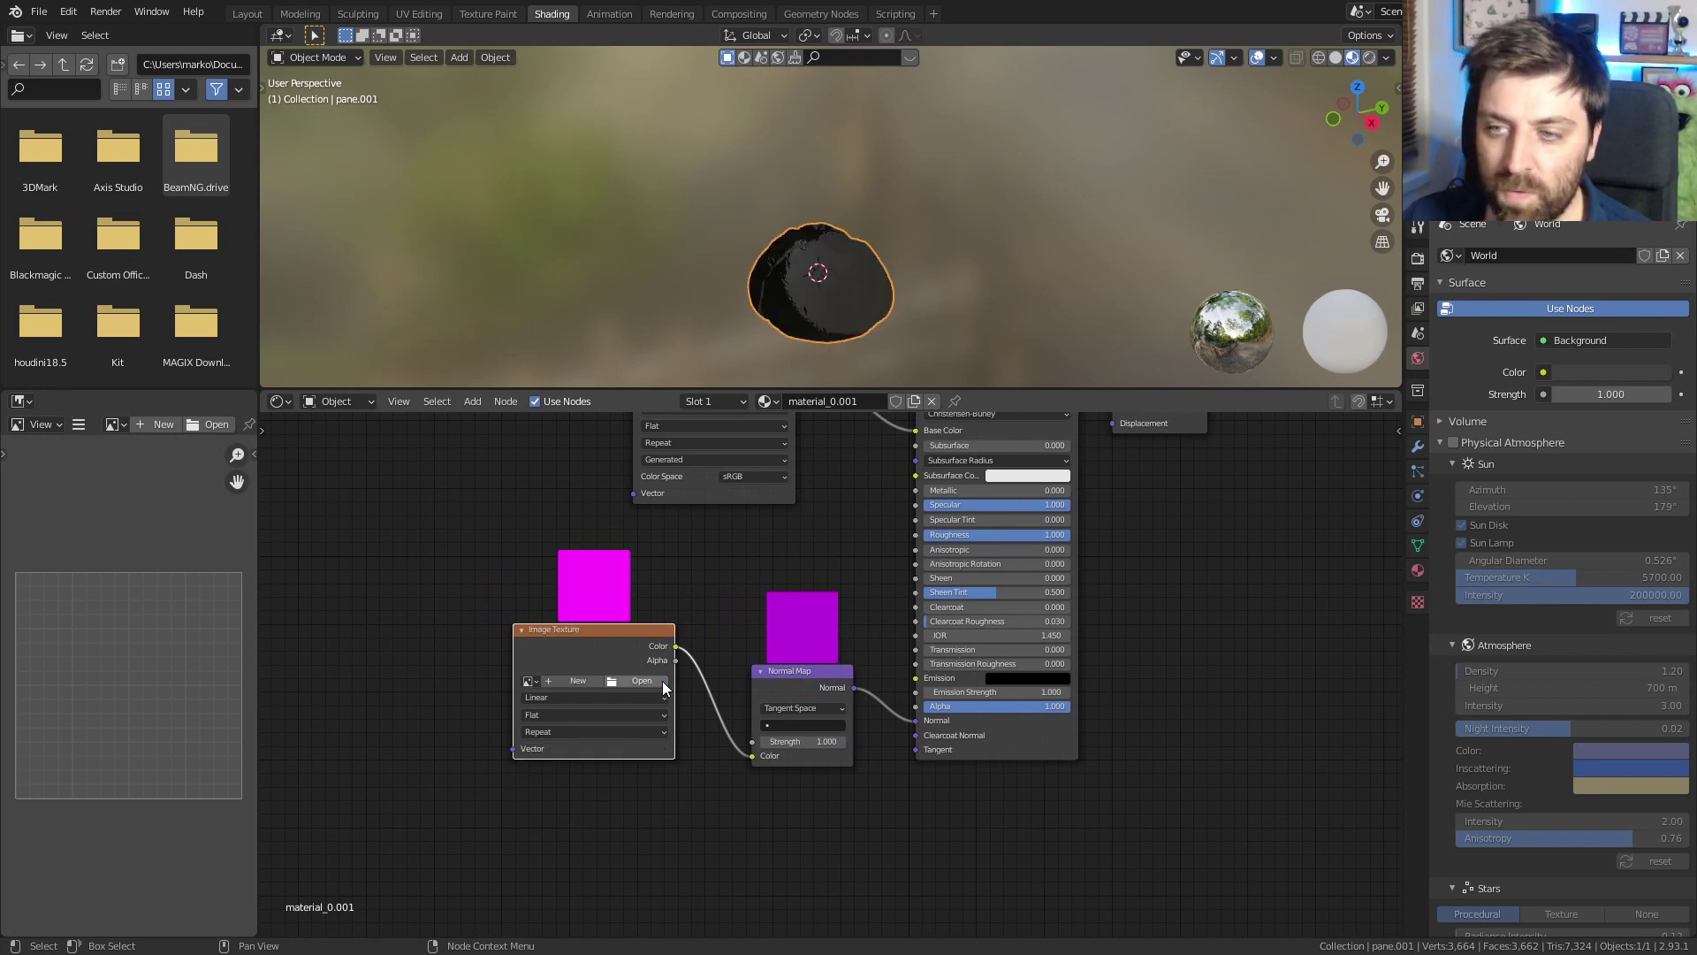
click(583, 681)
click(574, 710)
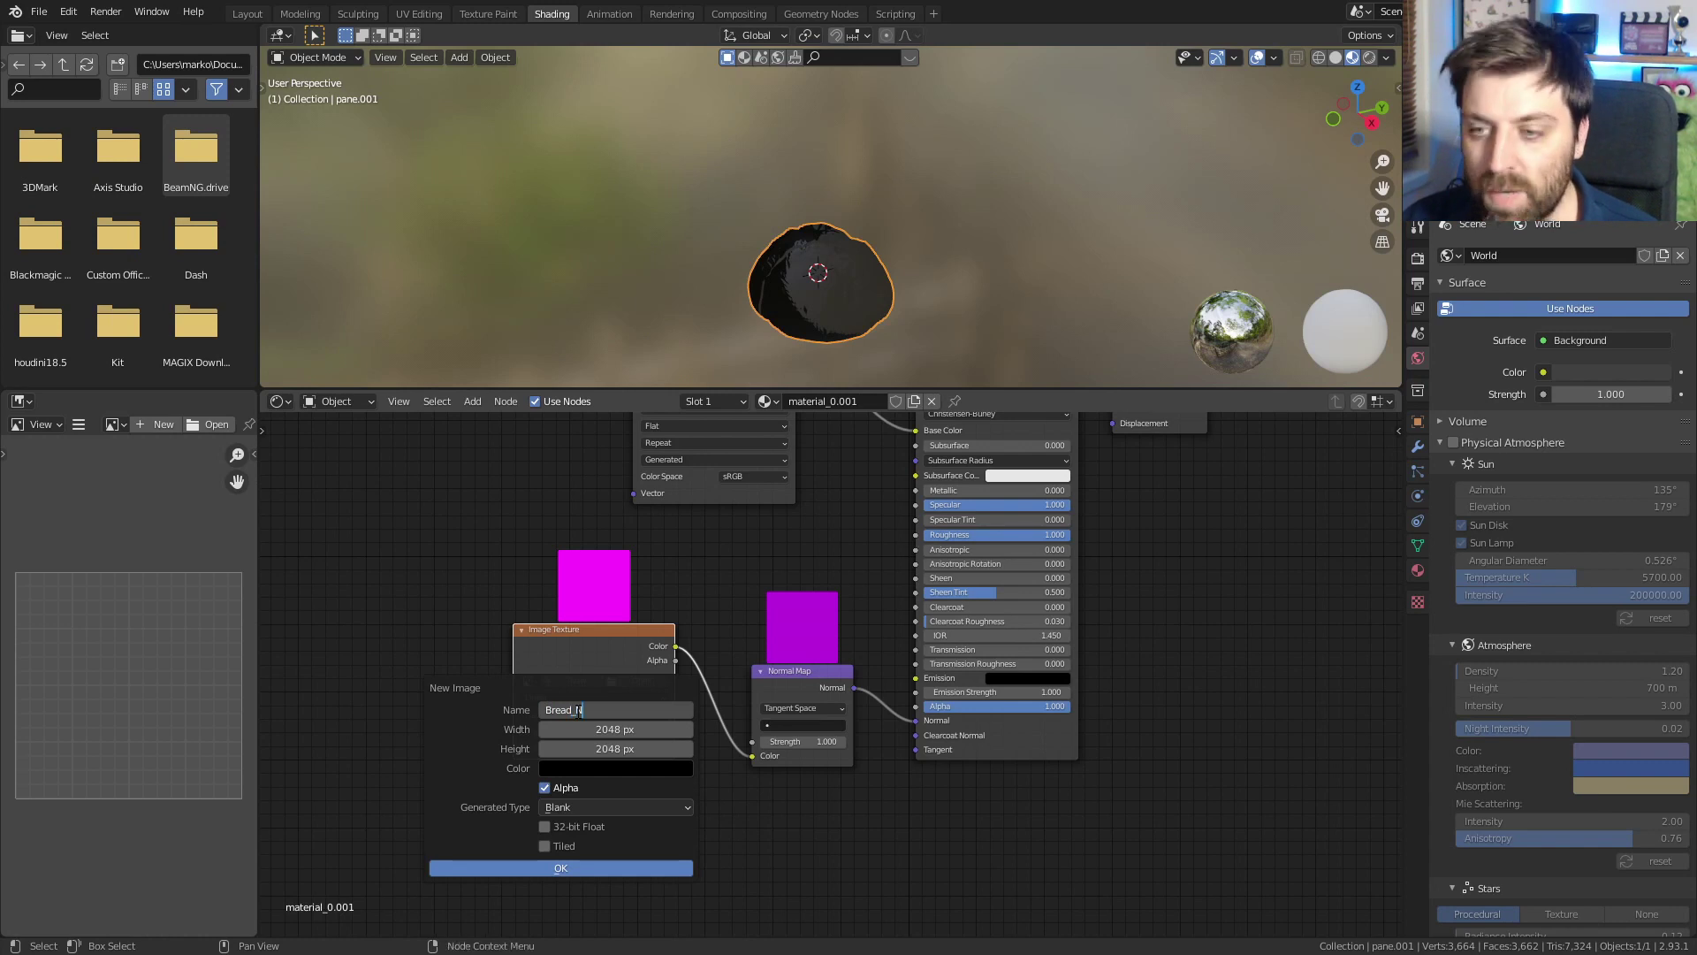
text(Bread_N)
key(Return)
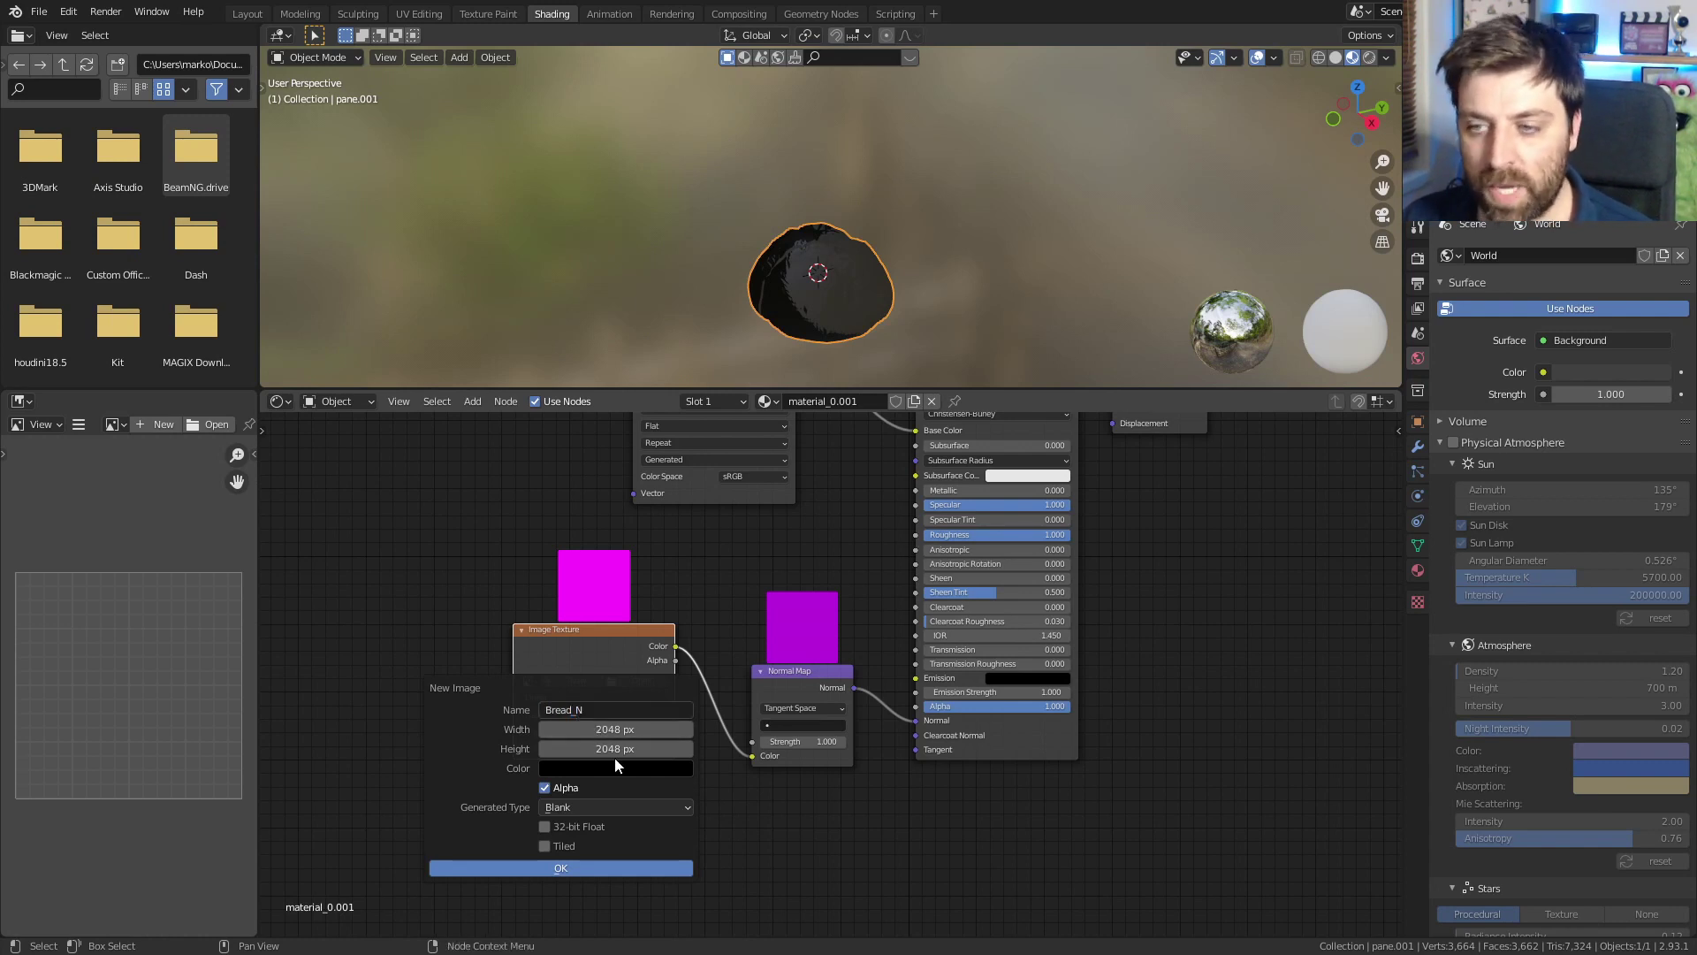
click(545, 787)
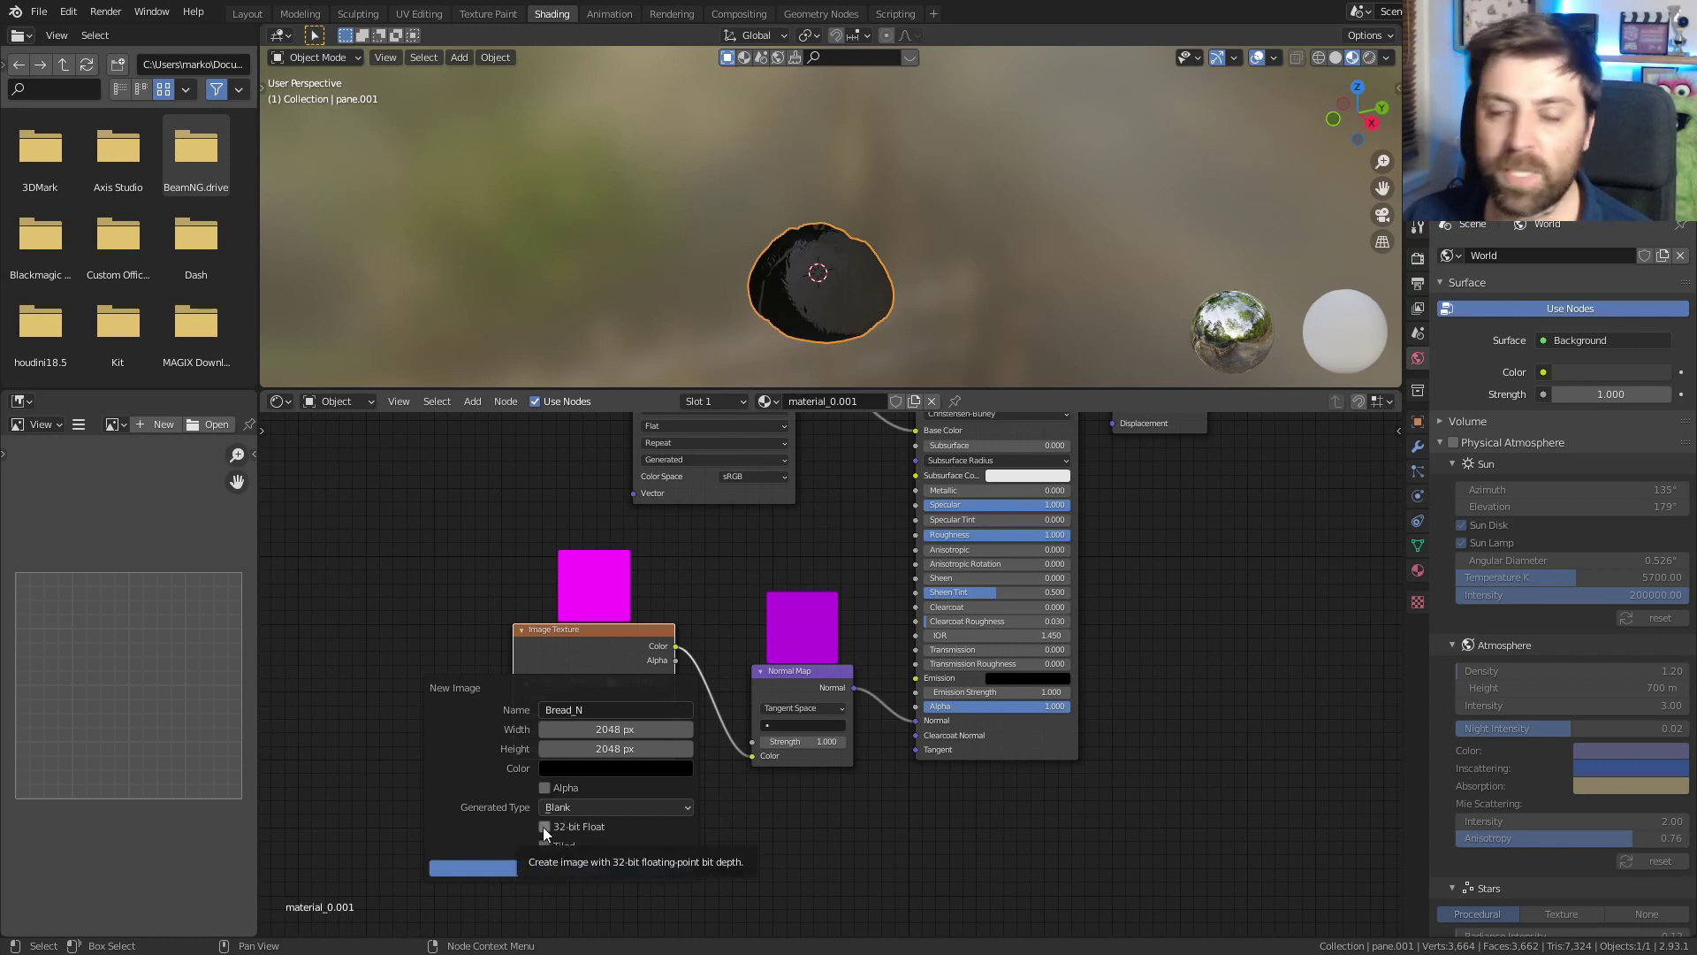
click(542, 826)
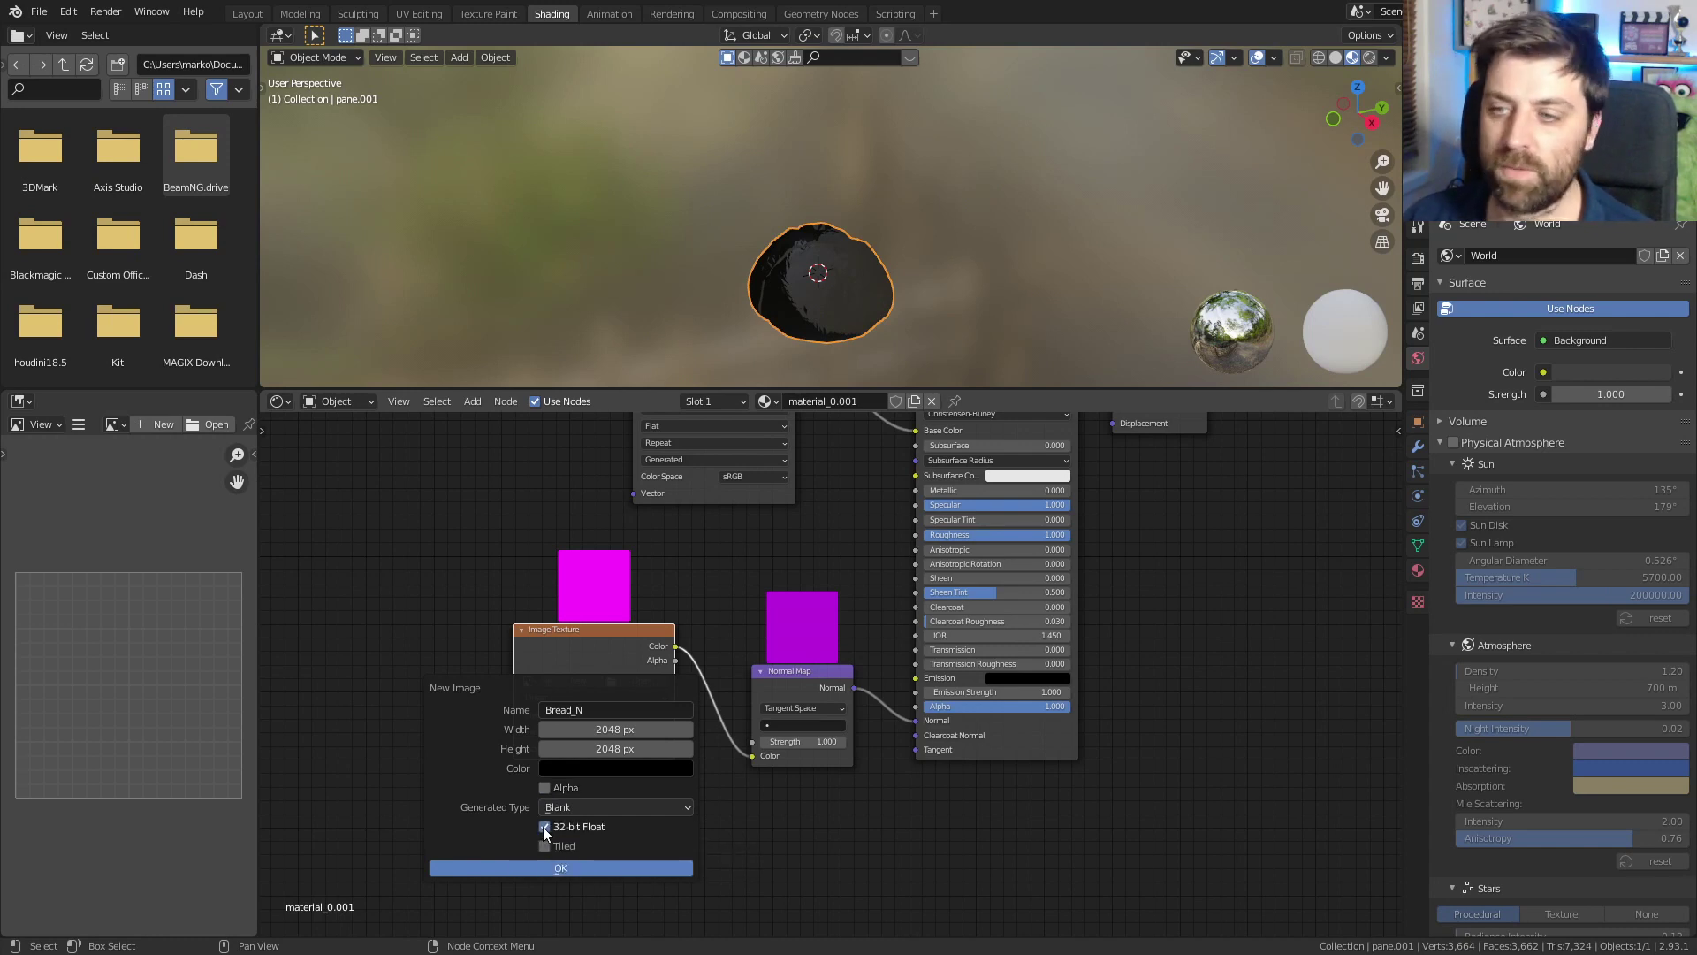
click(582, 873)
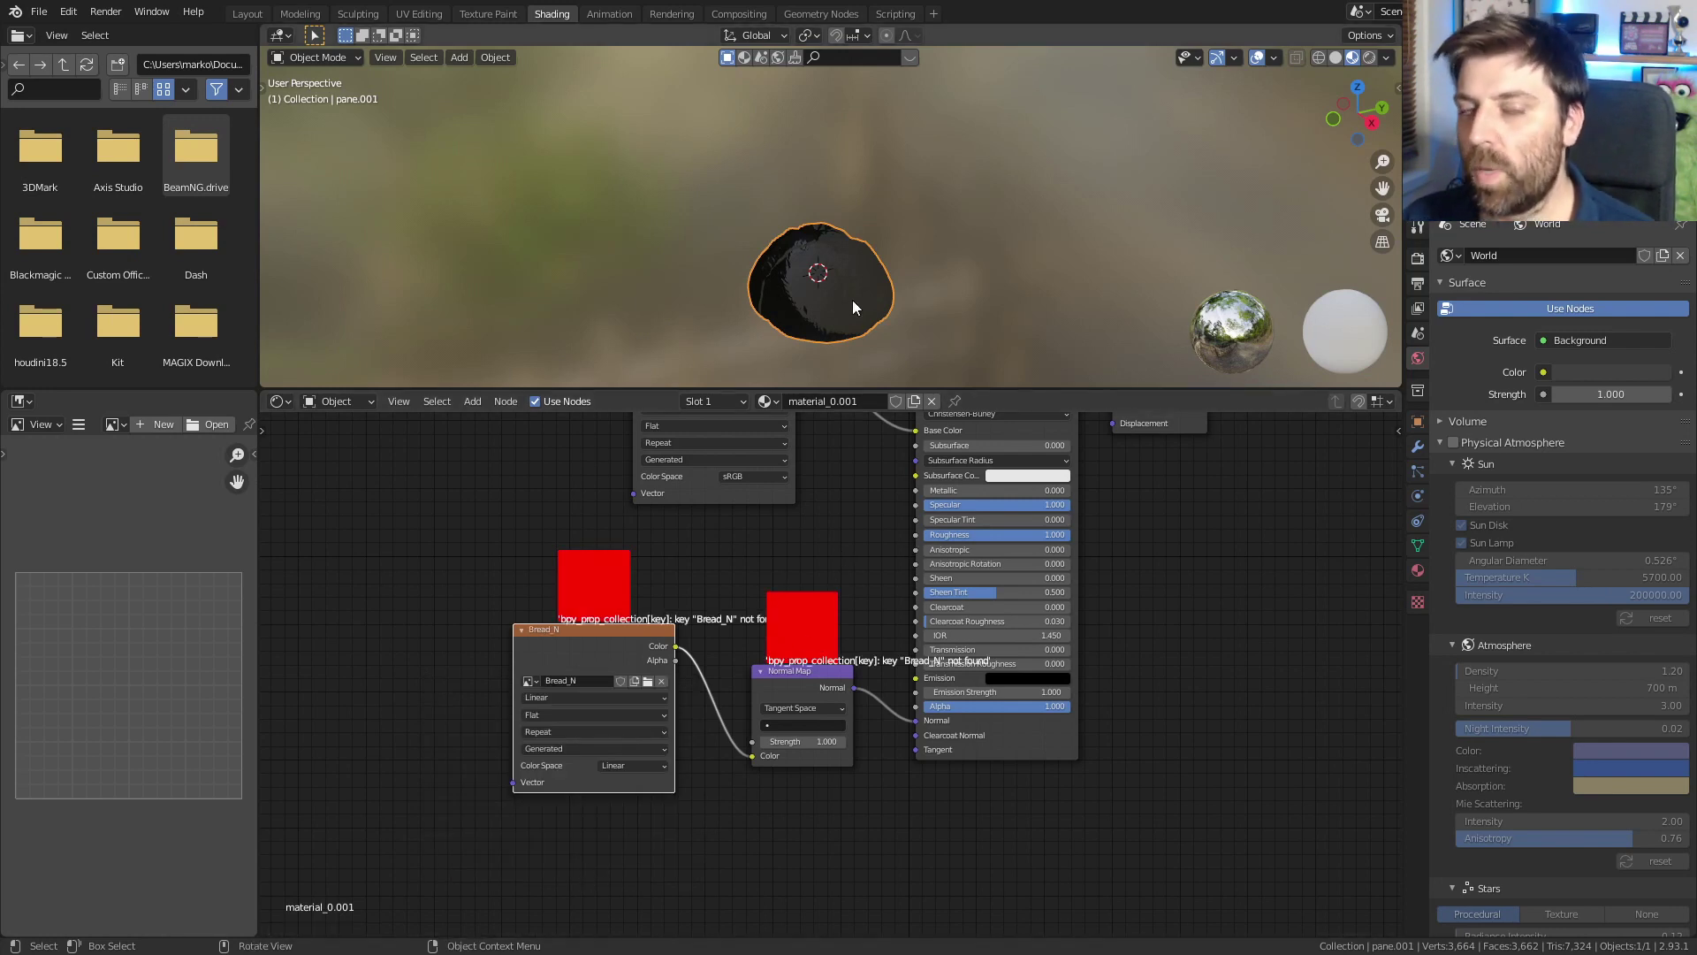
- Unwrap the whole low-poly bread mesh with Smart UV Project using an island margin of 0.010, and check the UV layout
key(Tab)
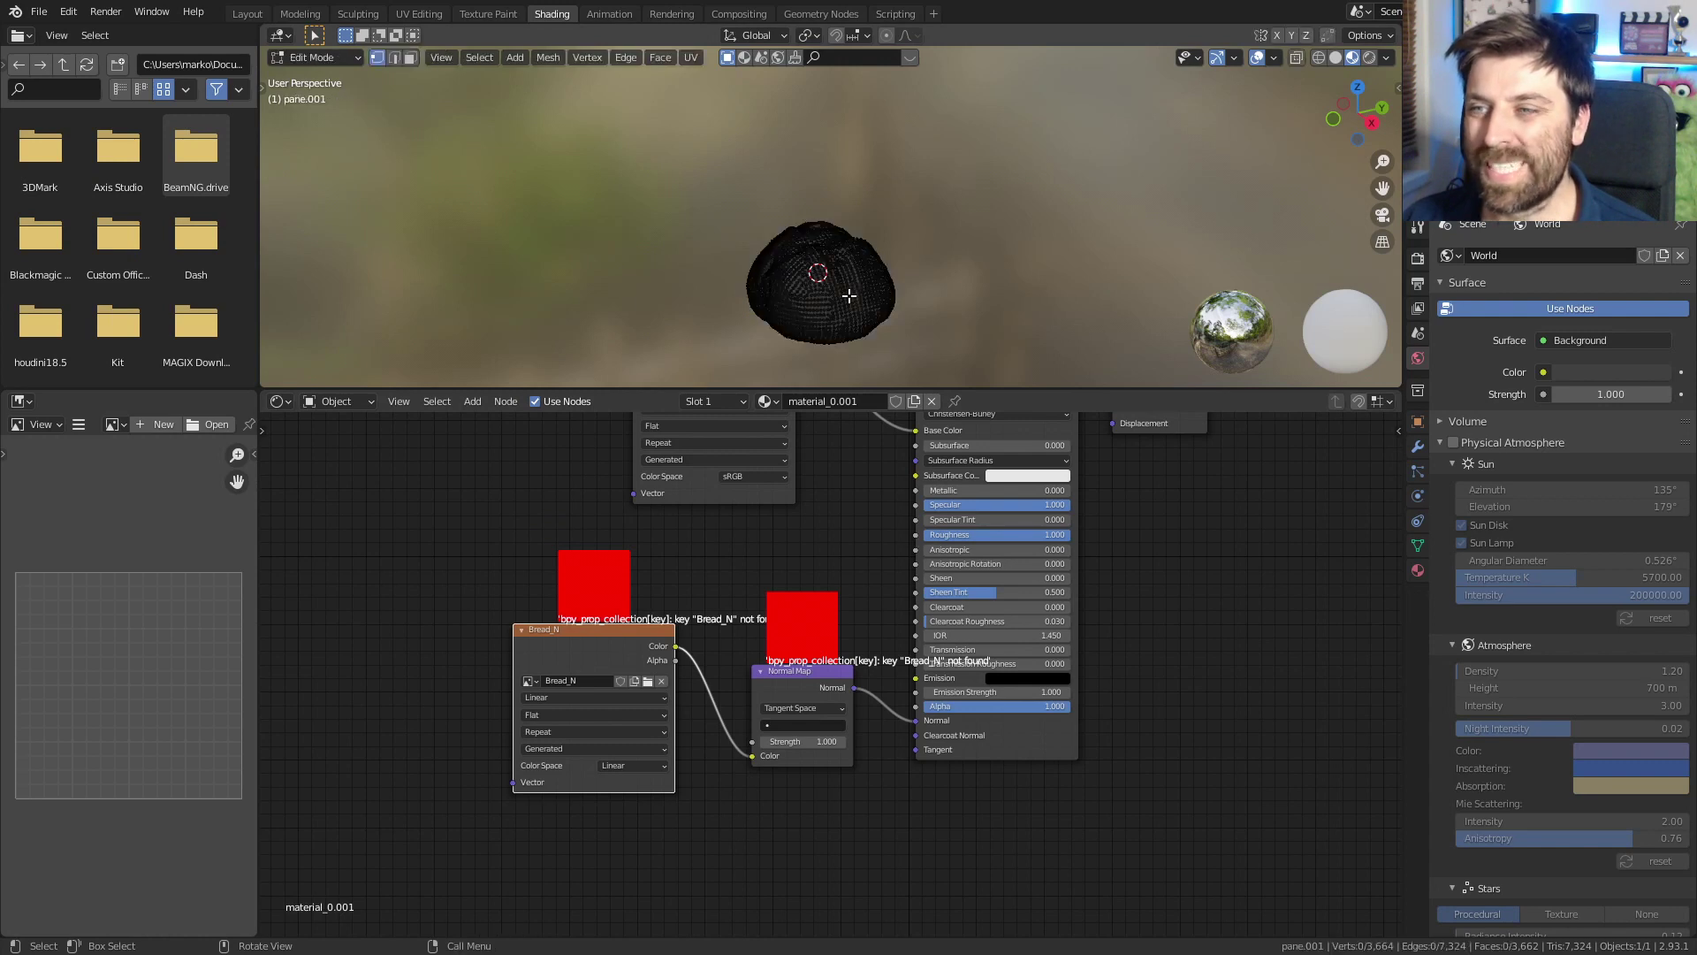
key(Home)
key(a)
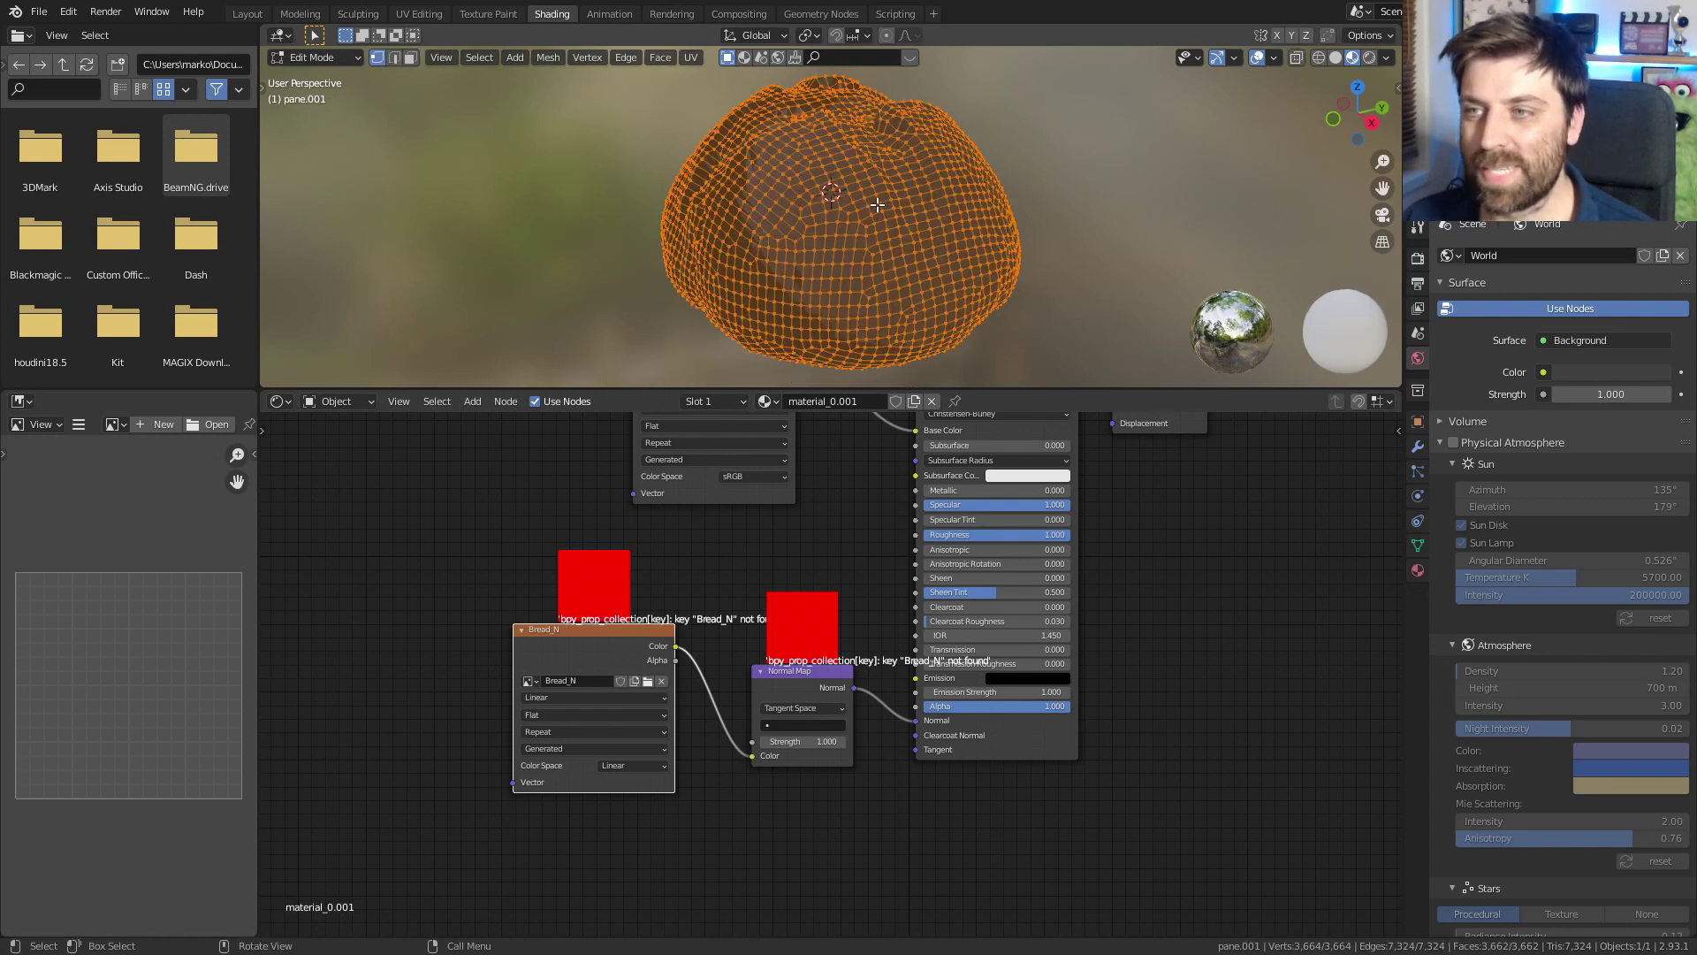
key(u)
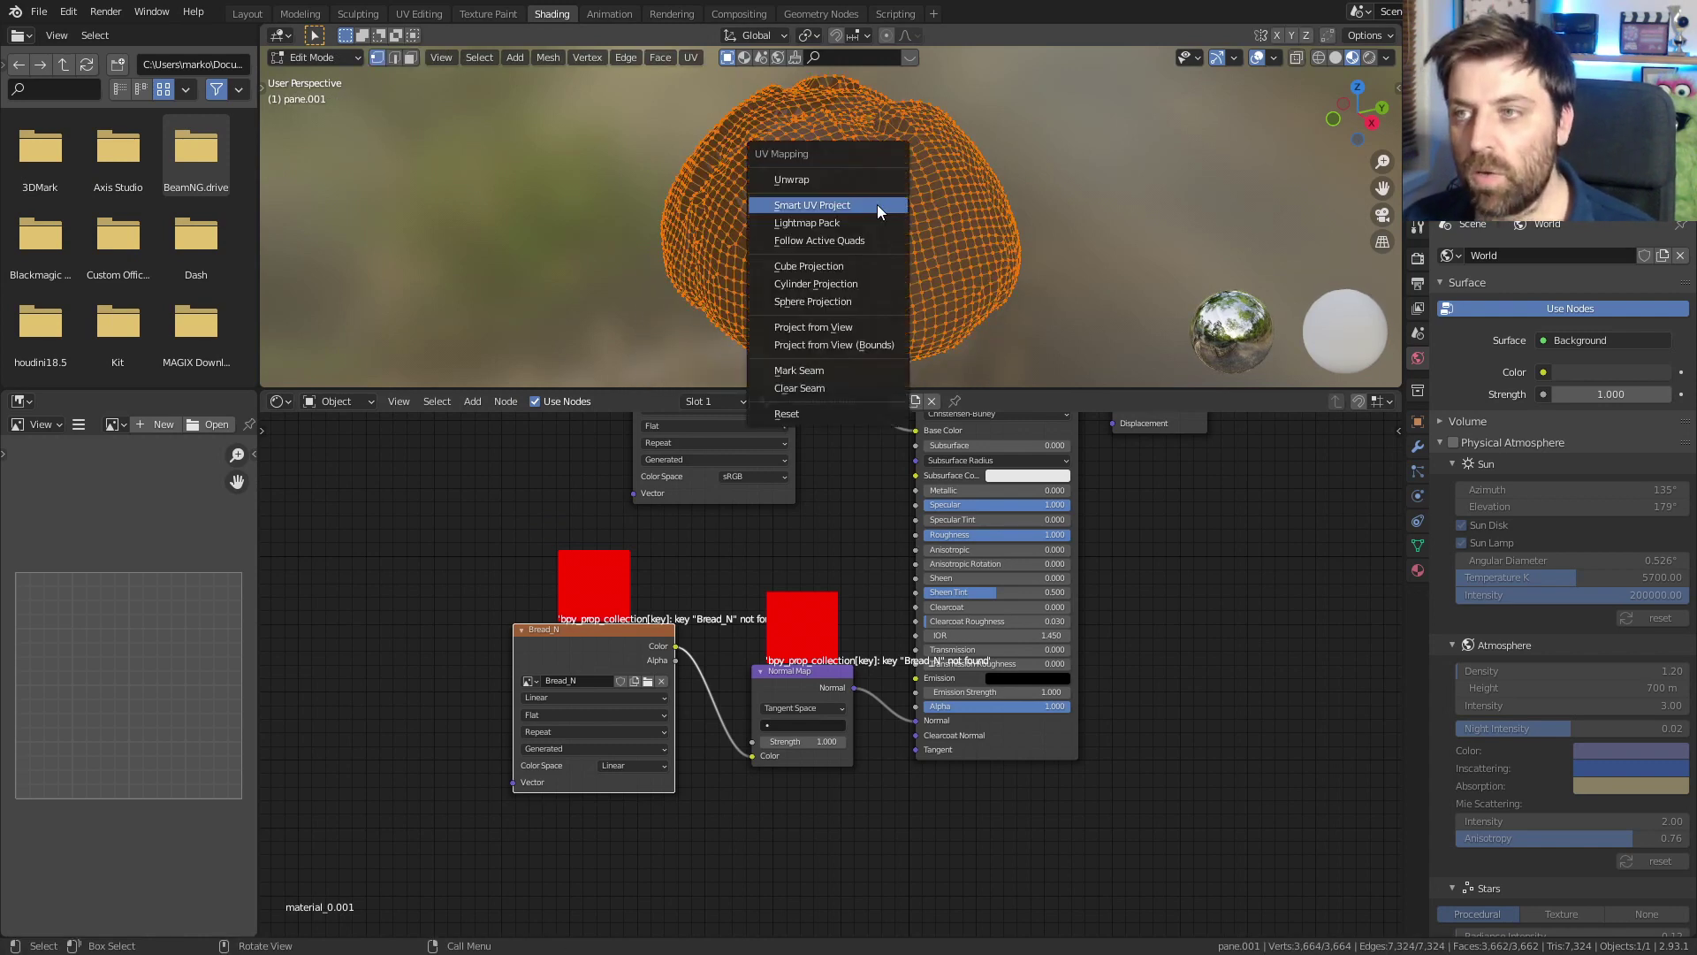
click(877, 207)
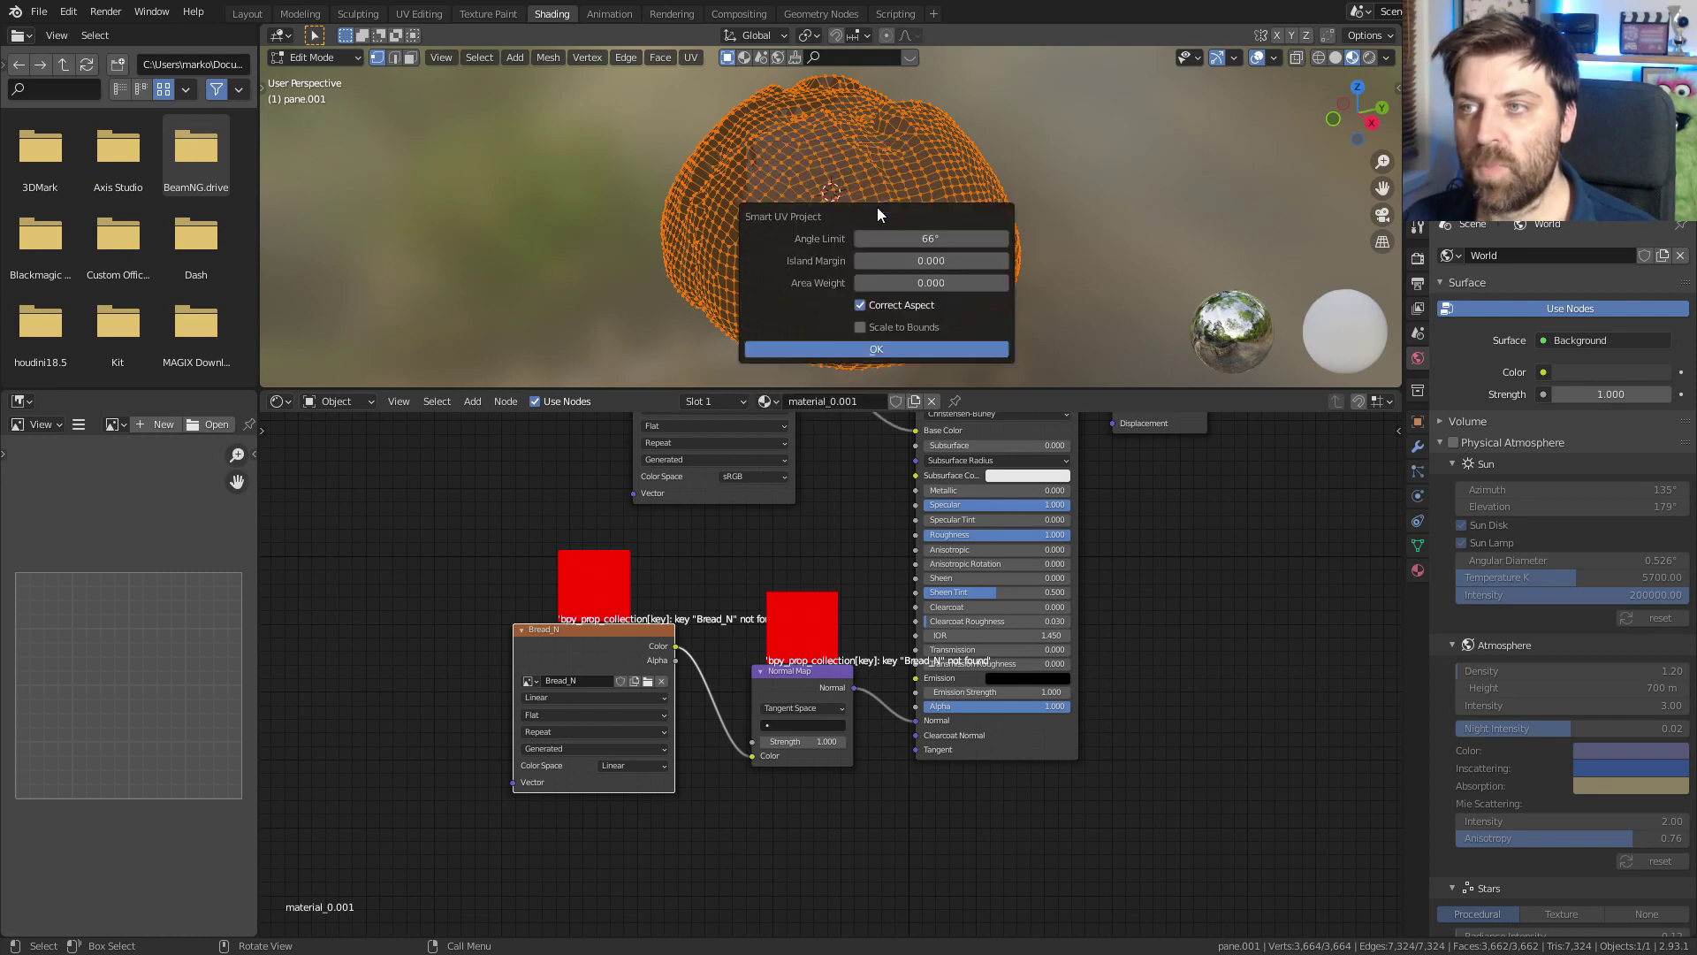
click(1003, 261)
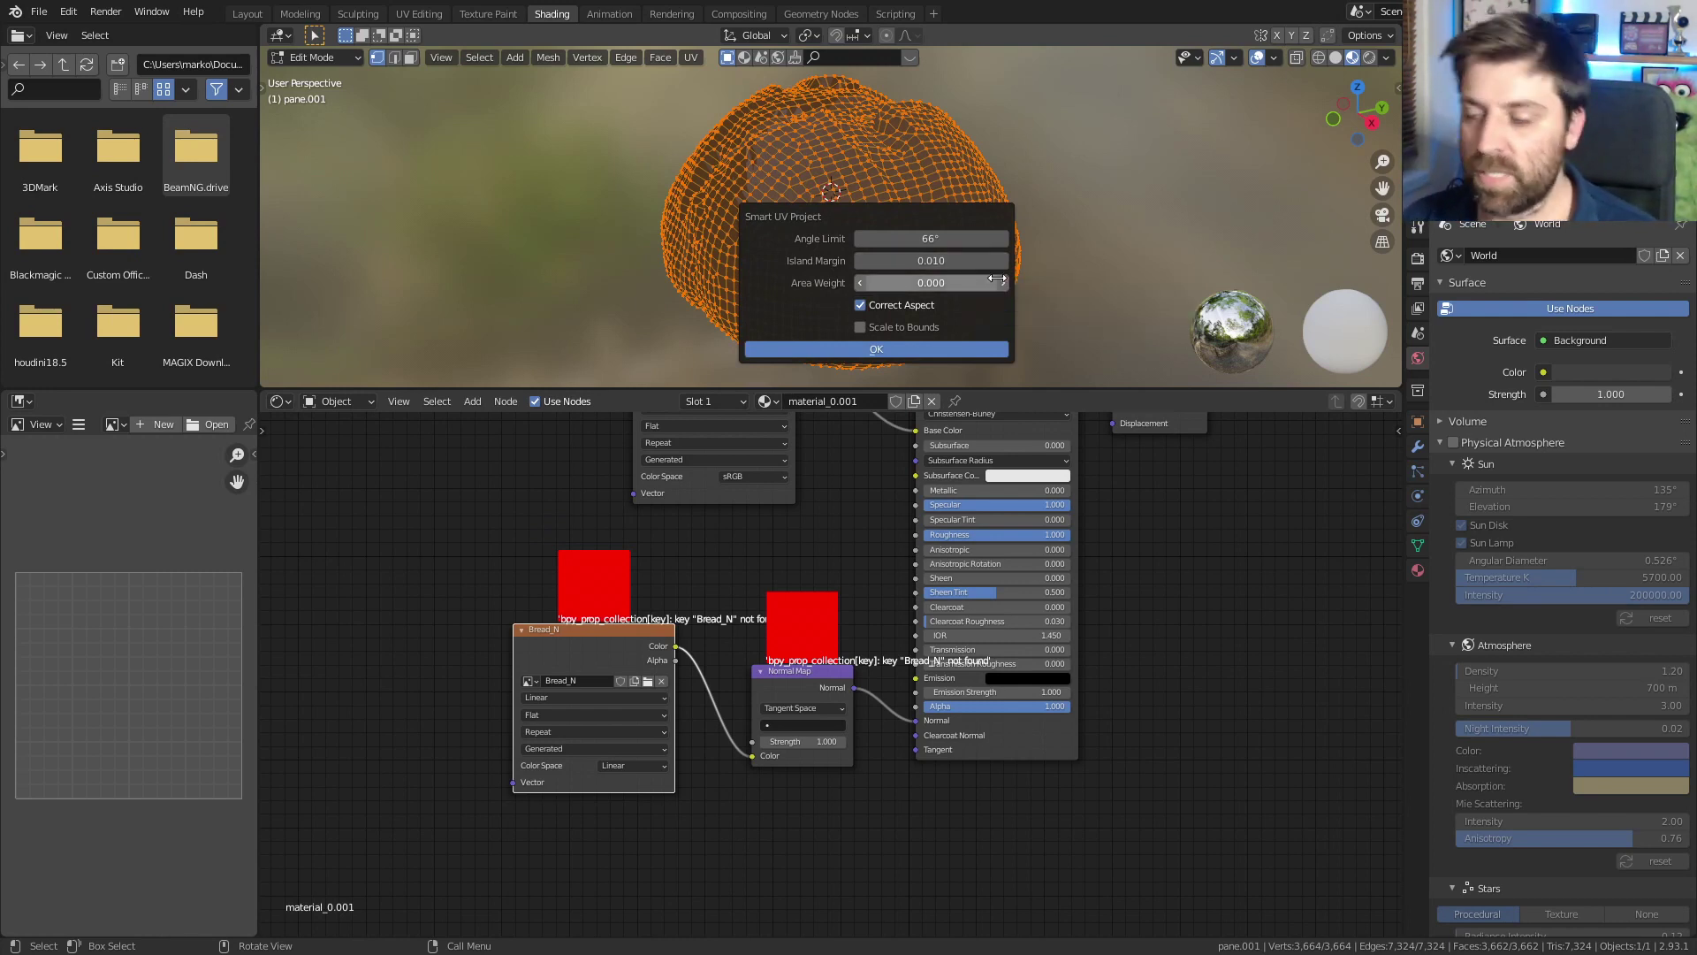
click(935, 350)
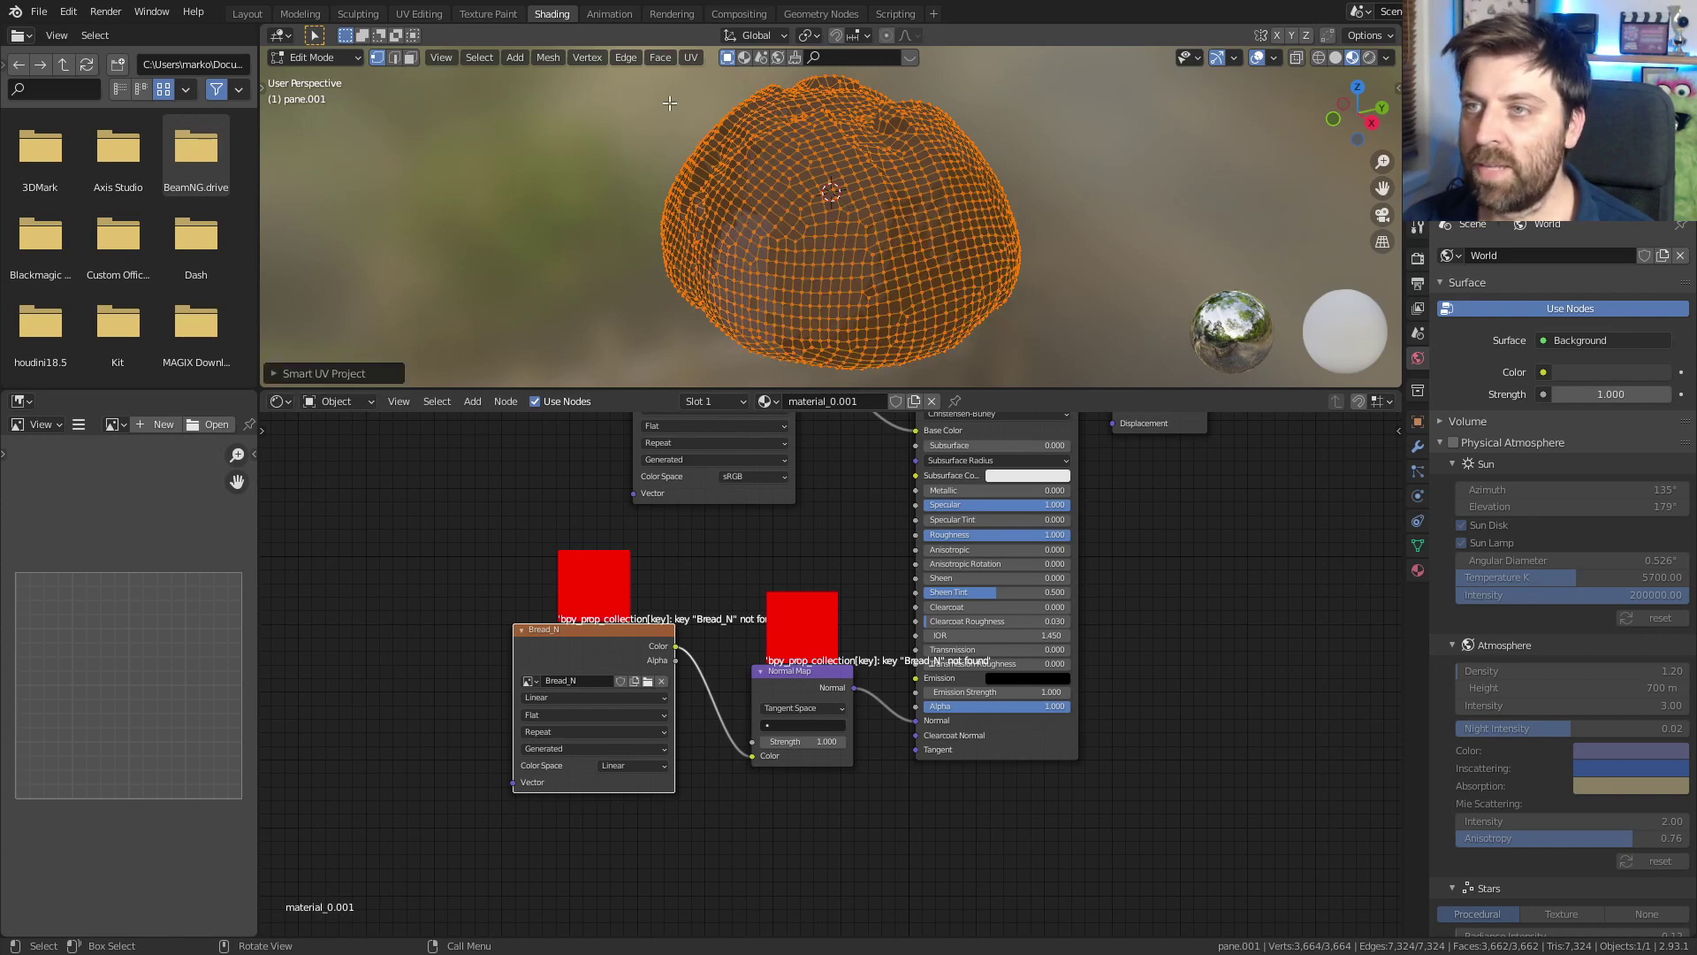
click(419, 14)
scroll(439, 530, down, 5)
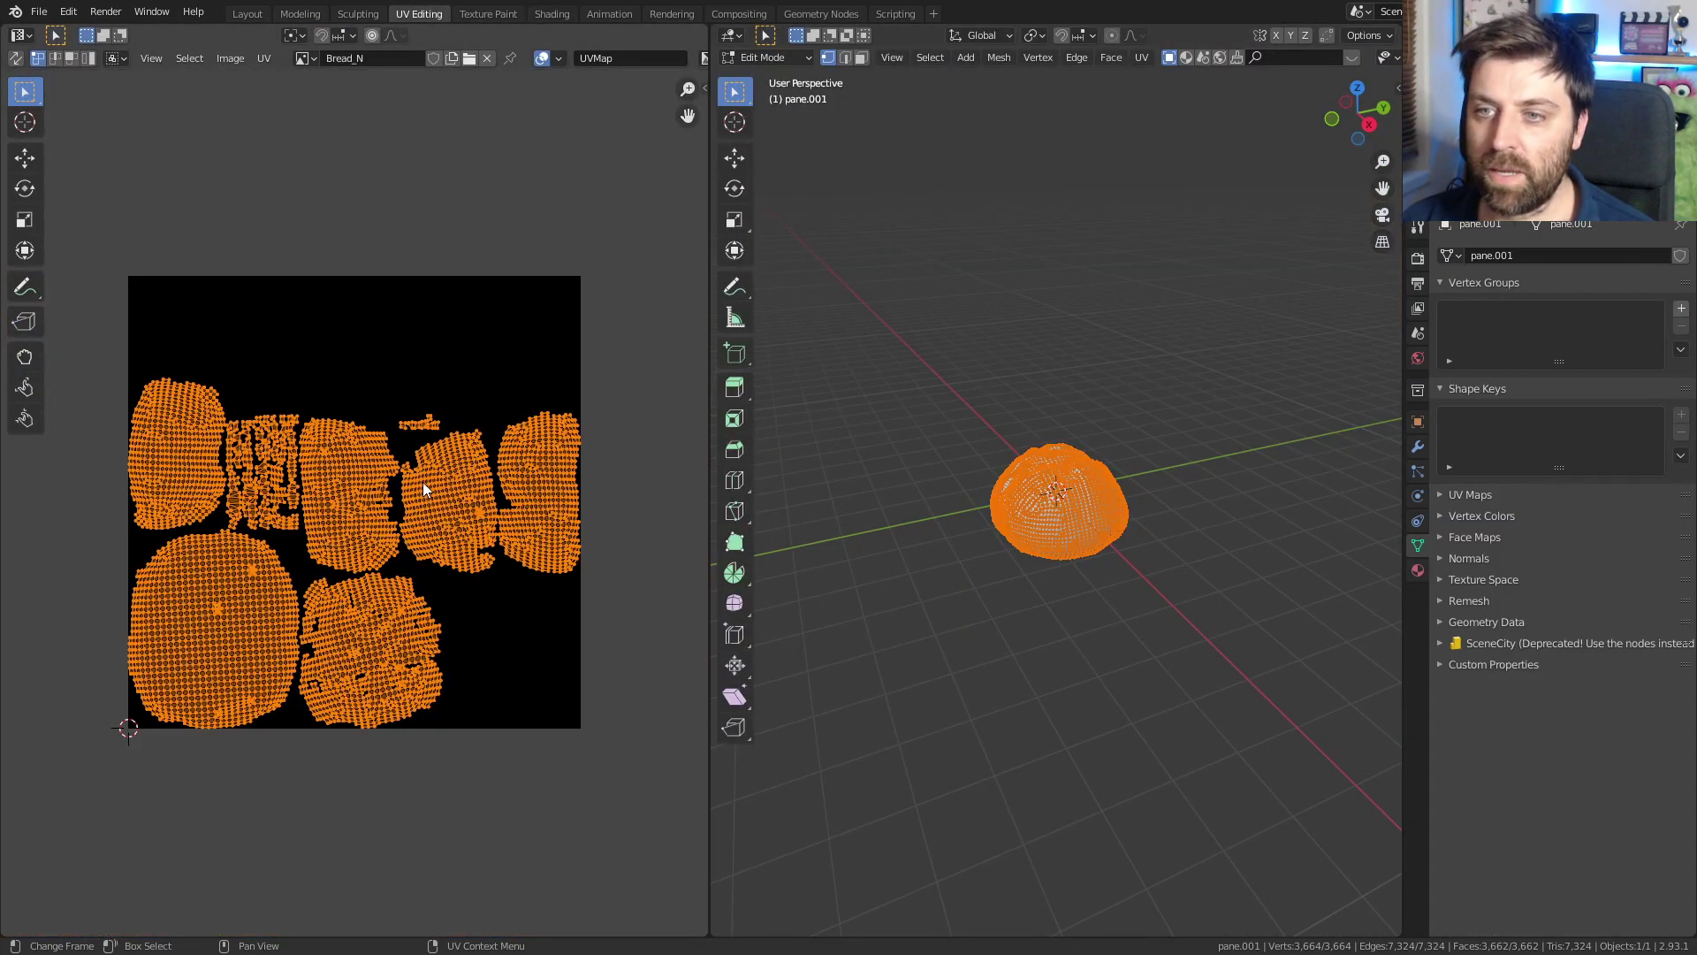
scroll(422, 481, up, 2)
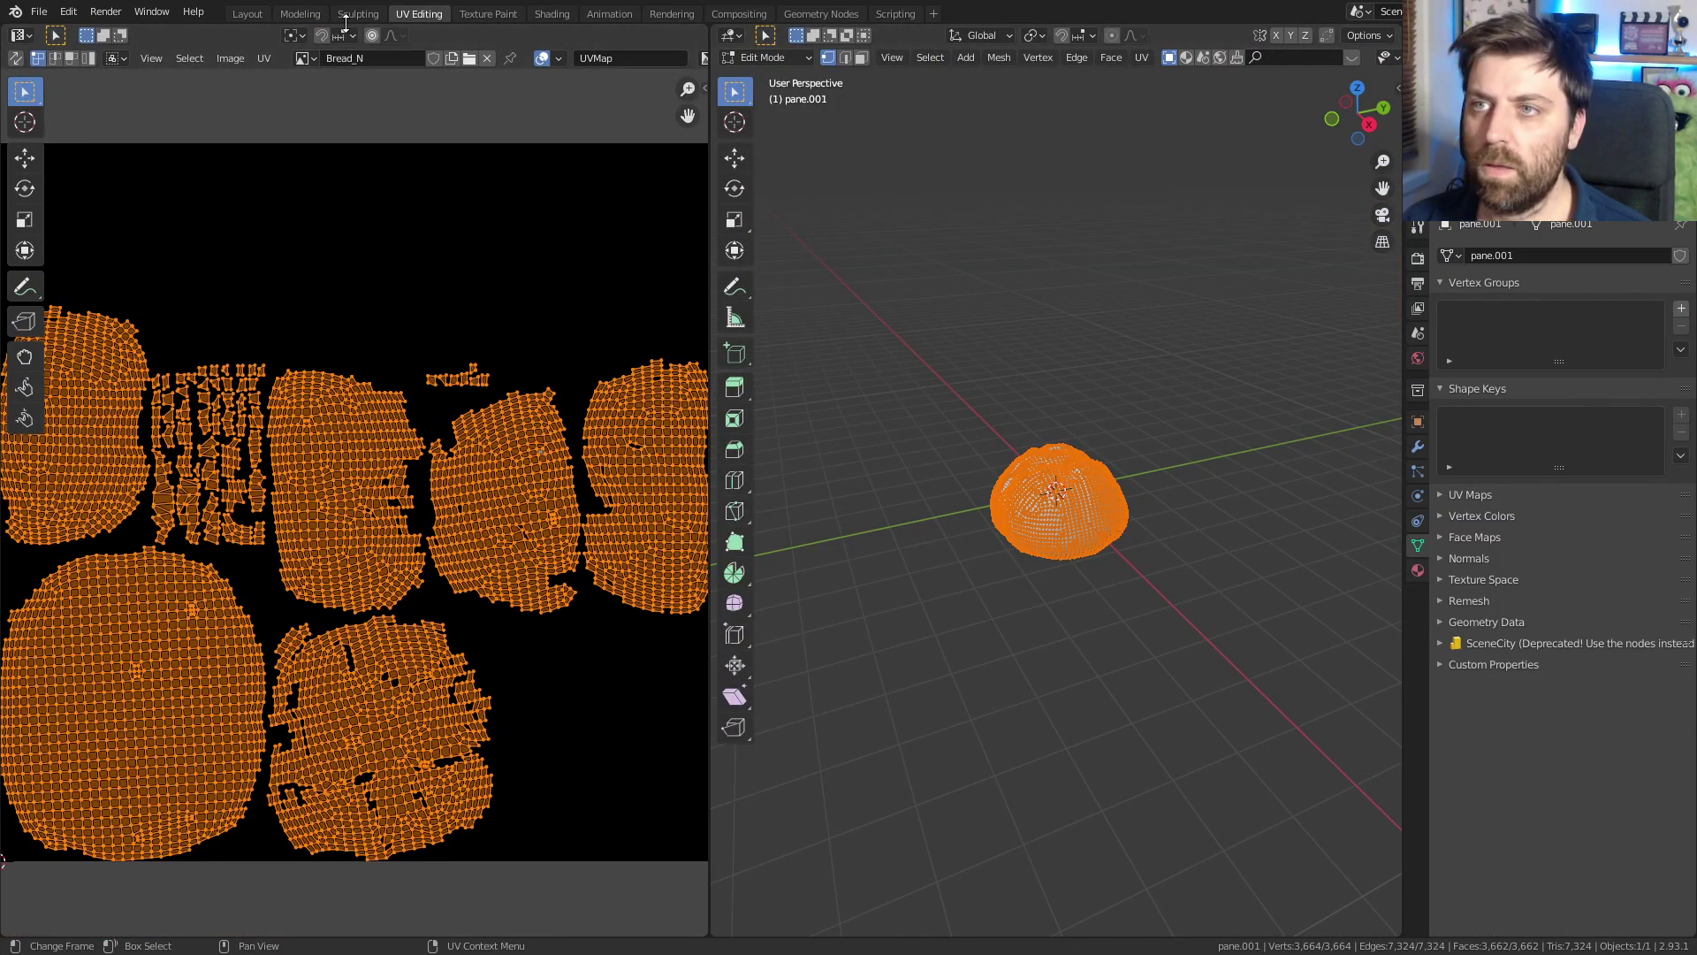
click(549, 14)
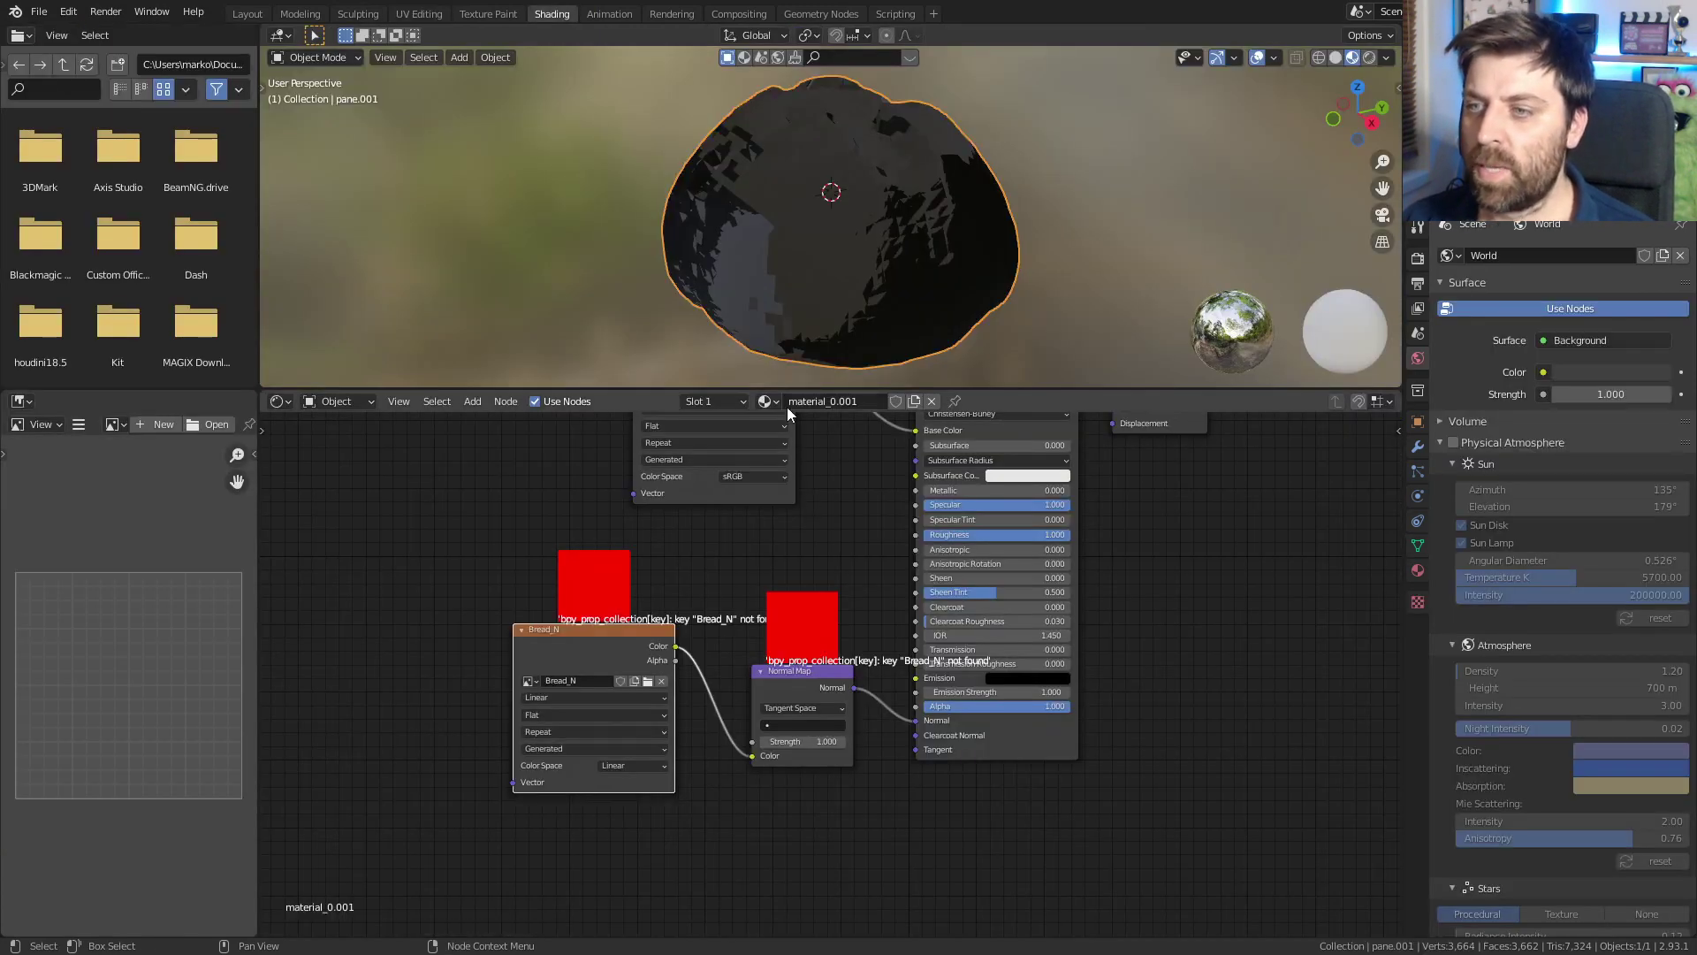
- Look up Shade Smooth for the original scanned bread and open its mesh normals settings
key(ctrl+z)
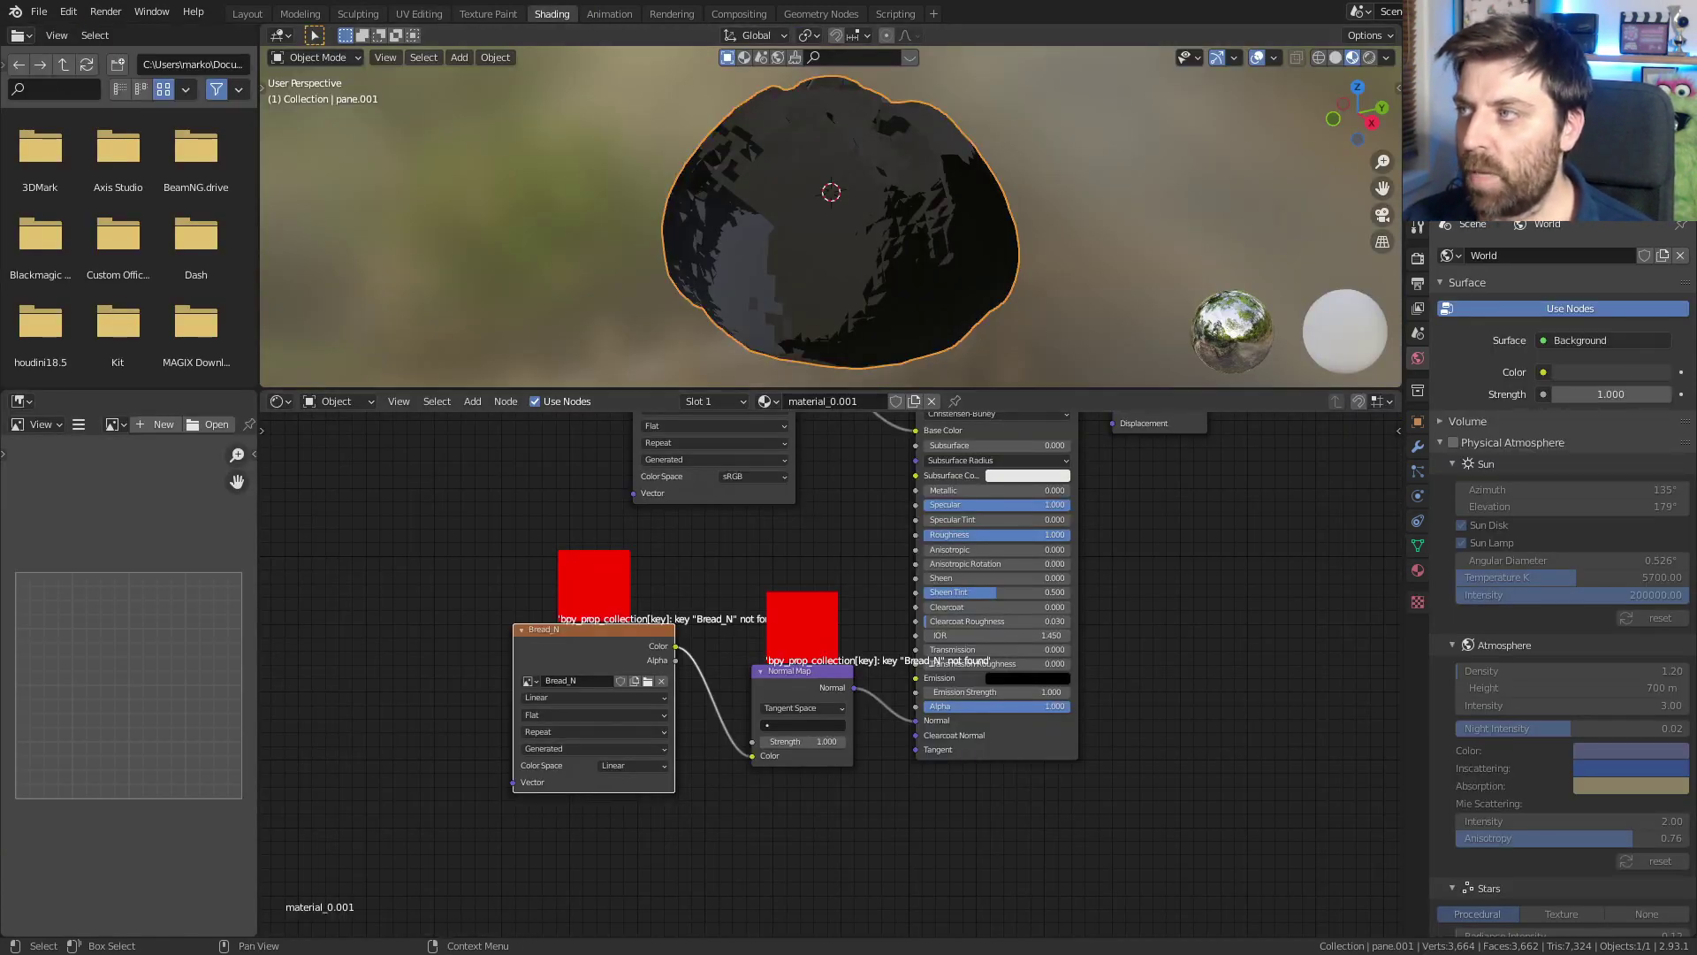
key(F3)
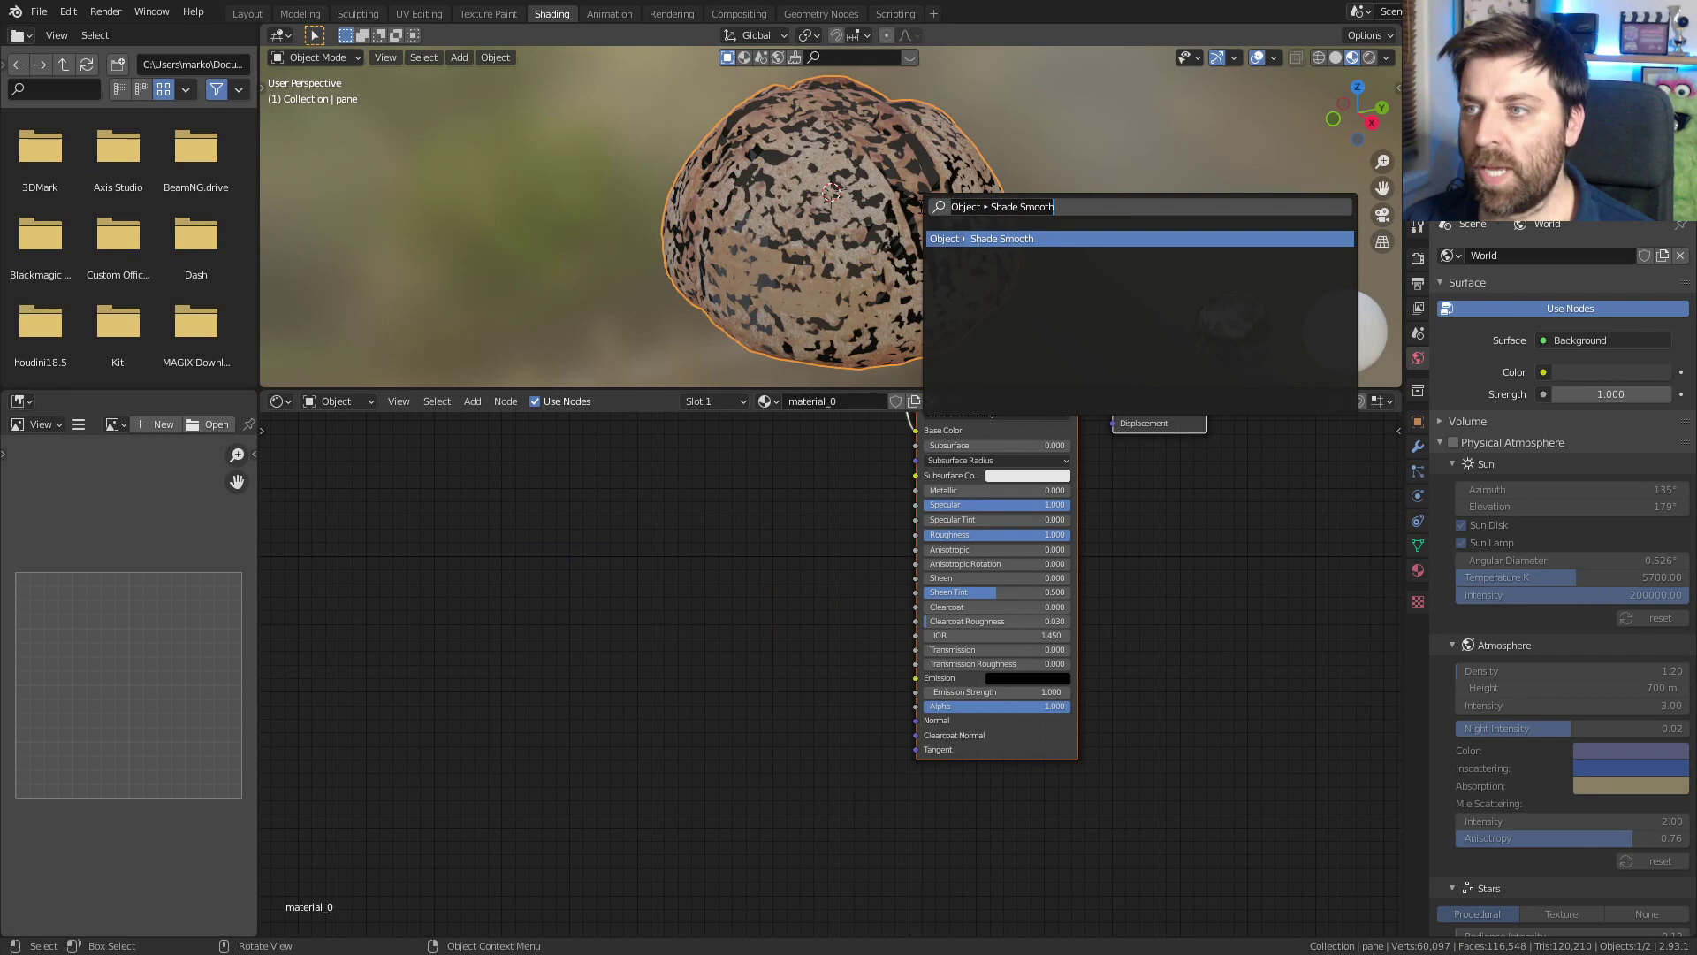
key(Escape)
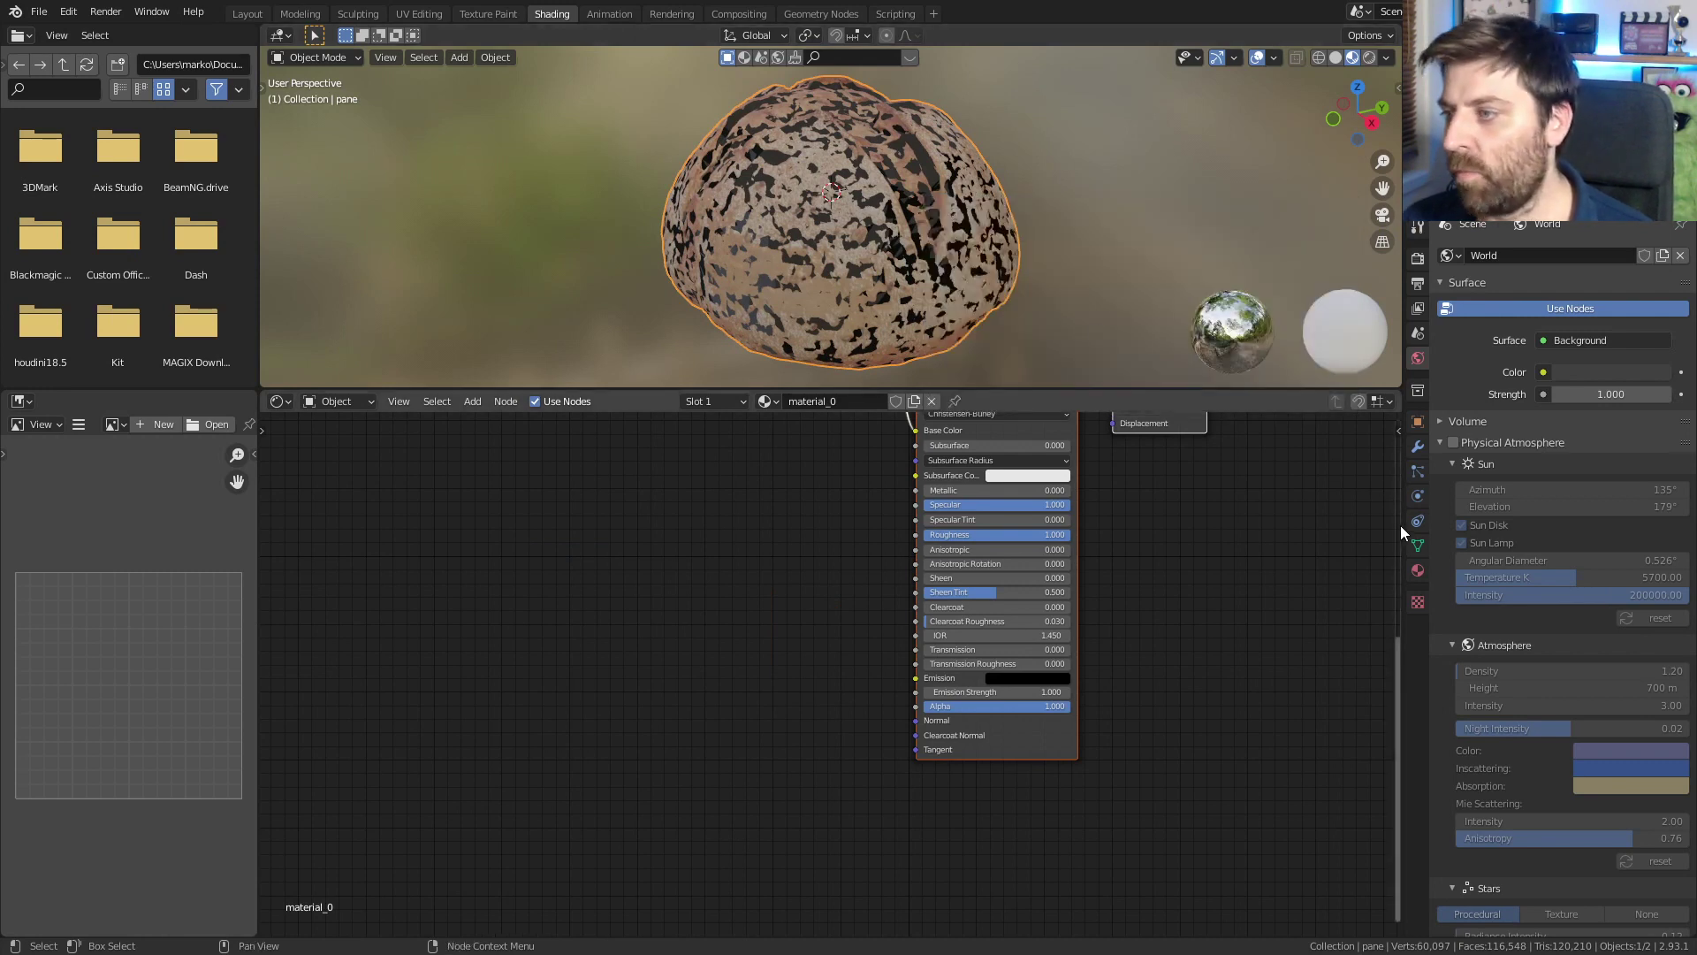
click(1417, 545)
click(1466, 559)
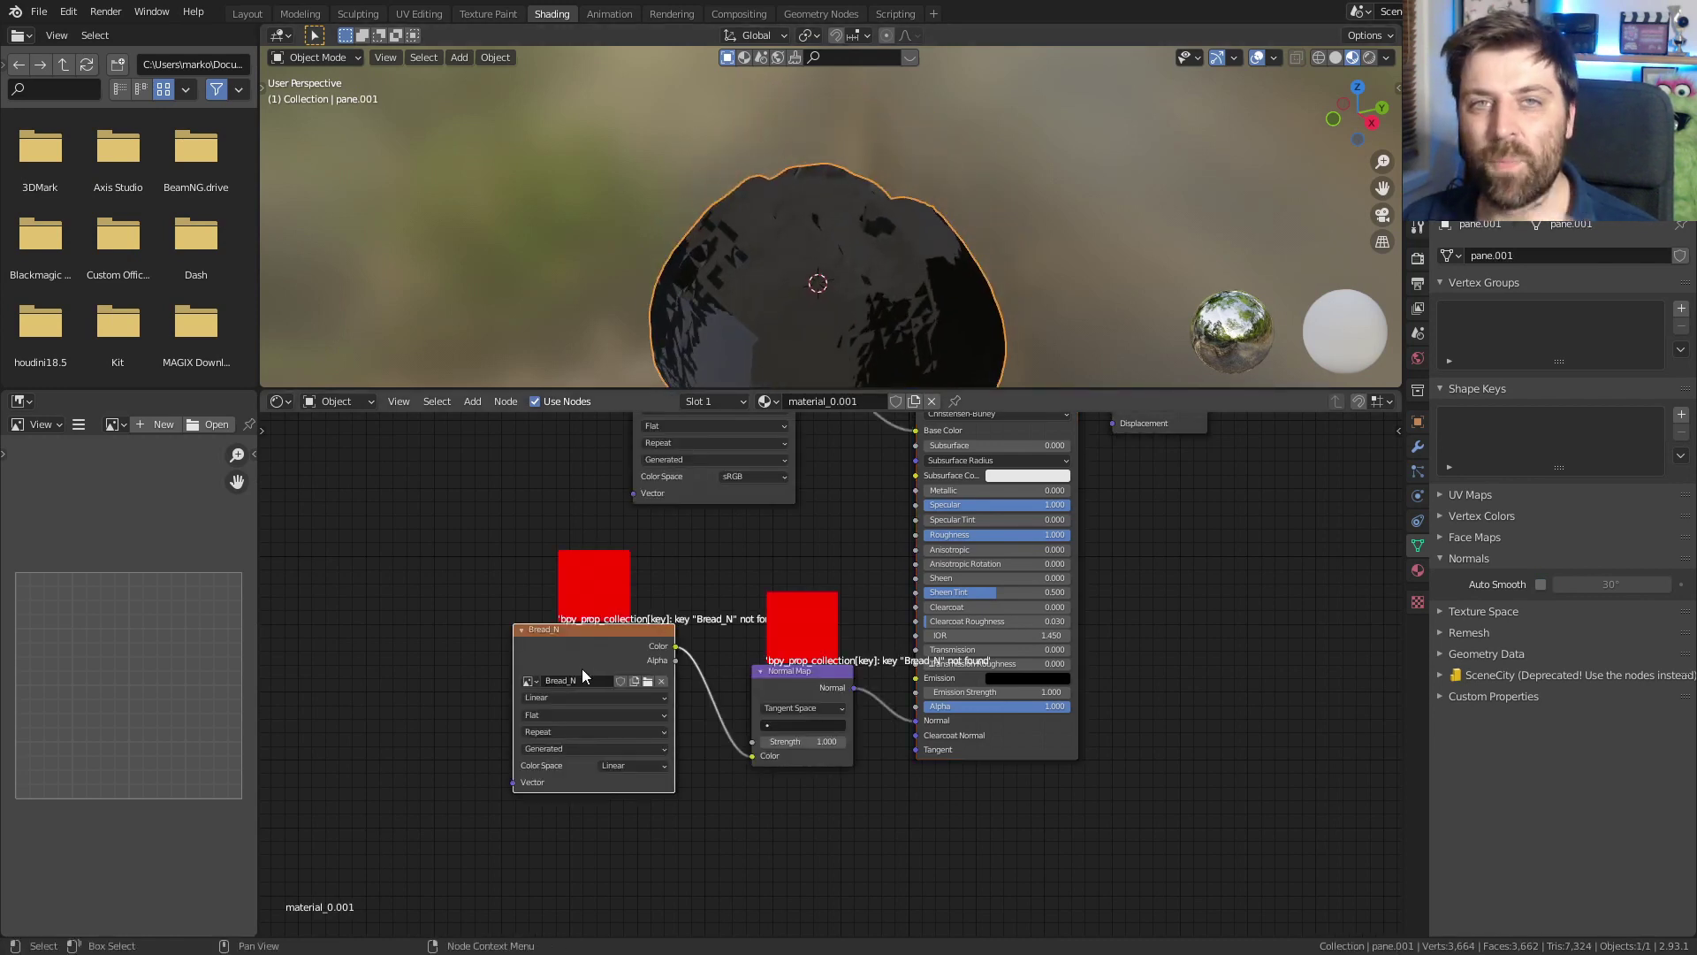
- Switch the render engine to Cycles and set the render samples to 10
click(1418, 258)
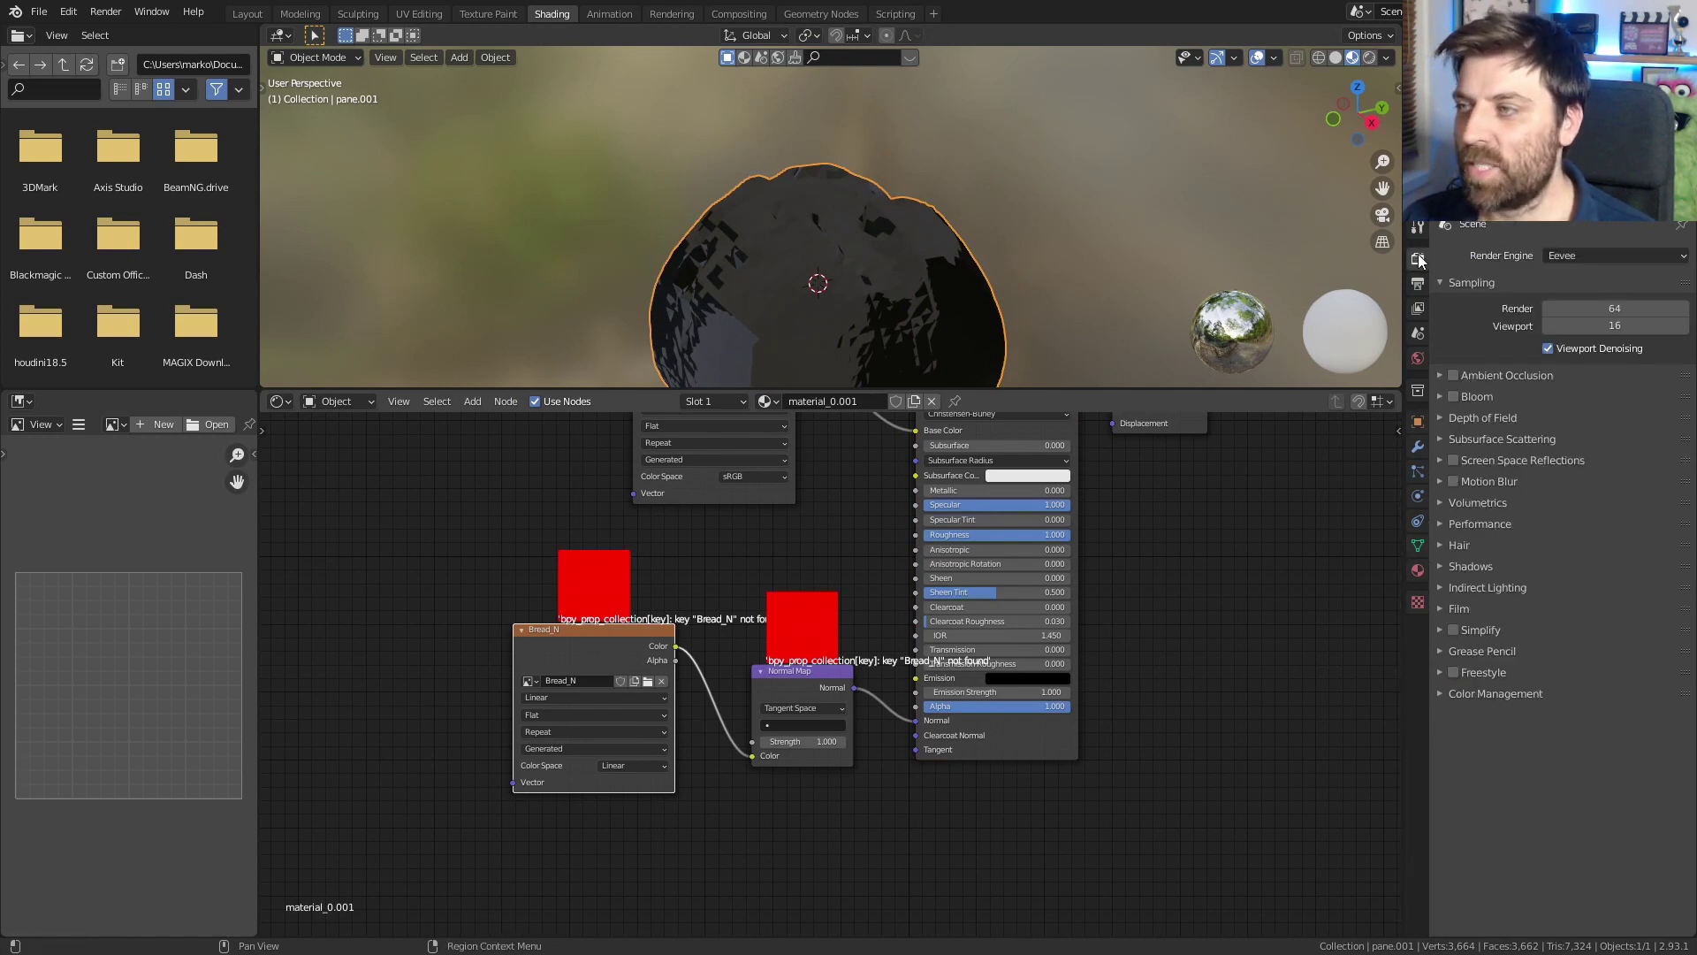
click(1607, 252)
click(1603, 309)
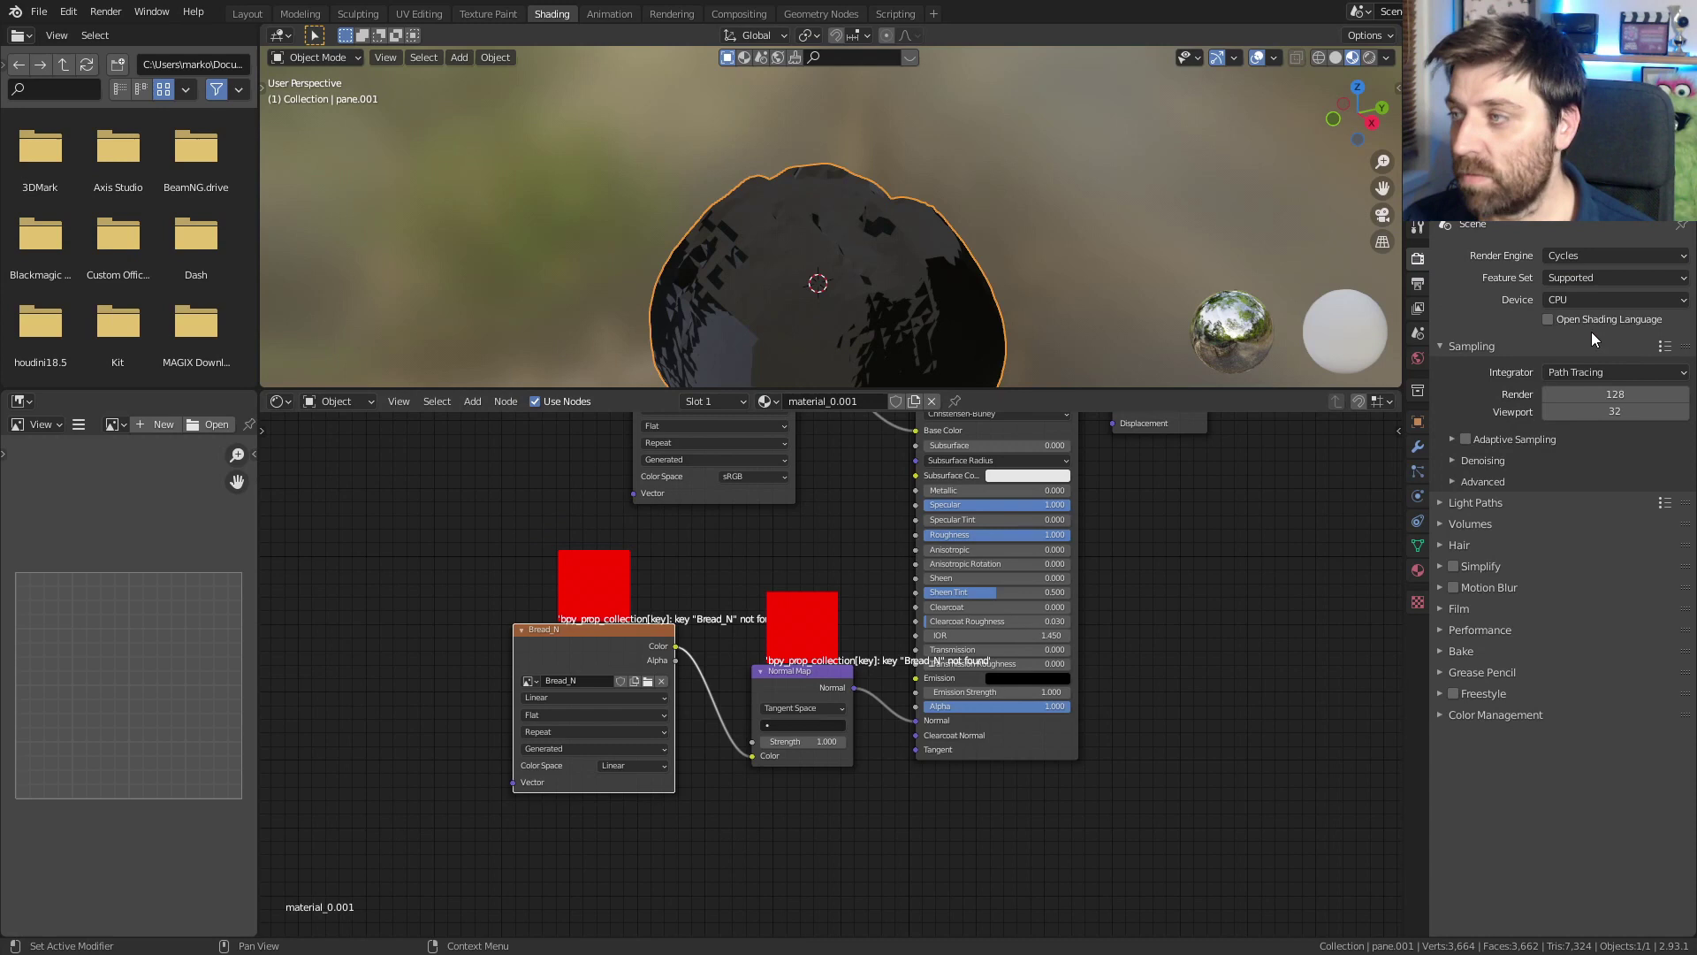
click(1576, 395)
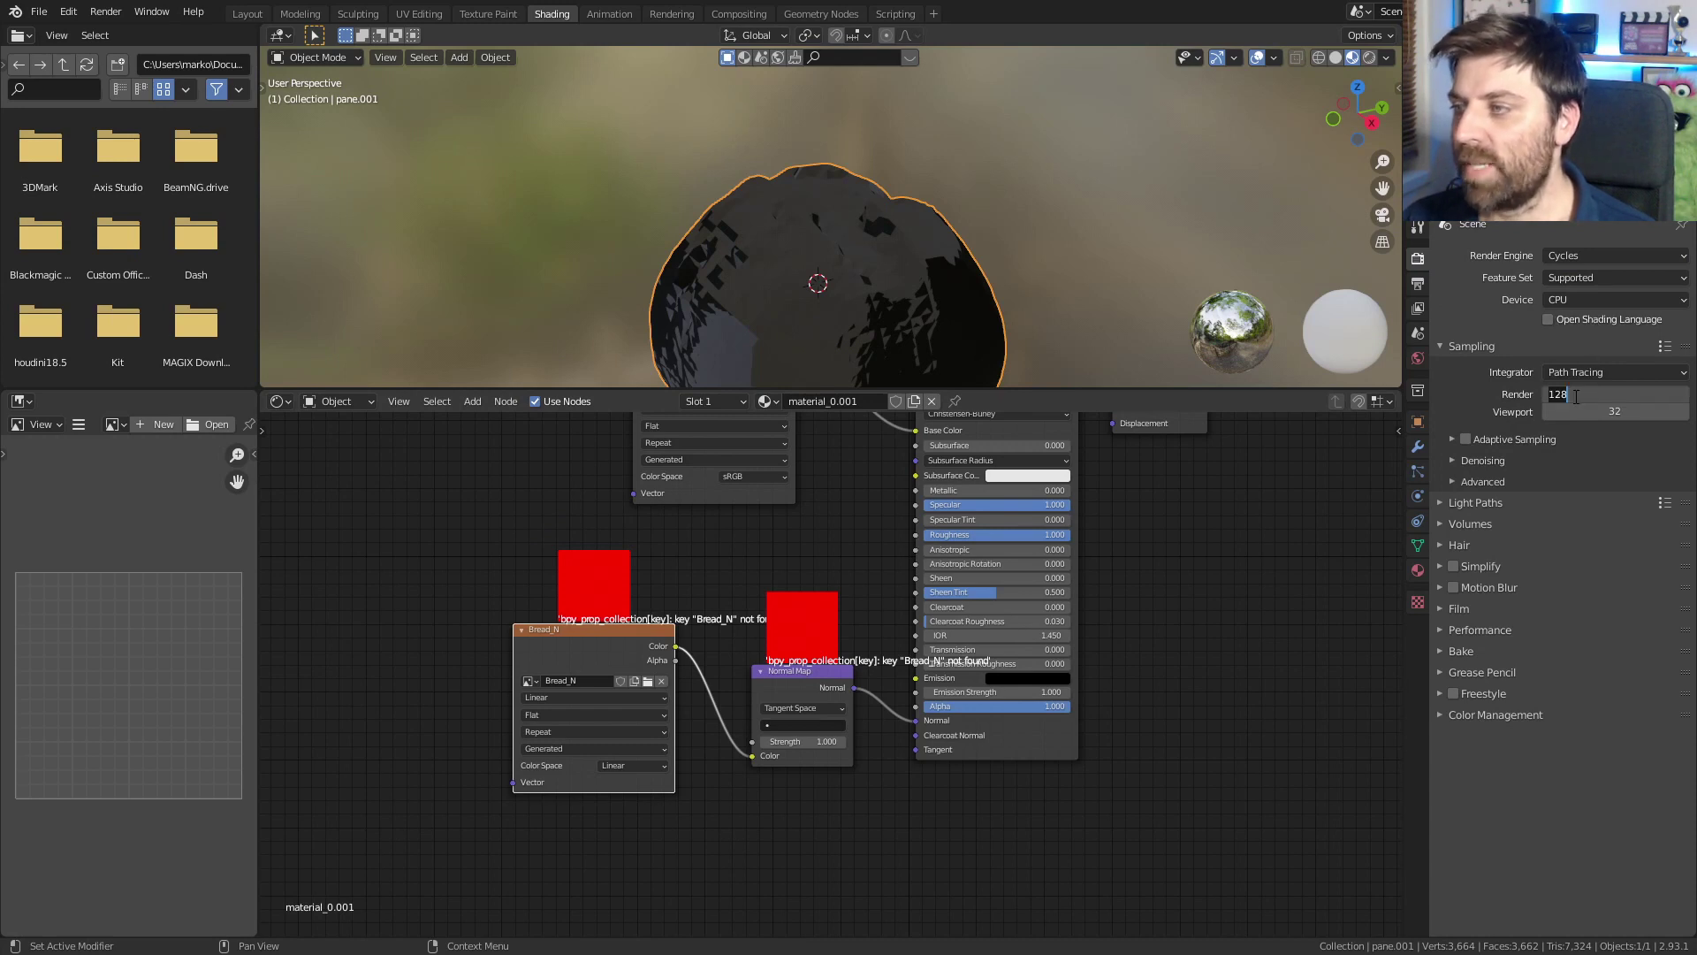
text(10)
key(Return)
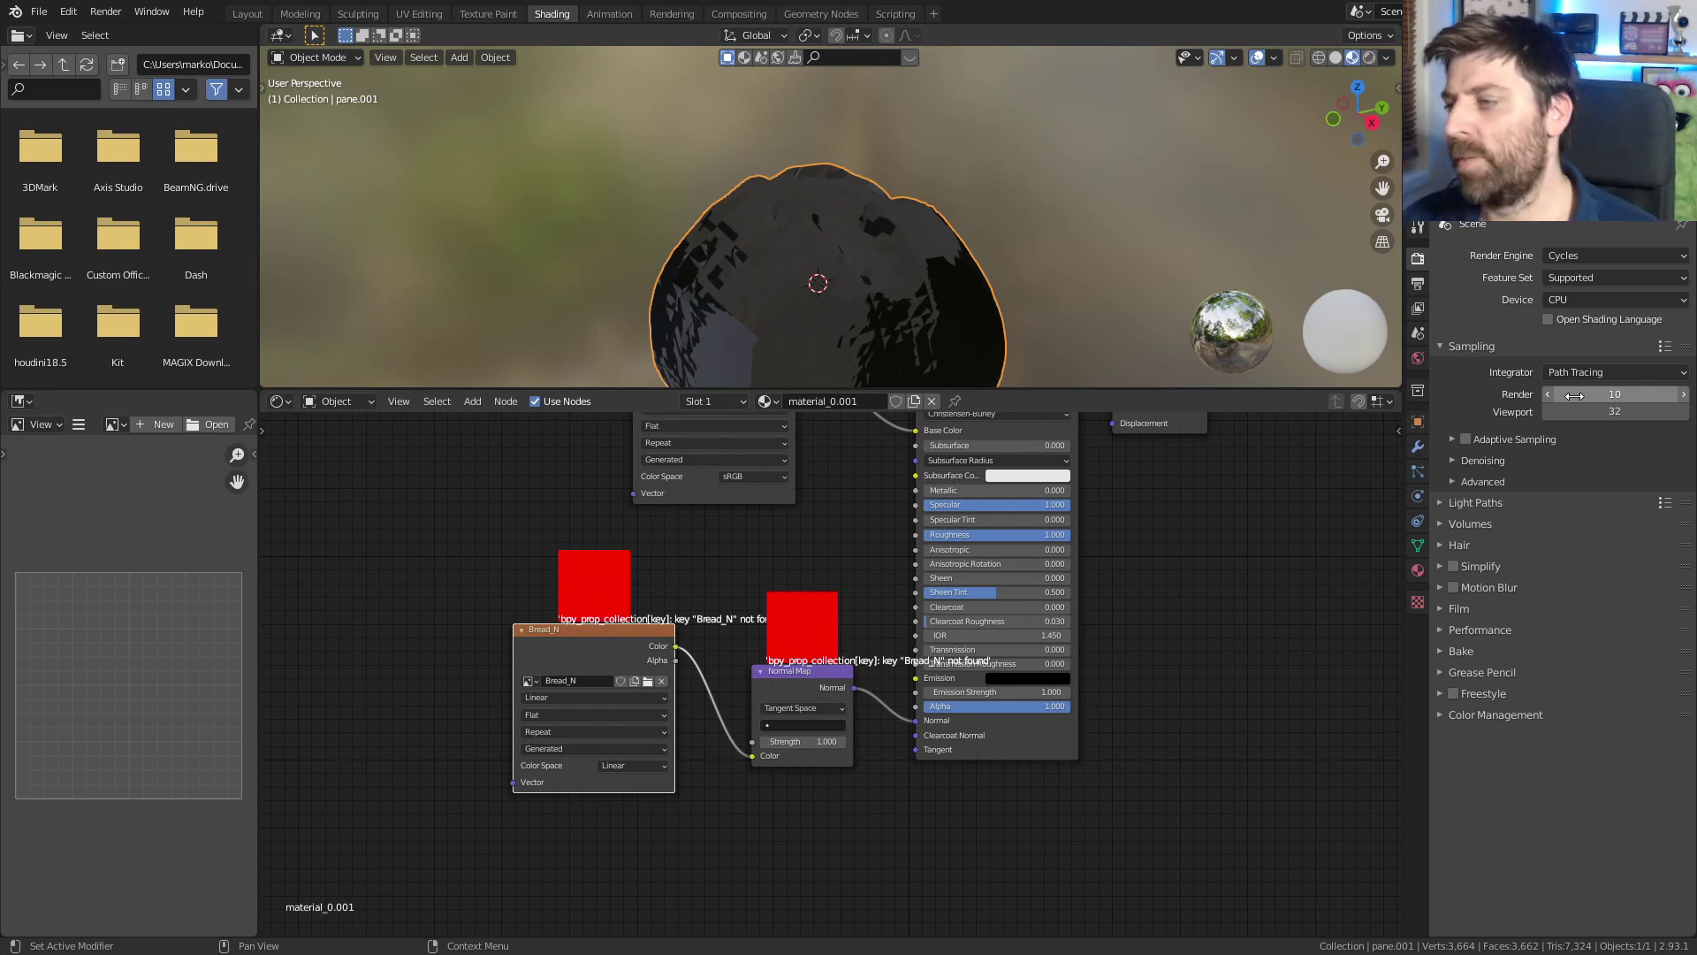
- Set the Cycles render tile size to 512 × 512 px
click(1440, 629)
click(1607, 752)
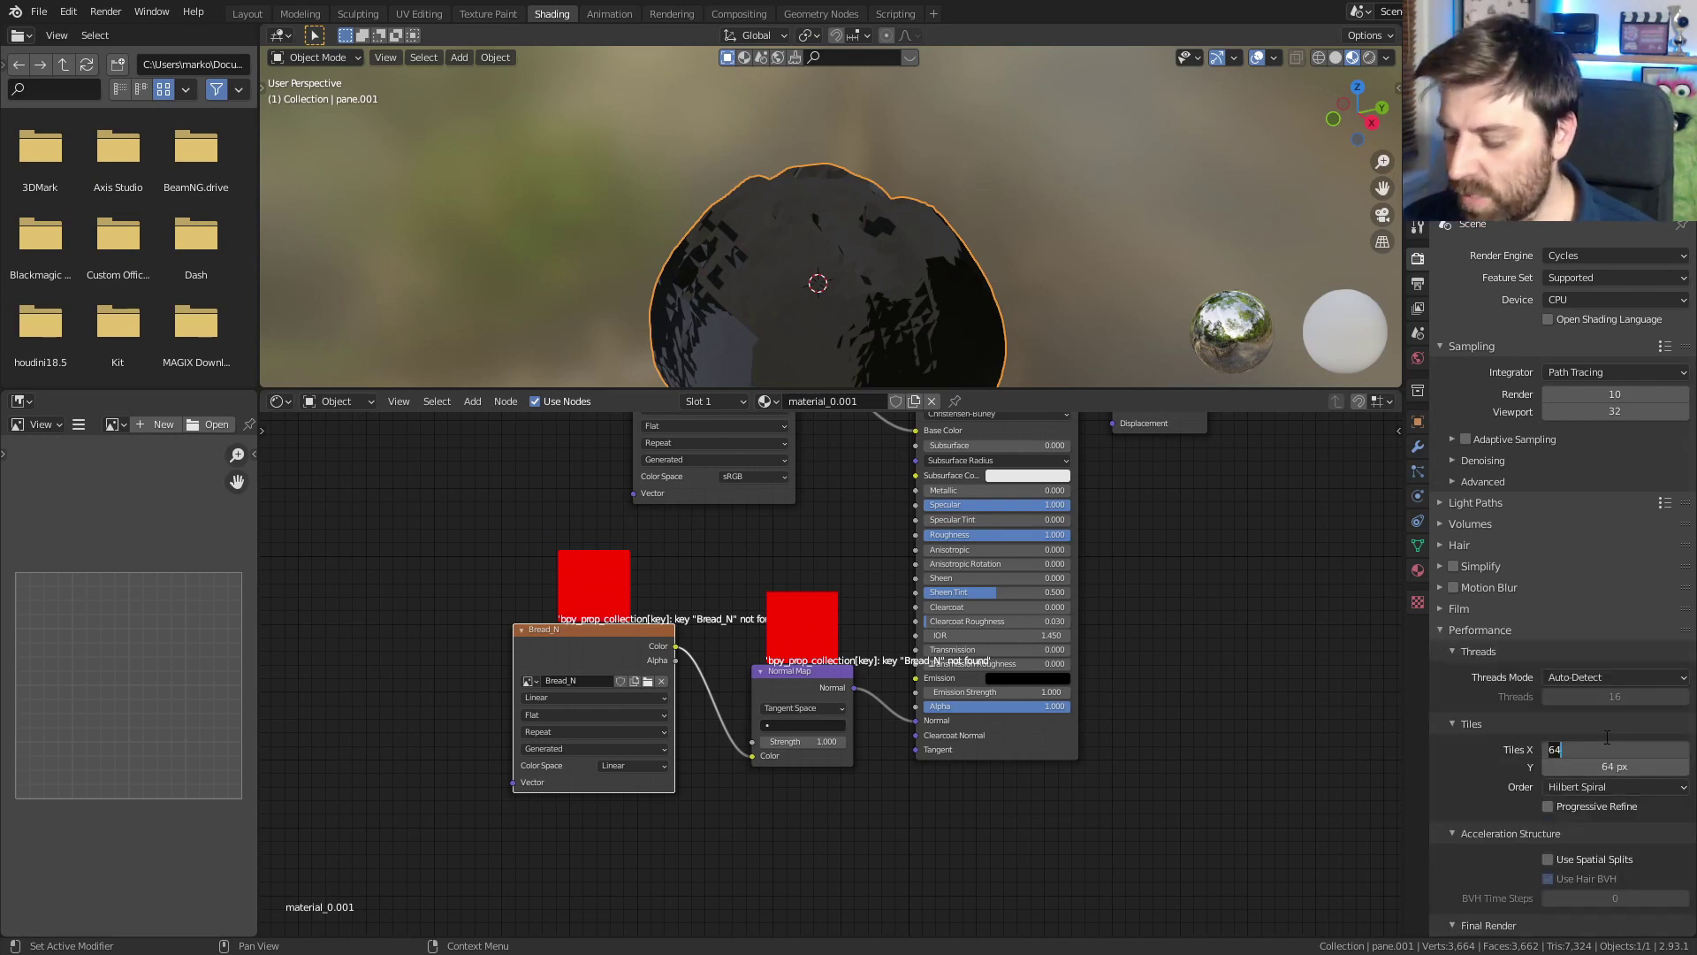
text(512)
key(Tab)
text(512)
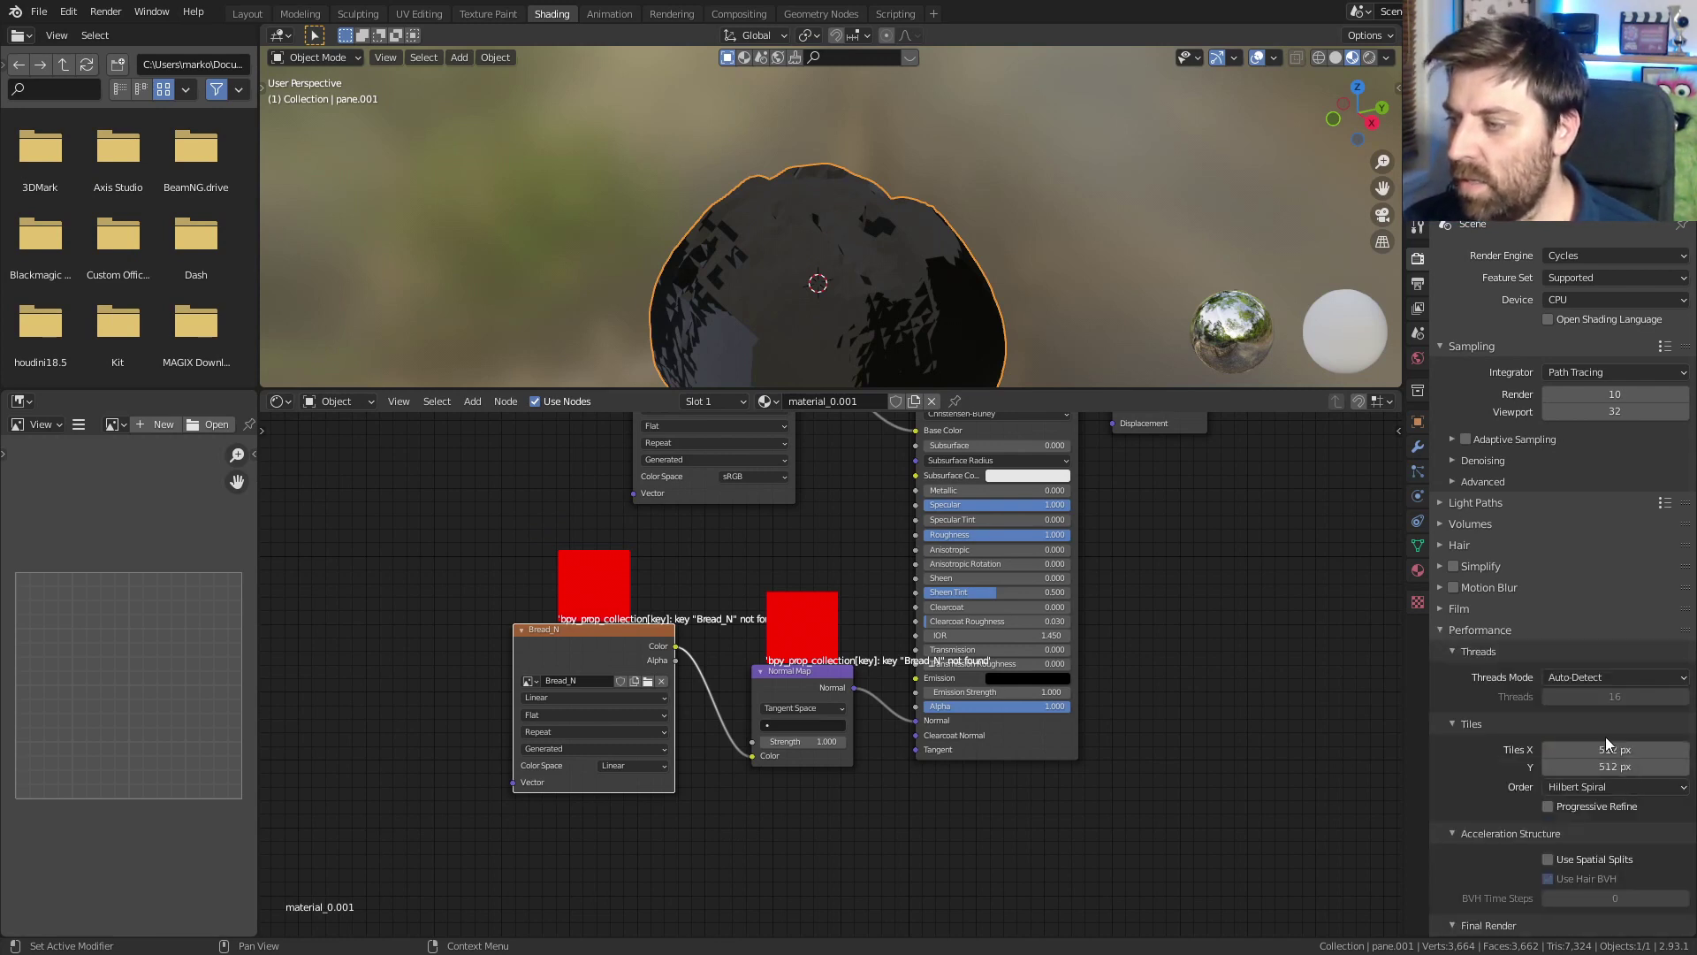
click(1437, 633)
- Enable Bake from Multires and bake the normals into the Bread_N image
click(1439, 648)
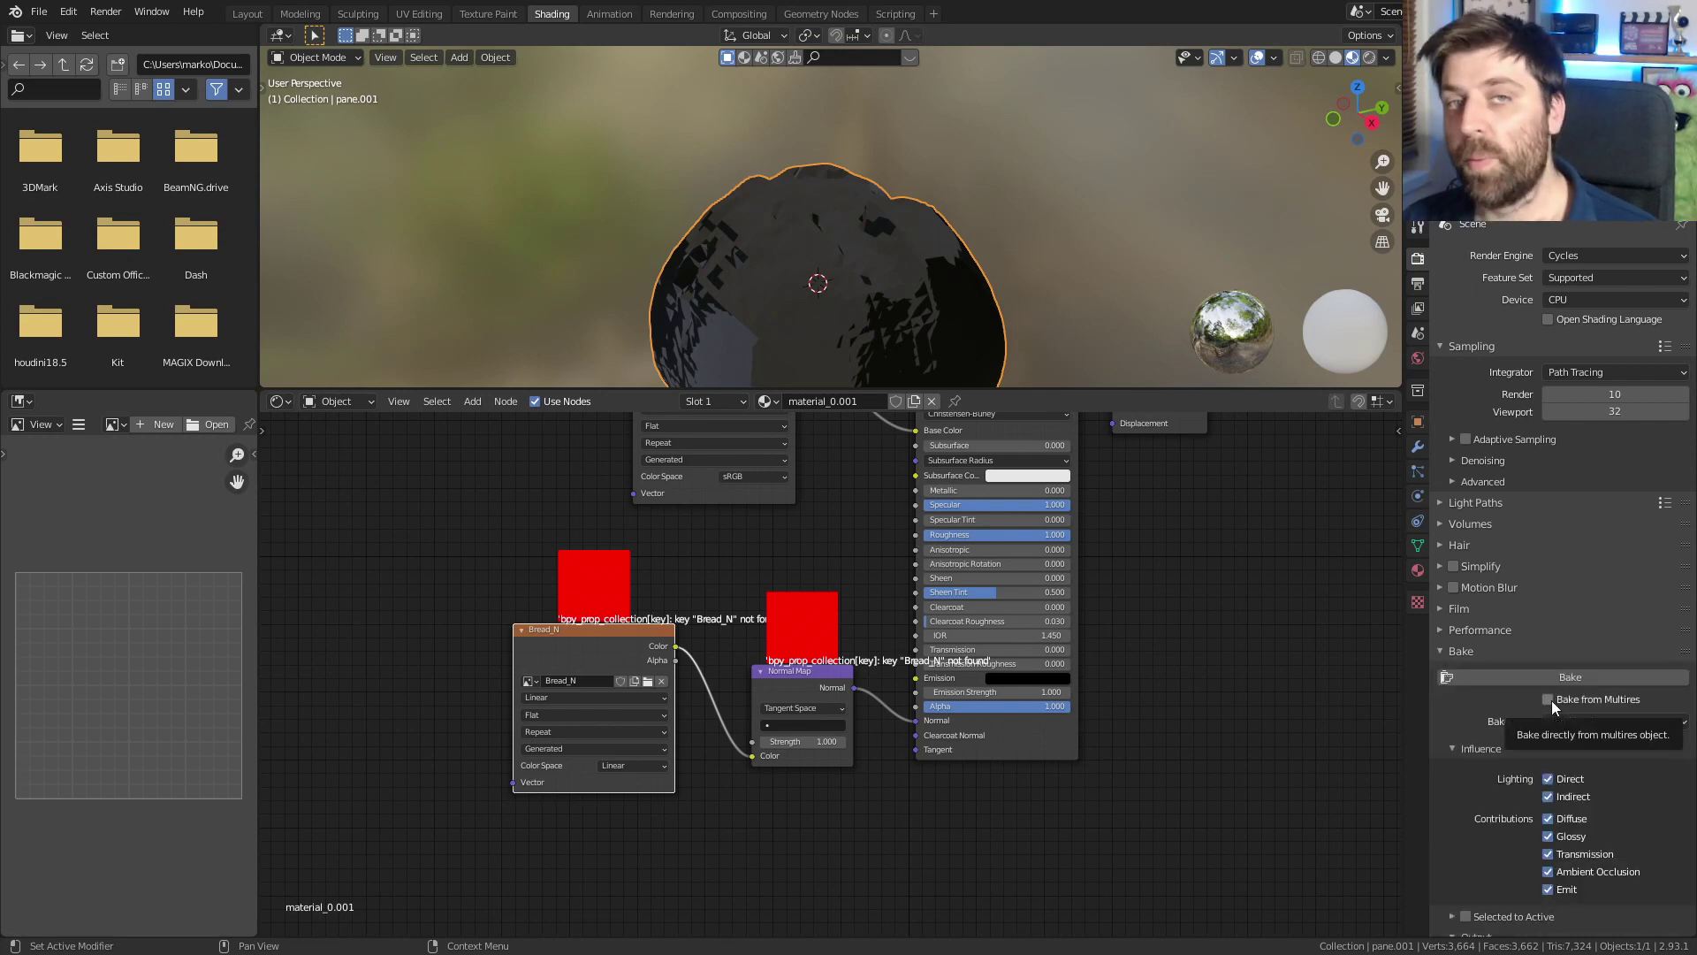
click(1549, 699)
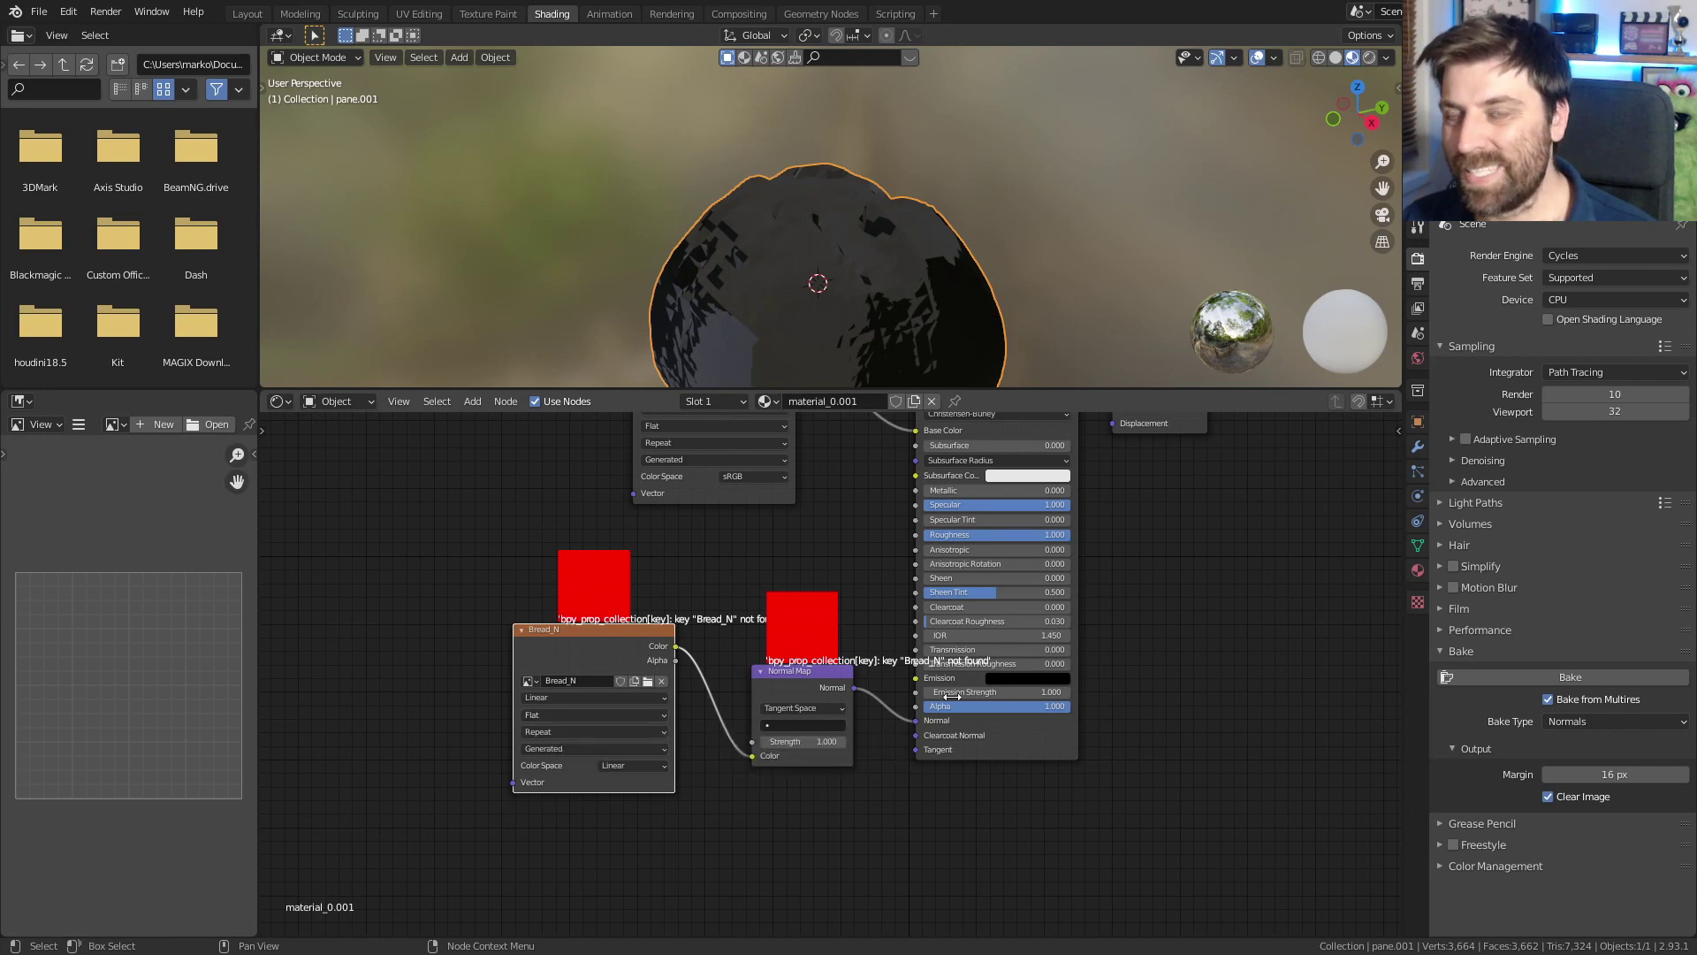
click(1557, 677)
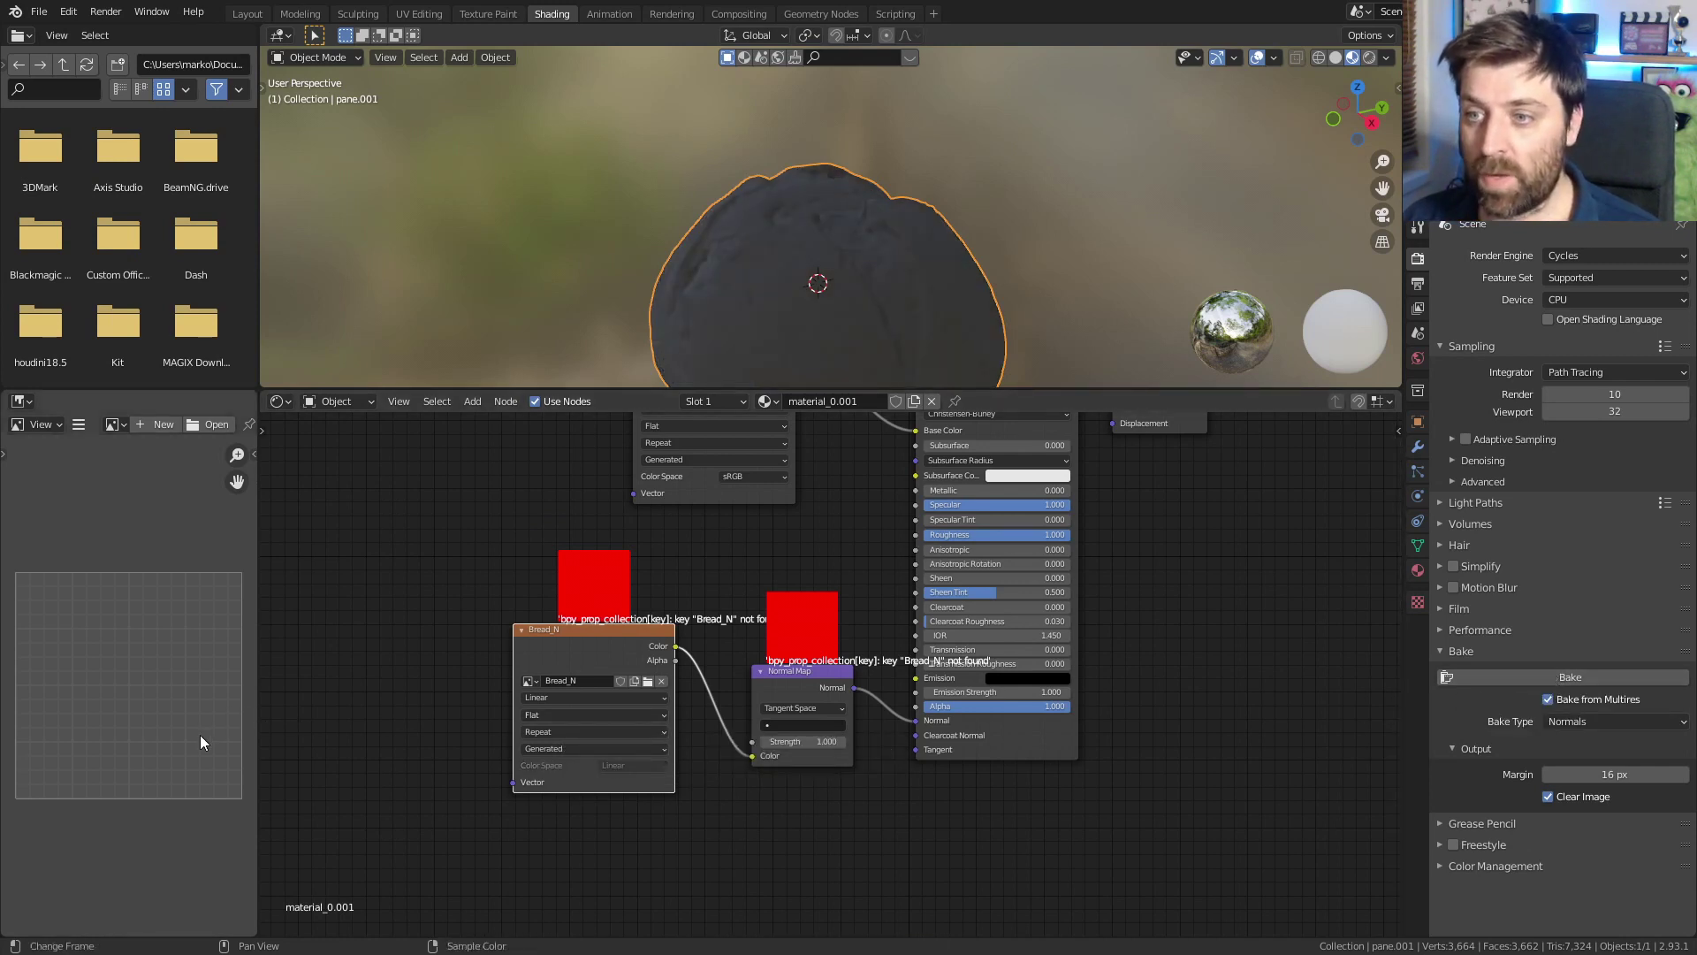
- Display the baked Bread_N image and examine the normal detail on the low-poly bread
click(117, 423)
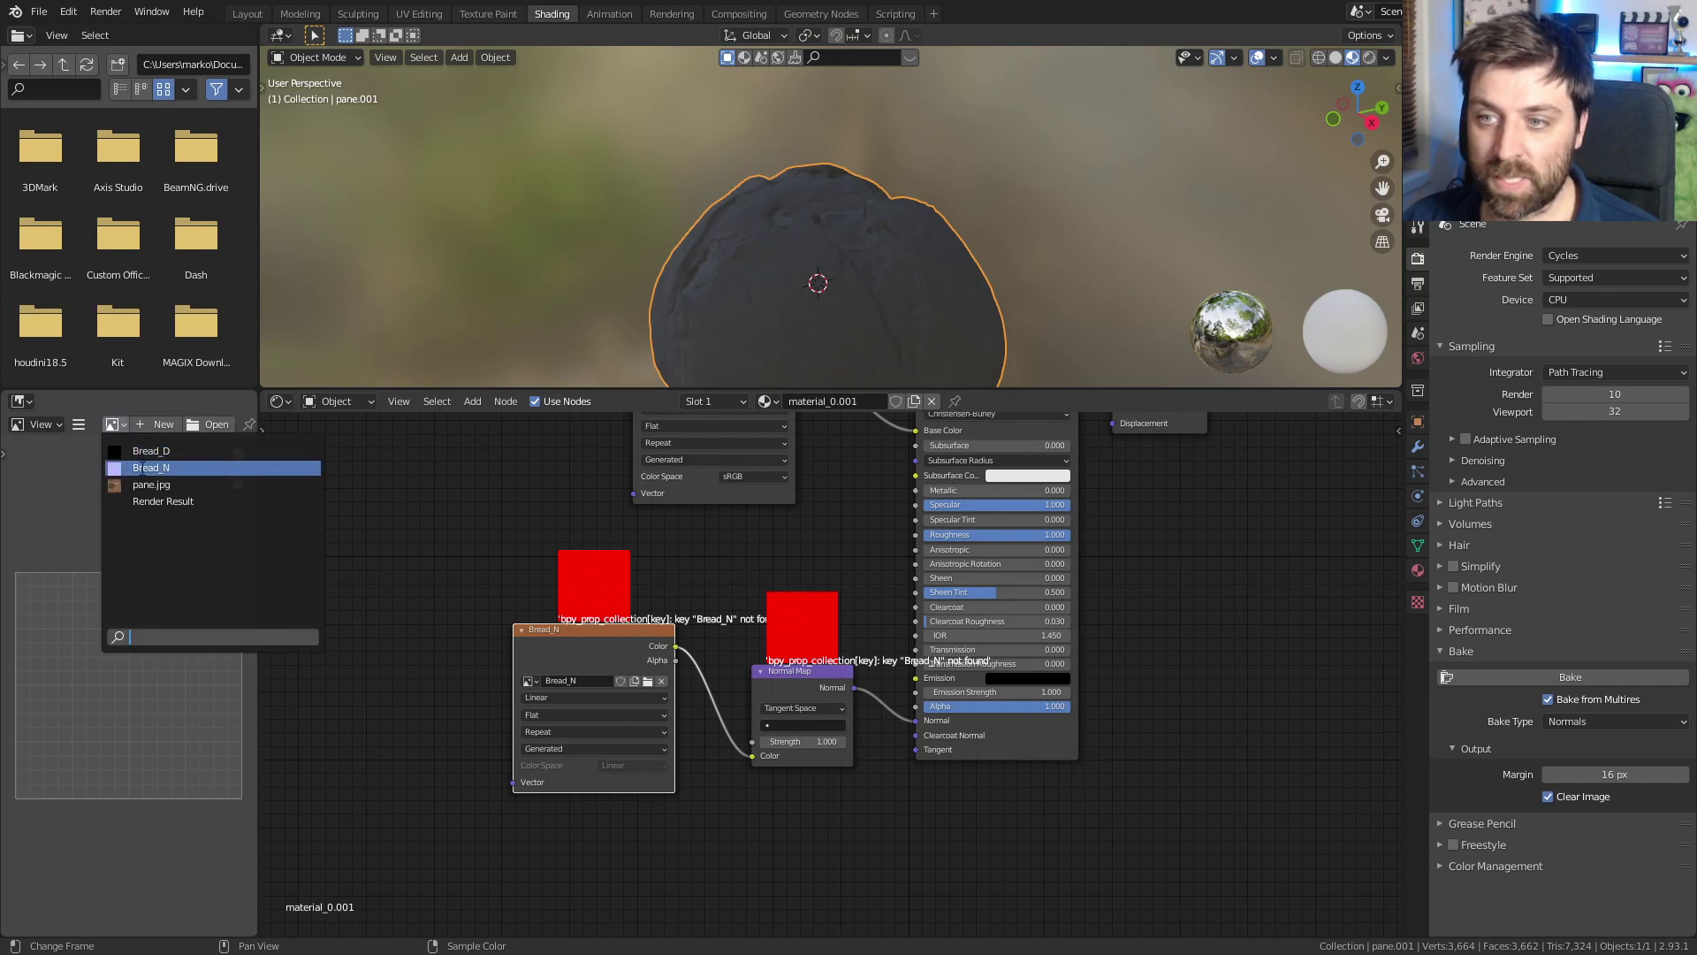
click(146, 470)
scroll(120, 760, down, 3)
middle_drag(129, 760, 26, 703)
scroll(133, 841, up, 3)
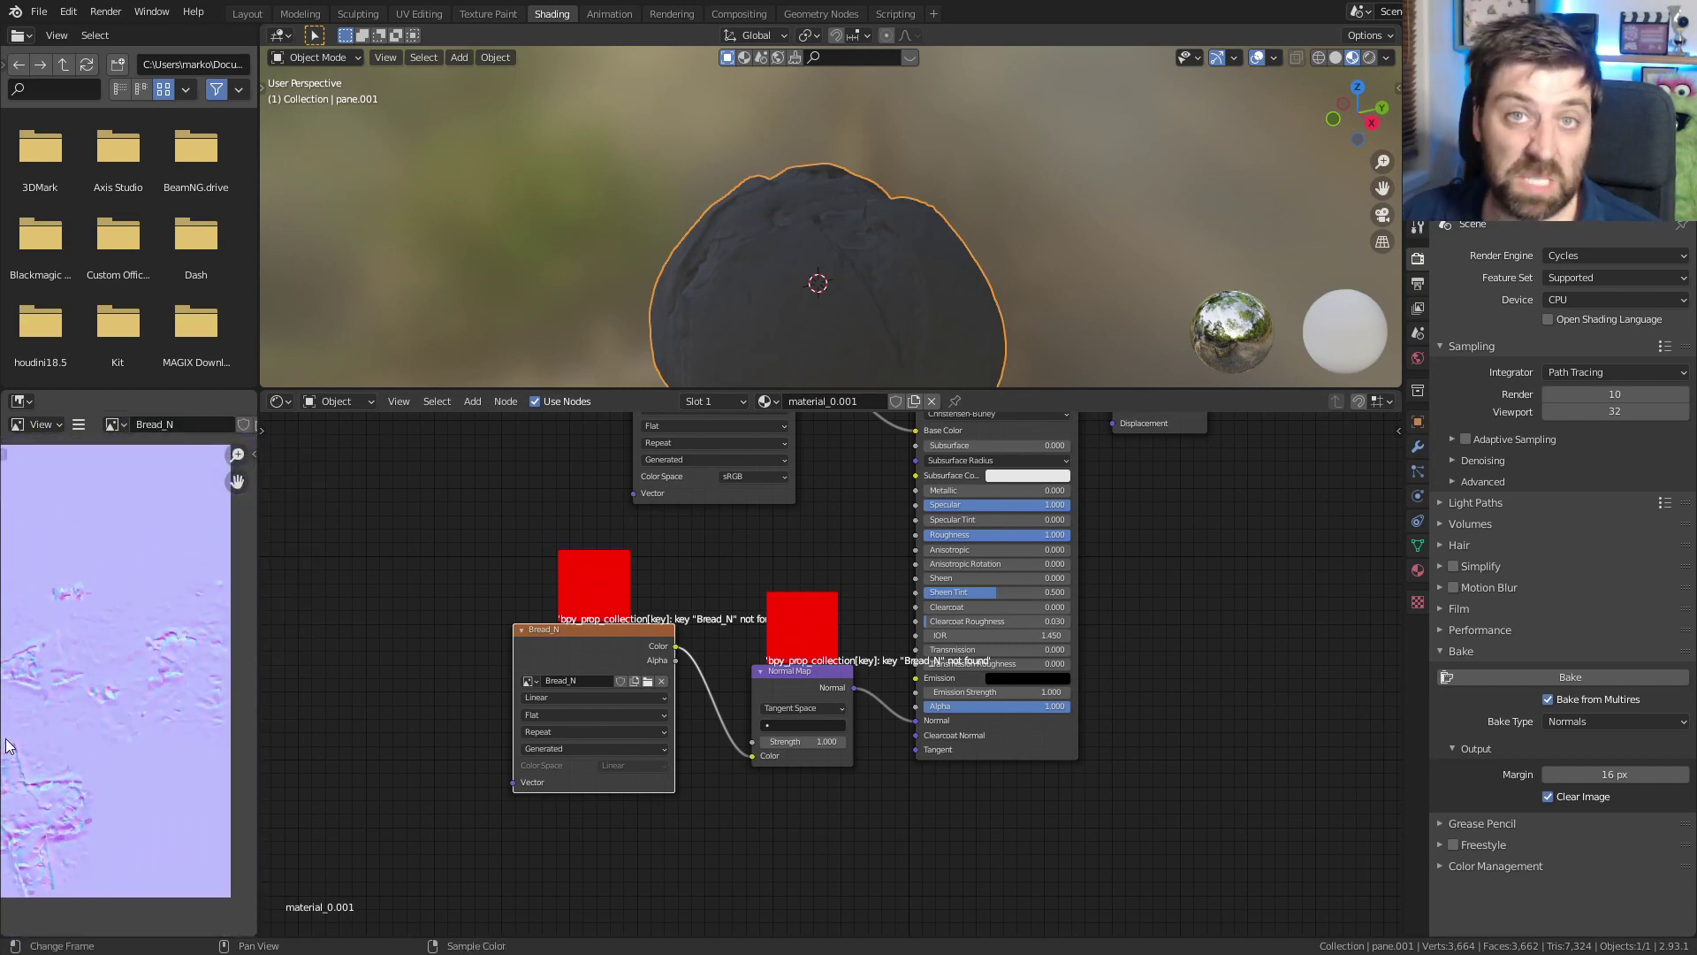
scroll(793, 288, up, 3)
middle_drag(793, 288, 1000, 214)
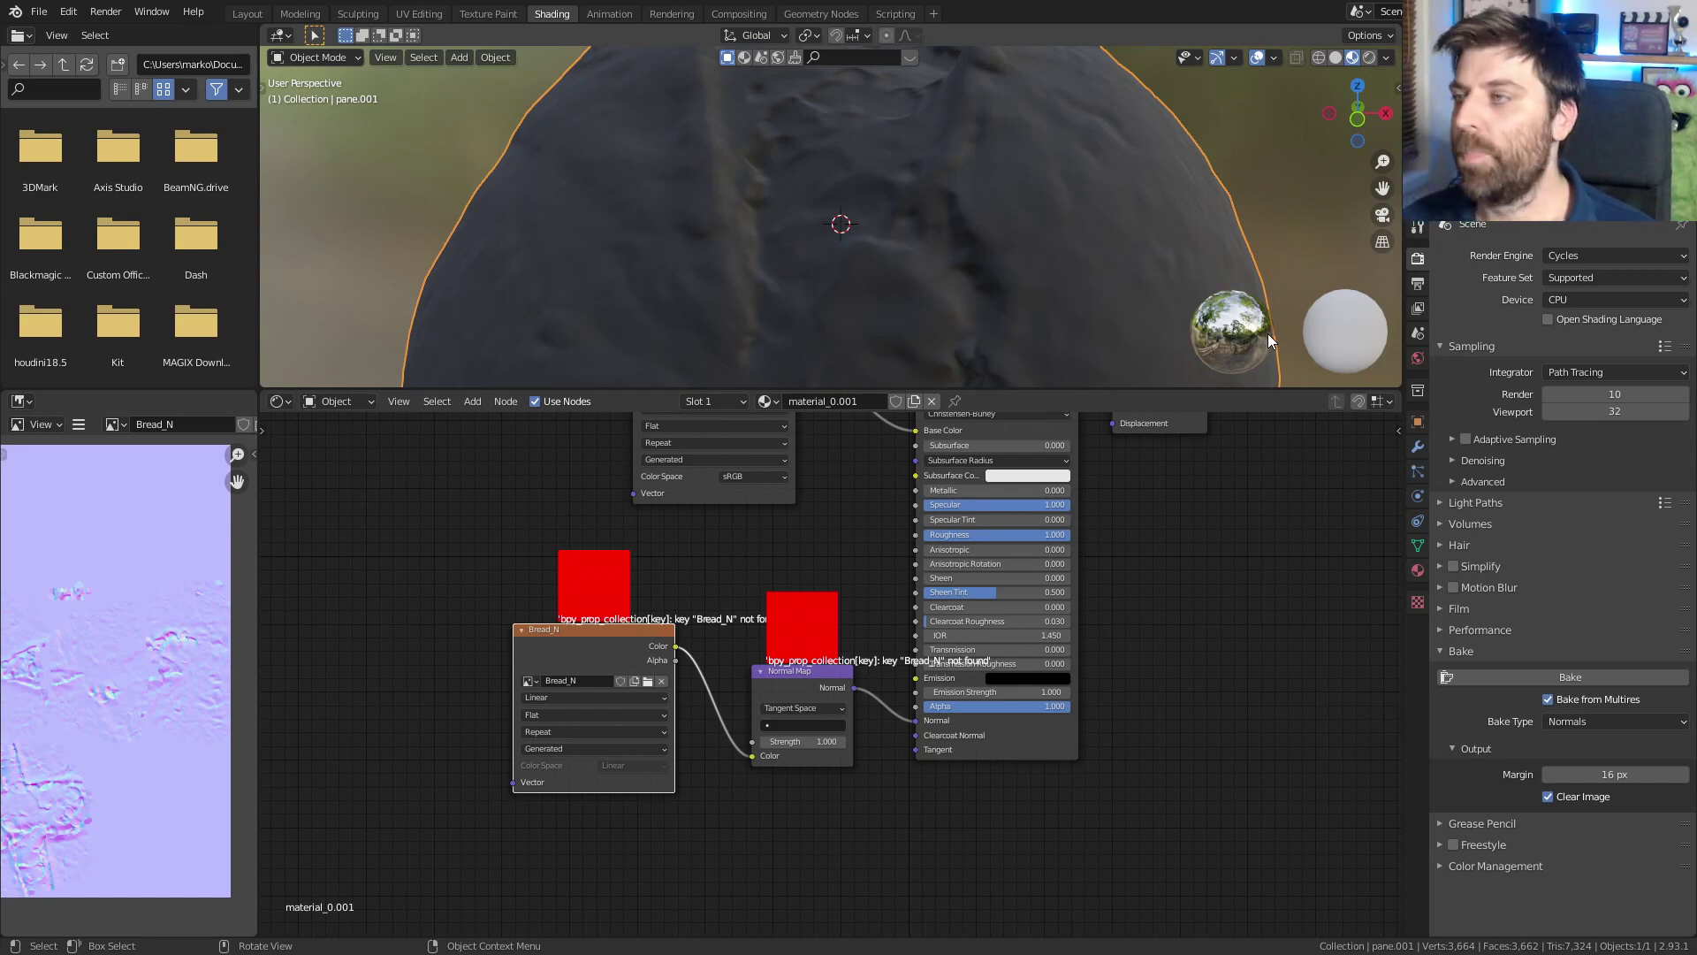
- Unhide the original bread object pane and select it together with pane.001, keeping pane.001 active
click(1547, 294)
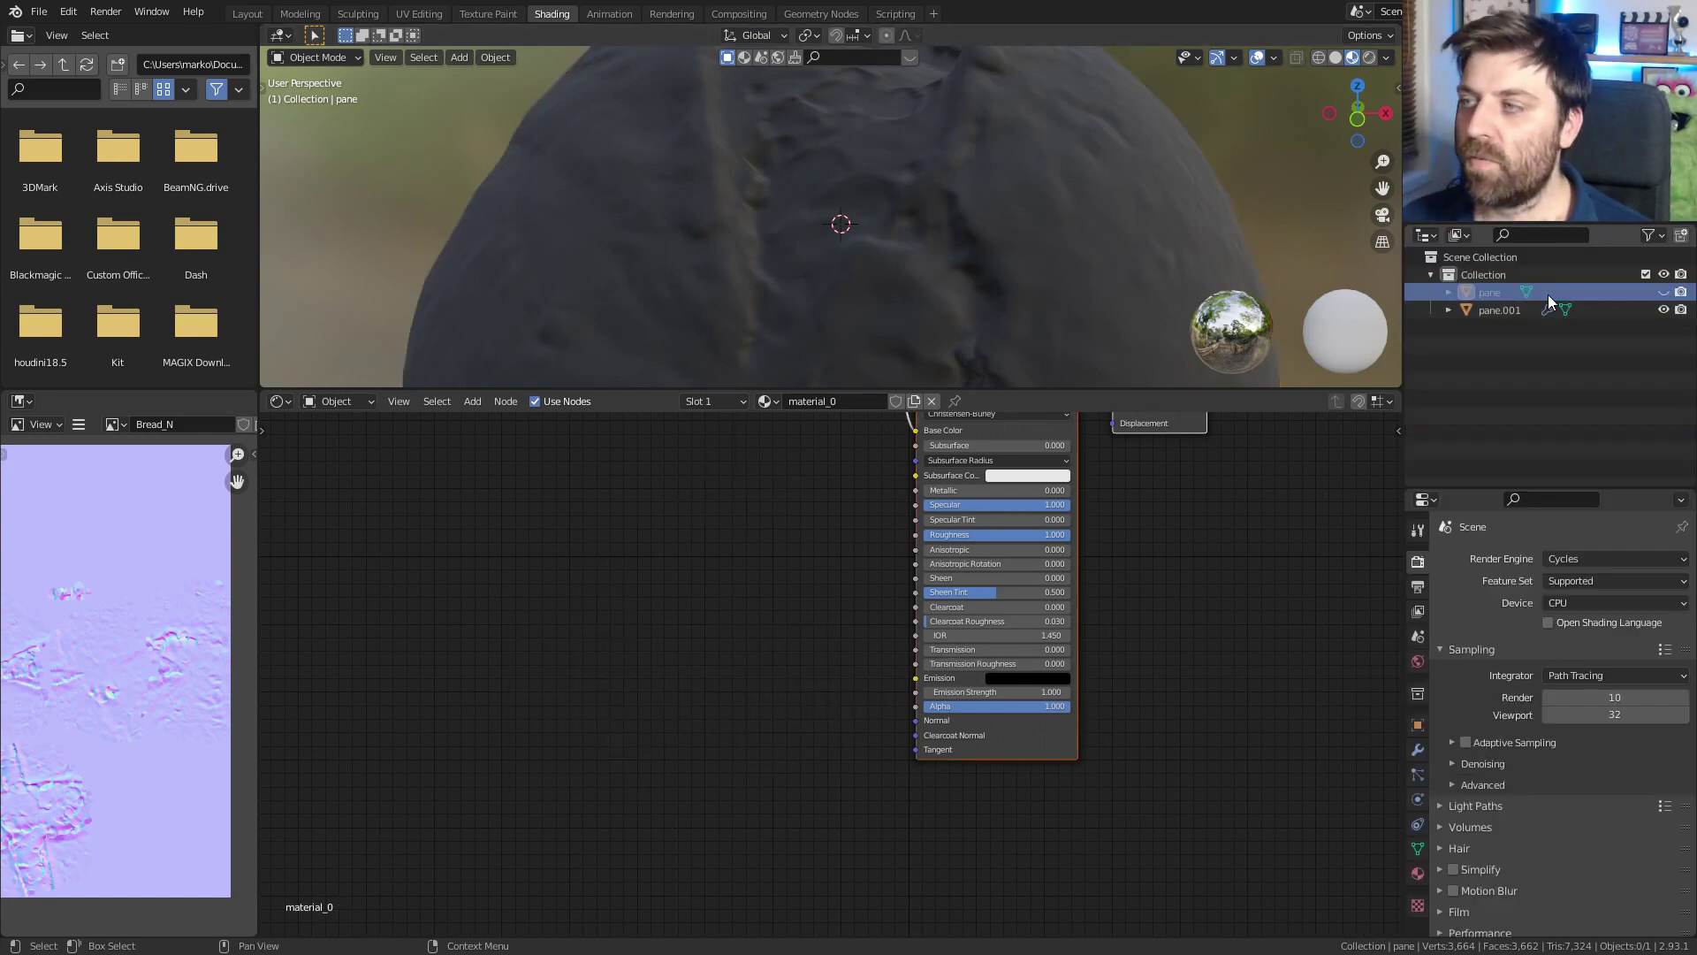
click(1663, 291)
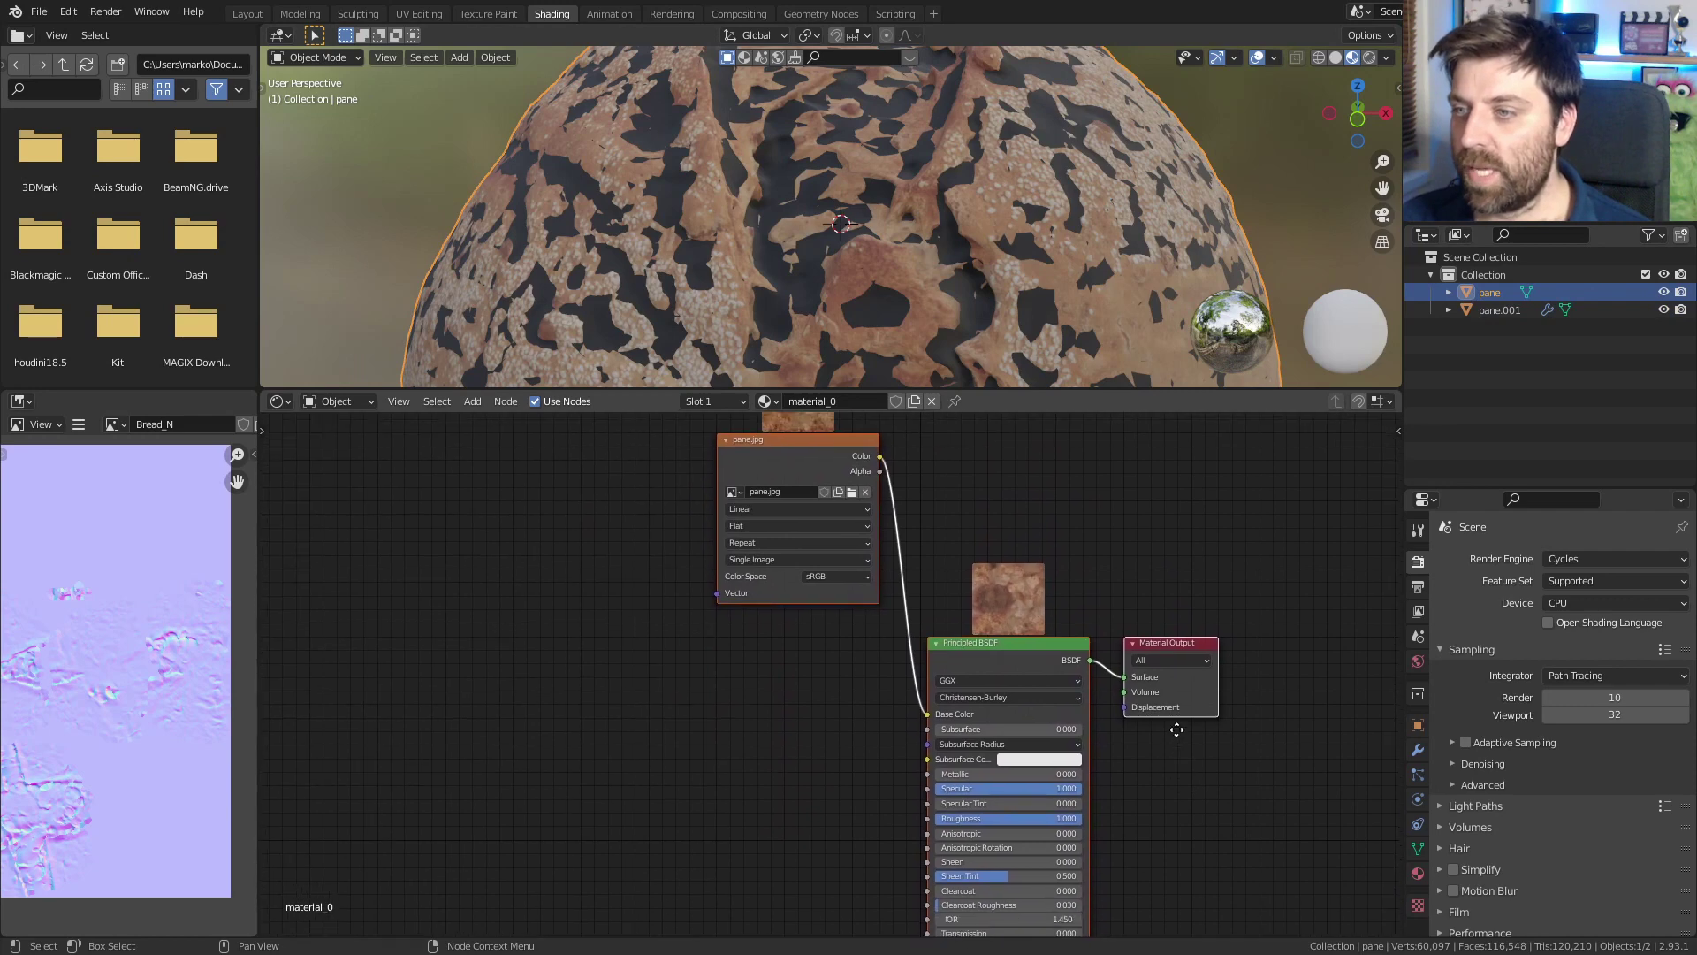
shift+click(1102, 299)
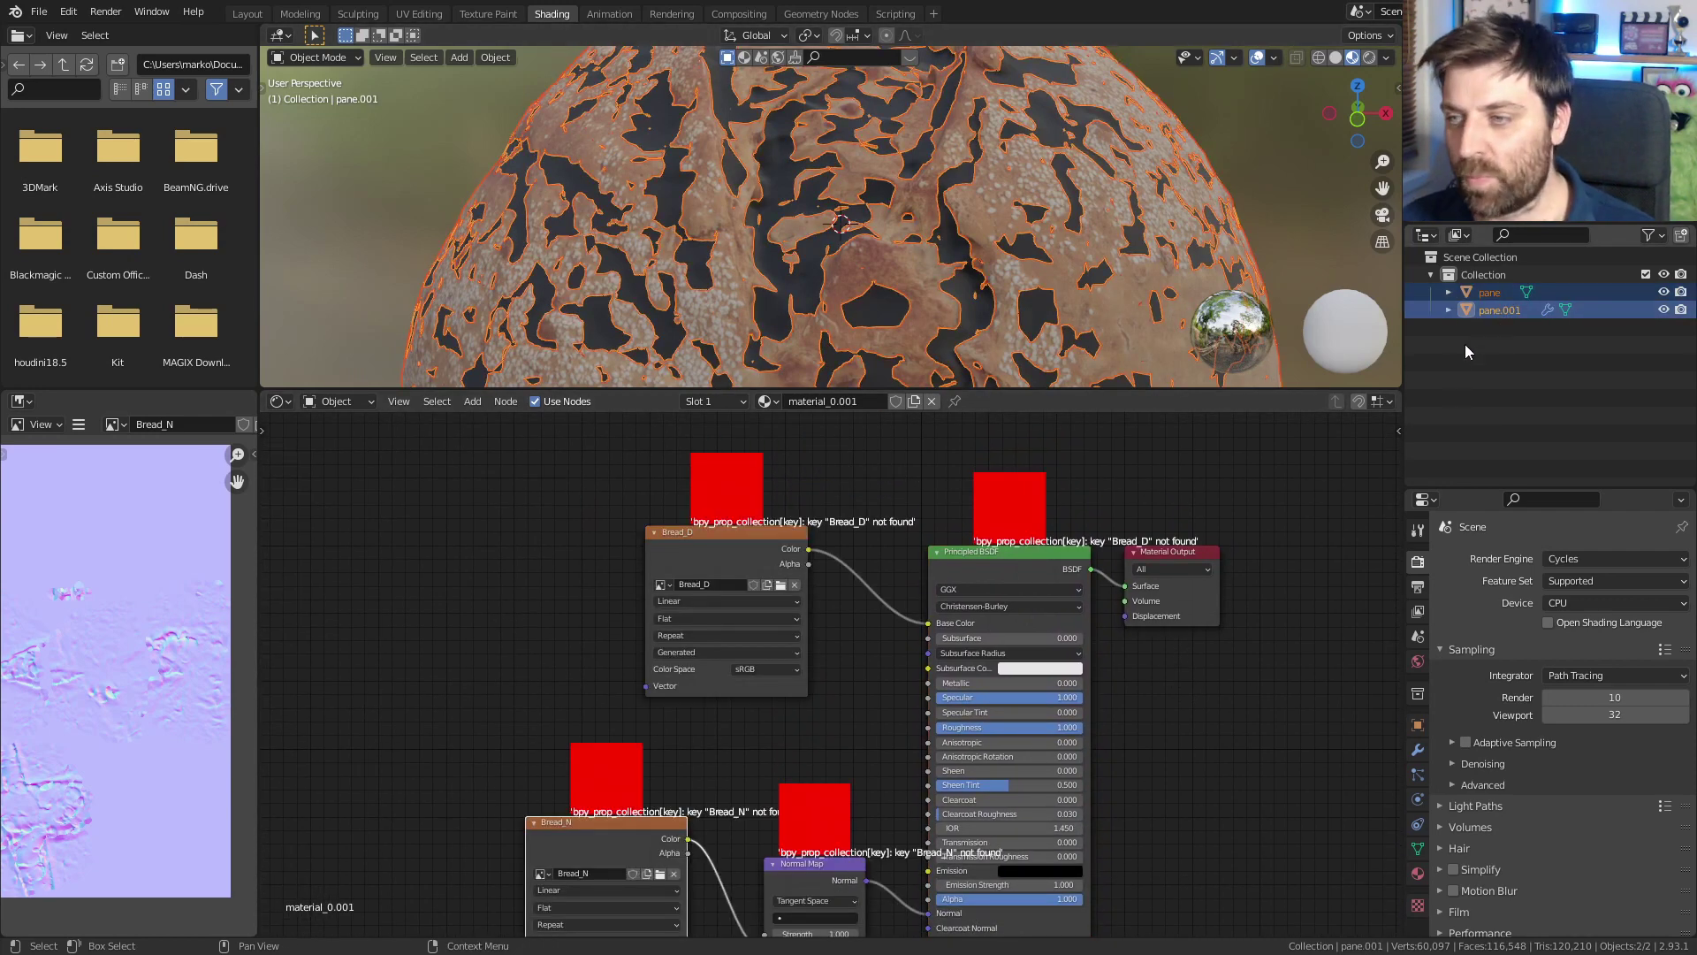
- Make the Bread_D texture node the bake target, turn off Bake from Multires and set the bake type to Diffuse
click(708, 543)
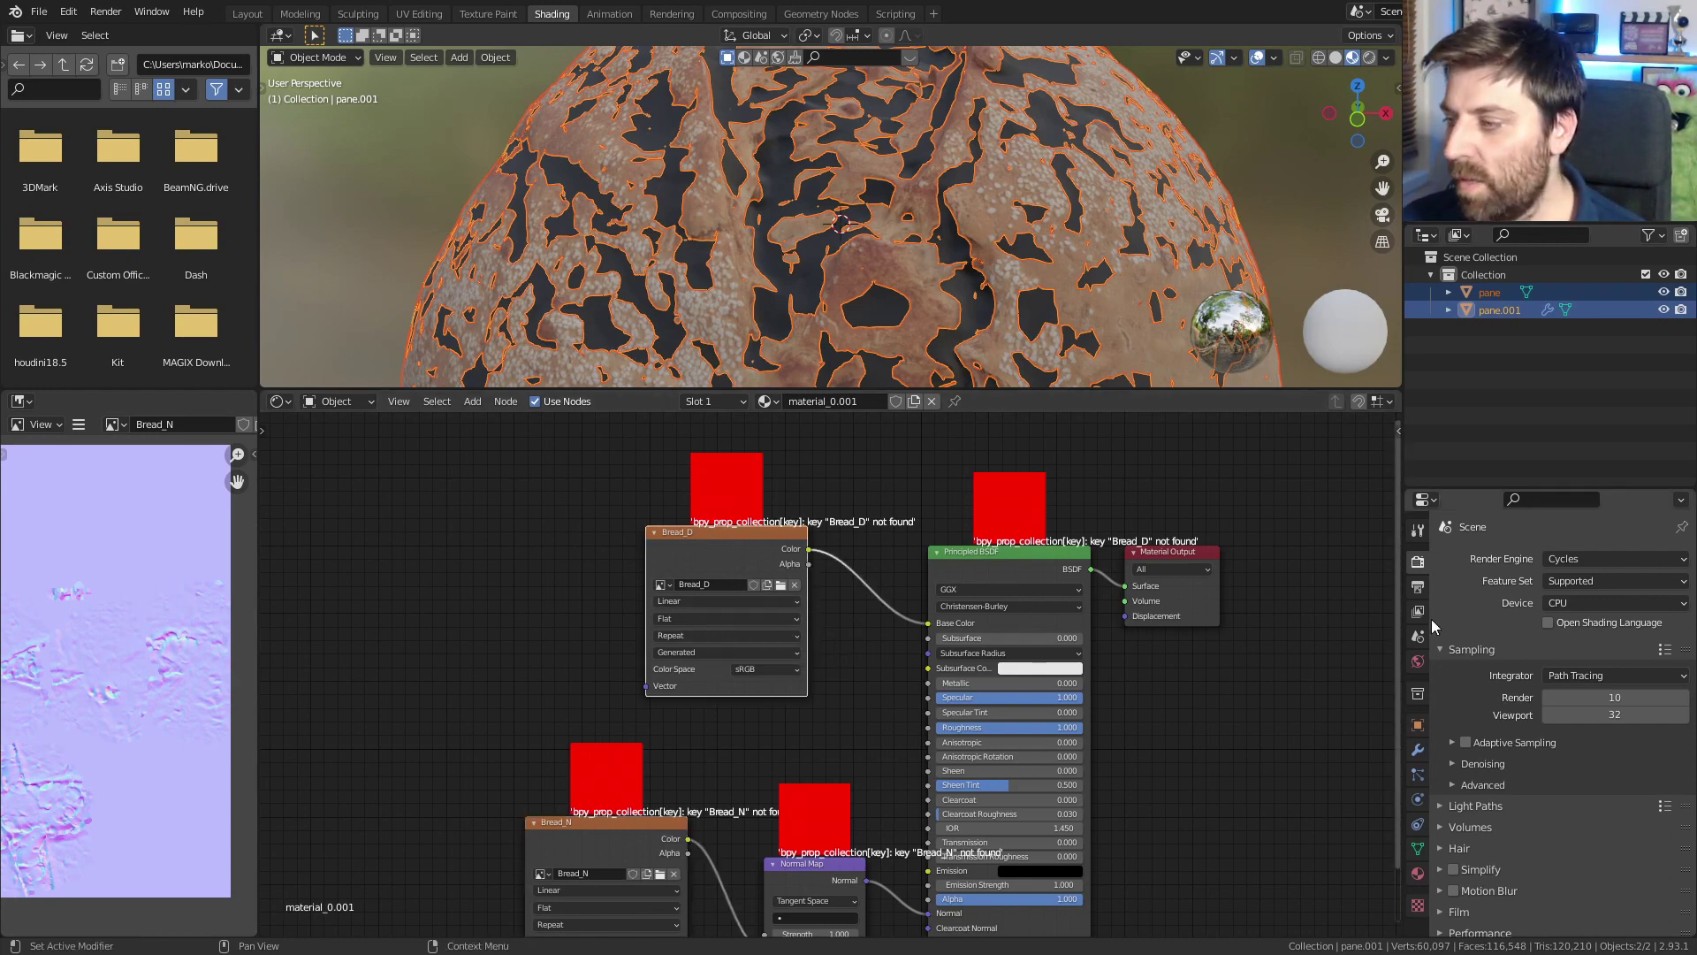
scroll(1435, 771, down, 3)
scroll(1435, 772, down, 4)
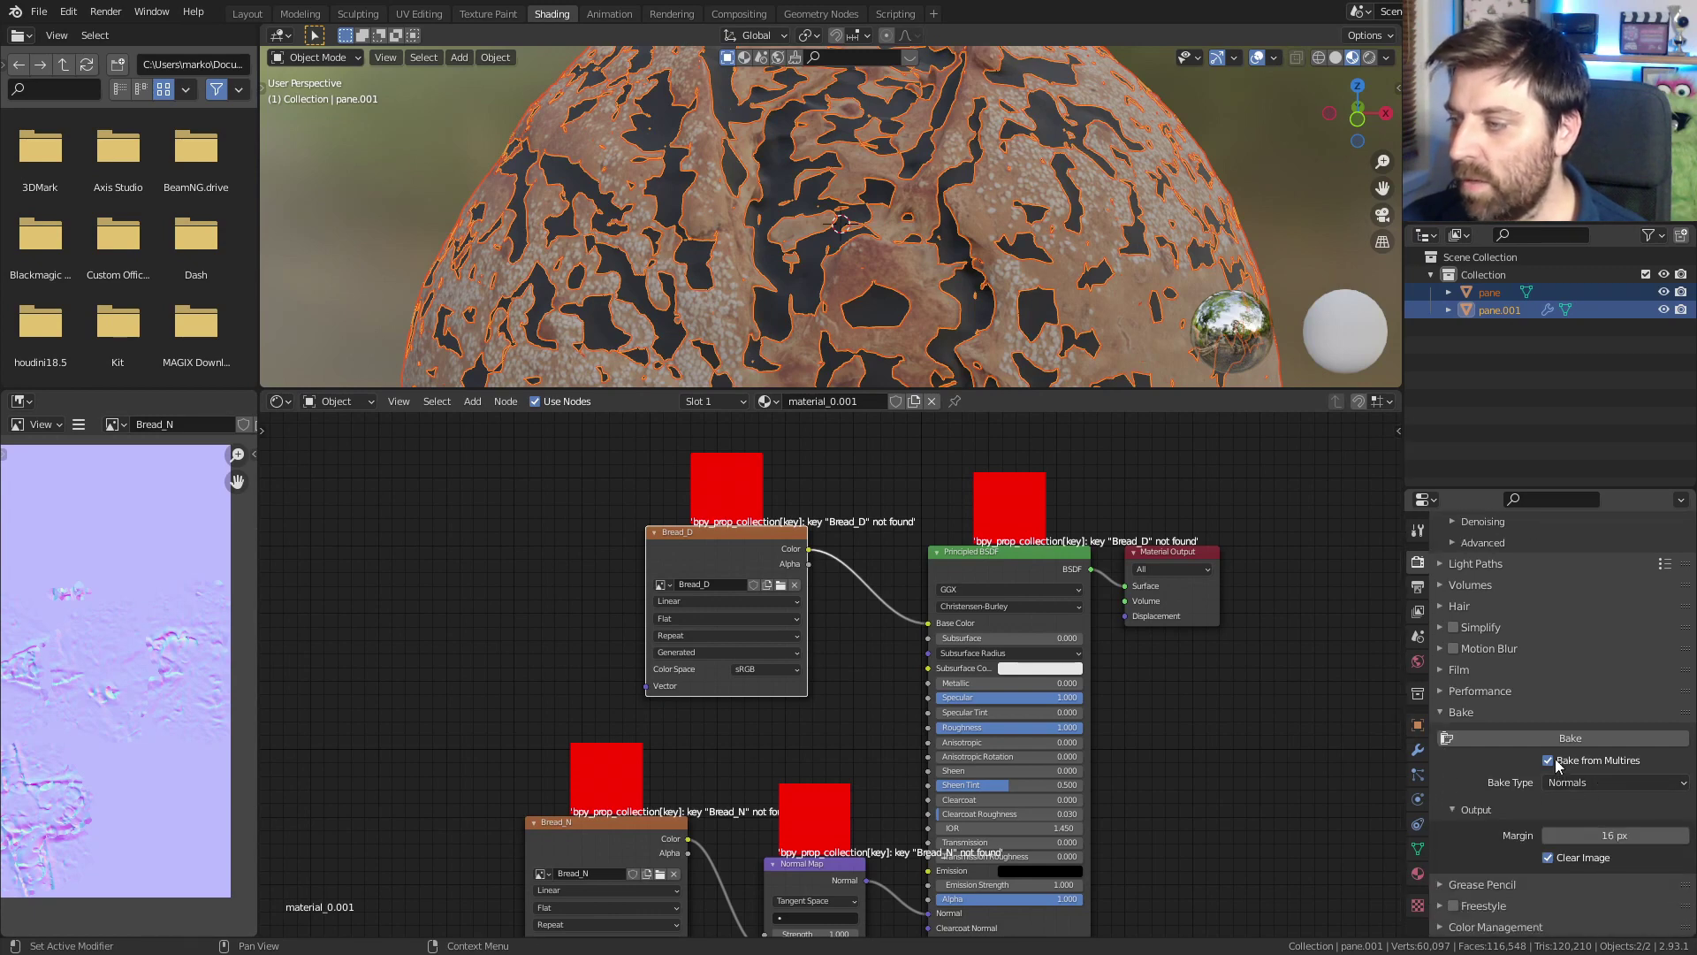
click(1547, 760)
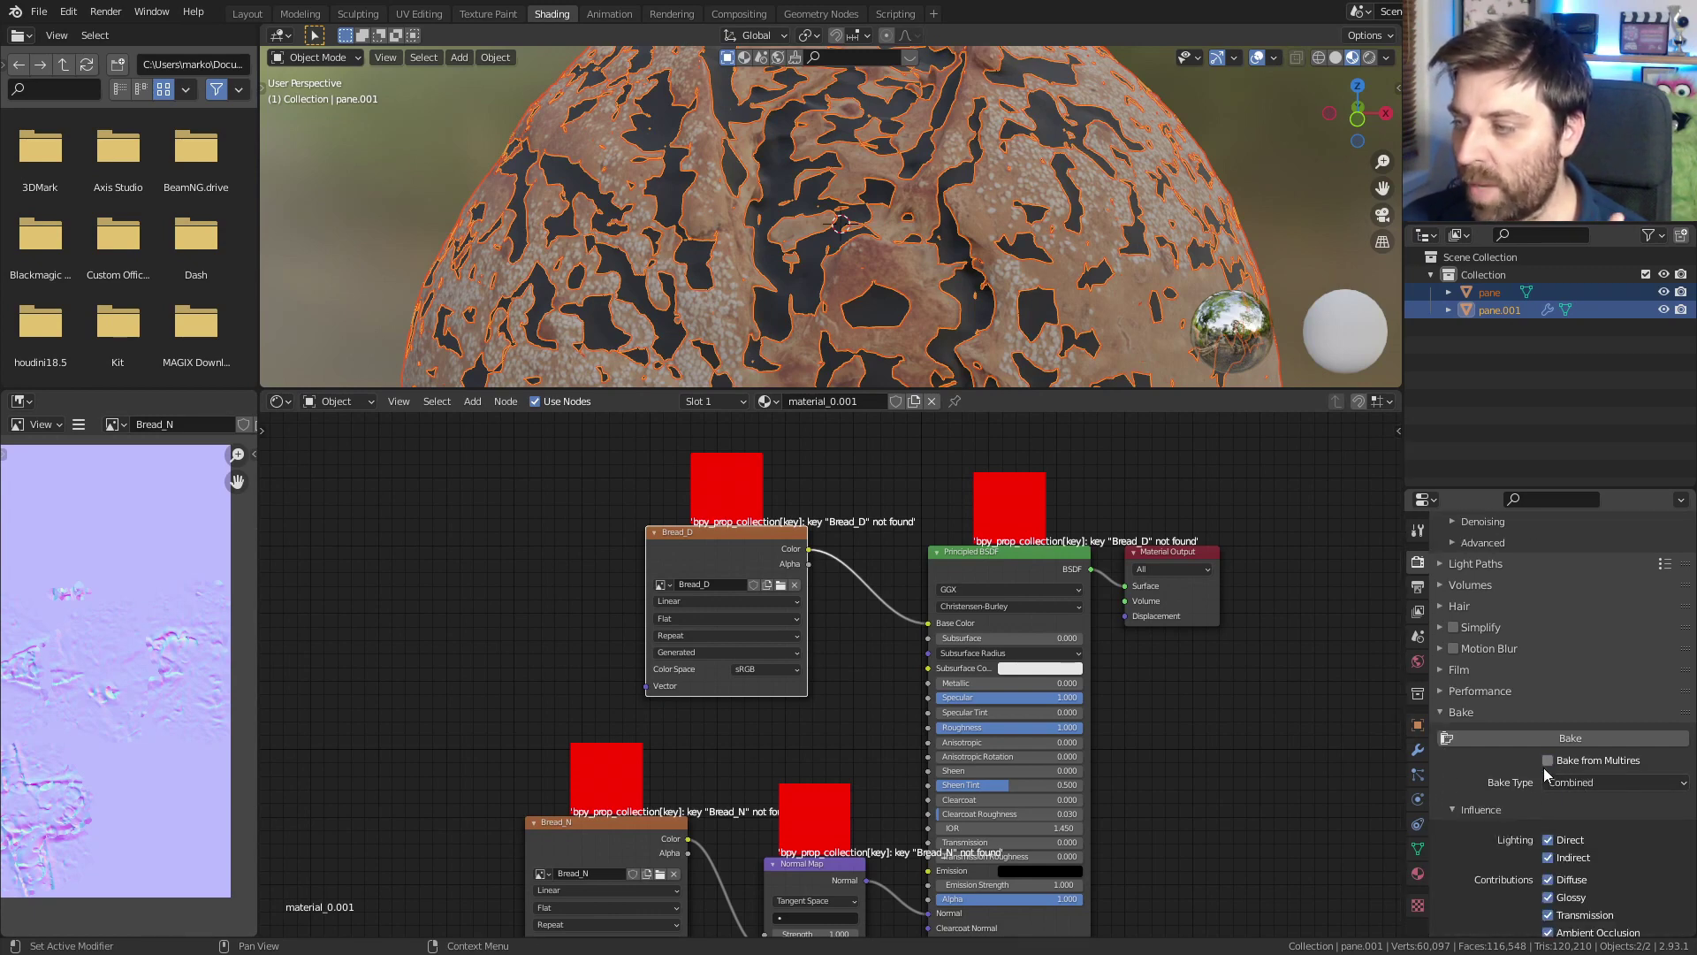
scroll(1543, 767, down, 2)
click(1551, 713)
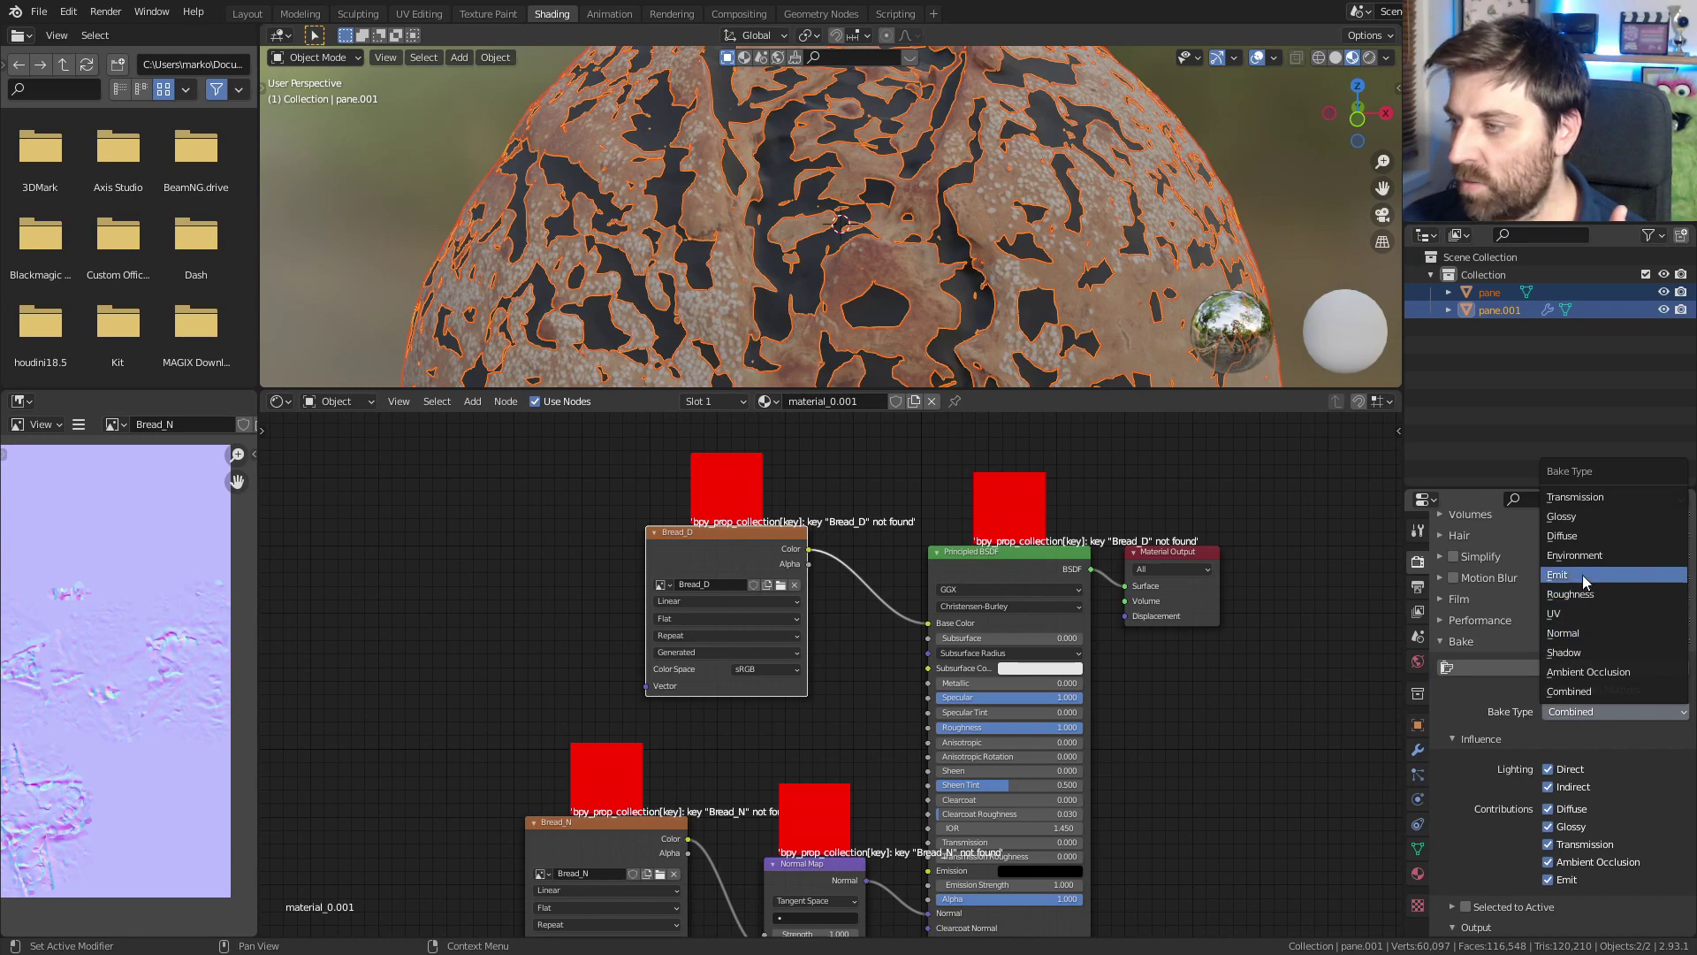
click(1583, 533)
- Limit the diffuse bake's contributions to Color only, and enable Selected to Active with its options expanded
scroll(1561, 619, down, 2)
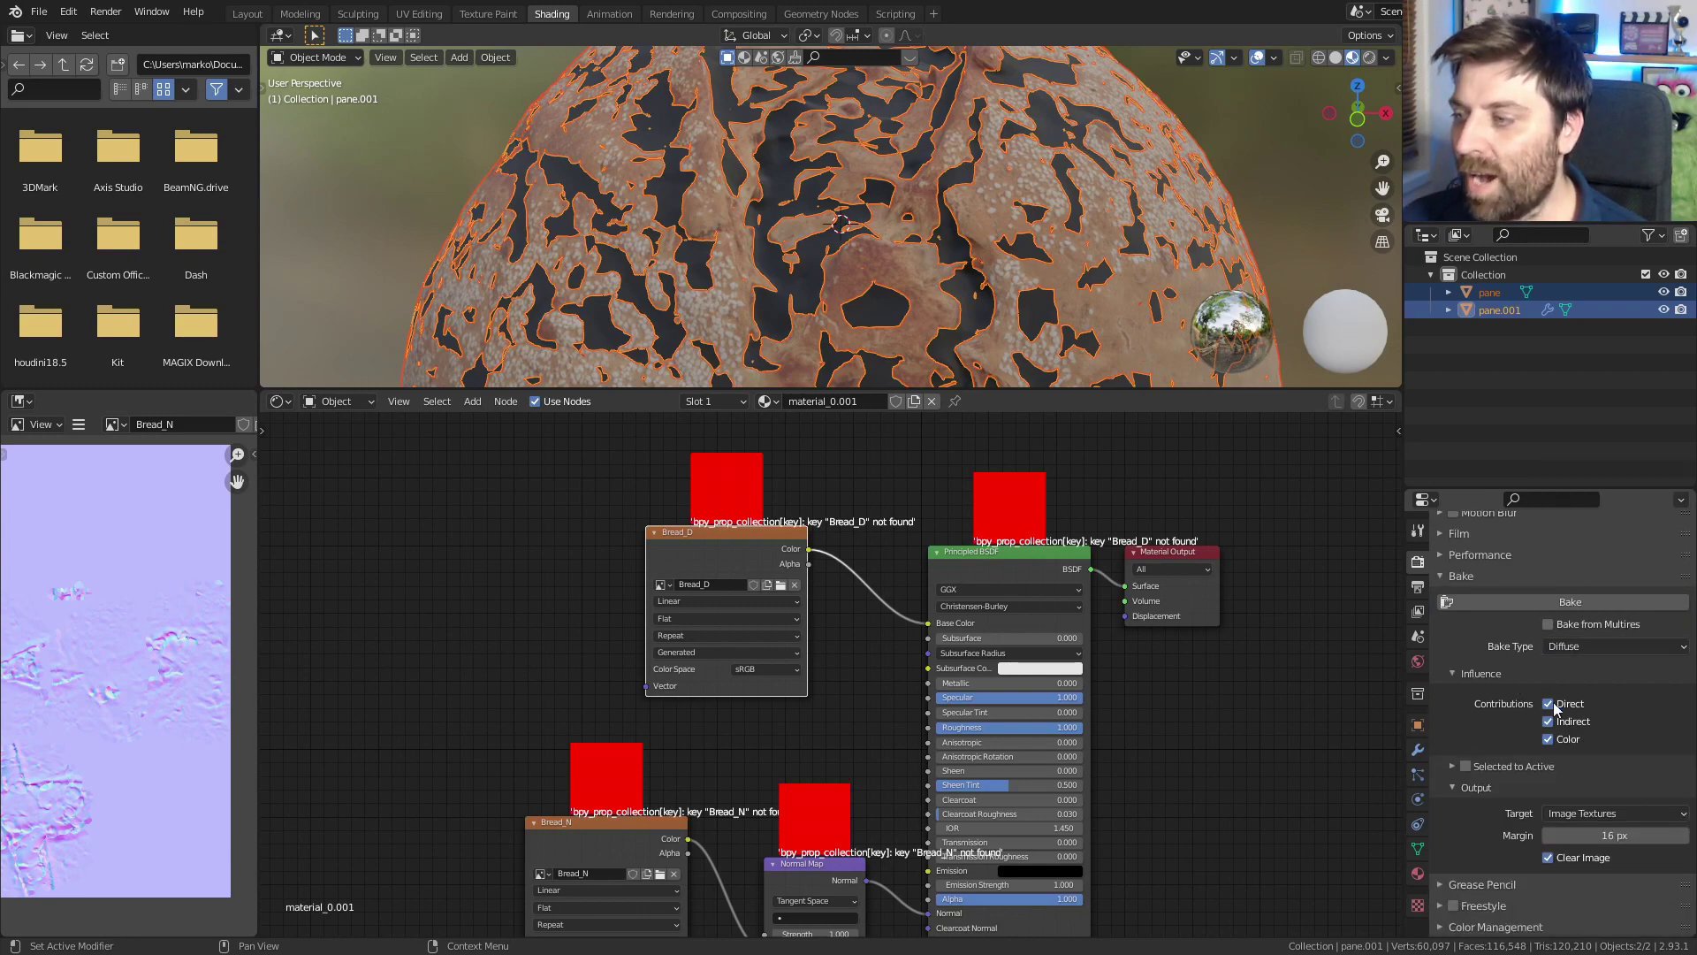
click(1548, 703)
click(1550, 721)
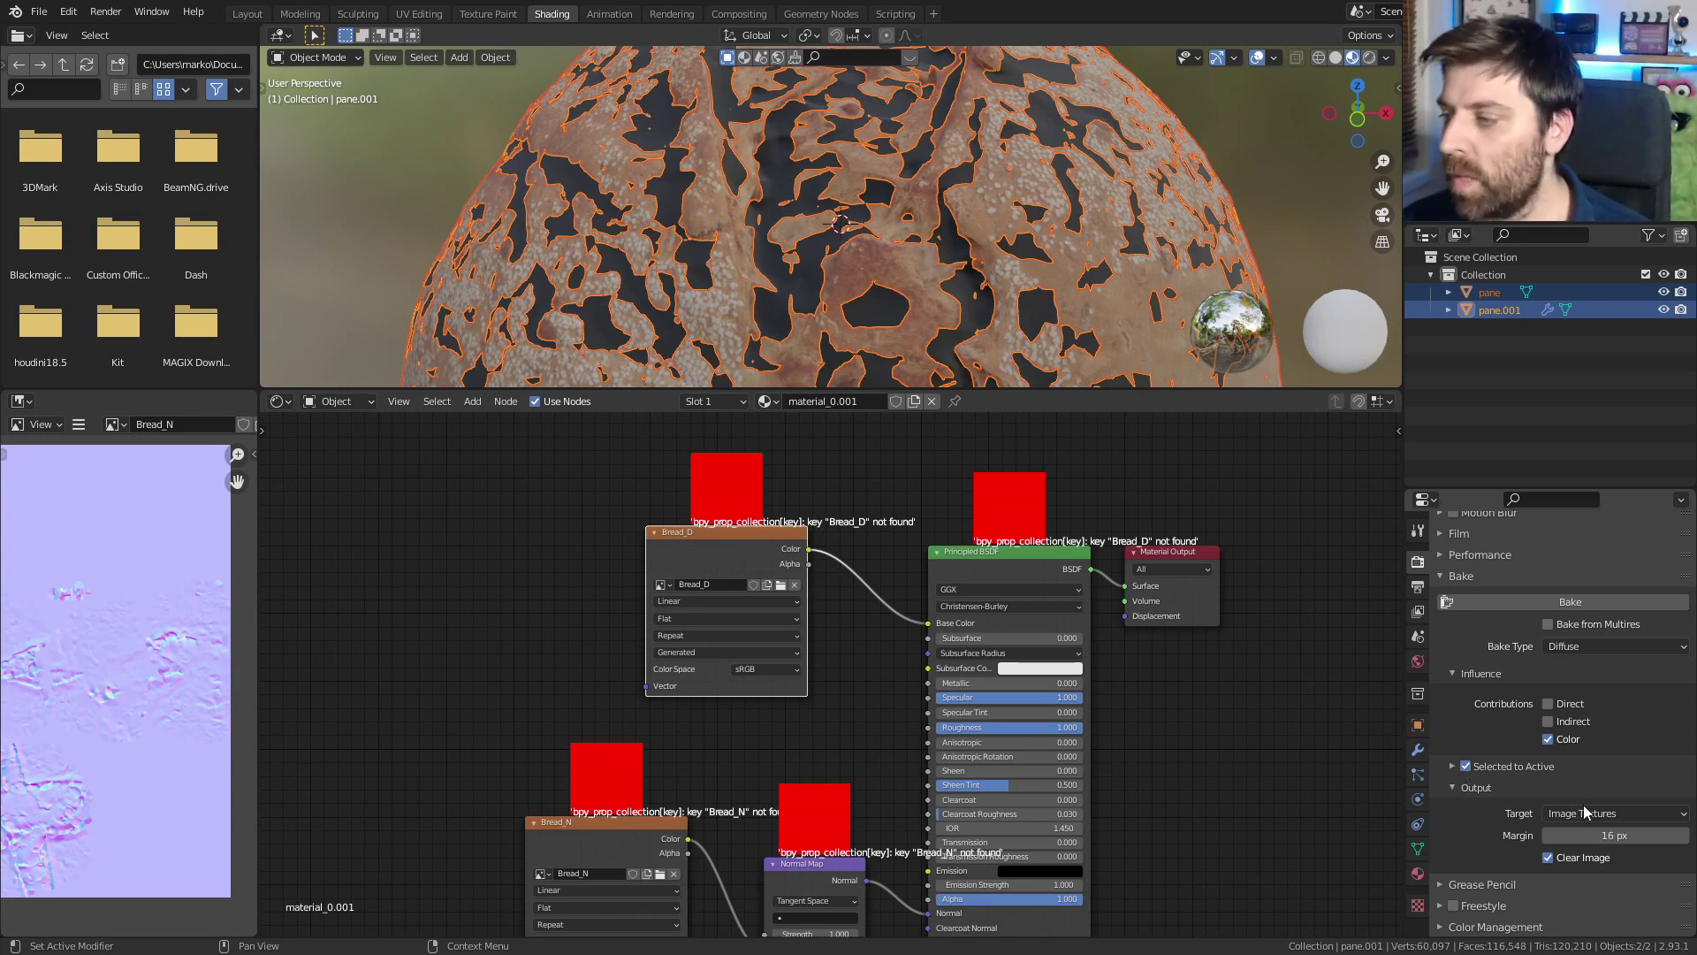
click(1451, 766)
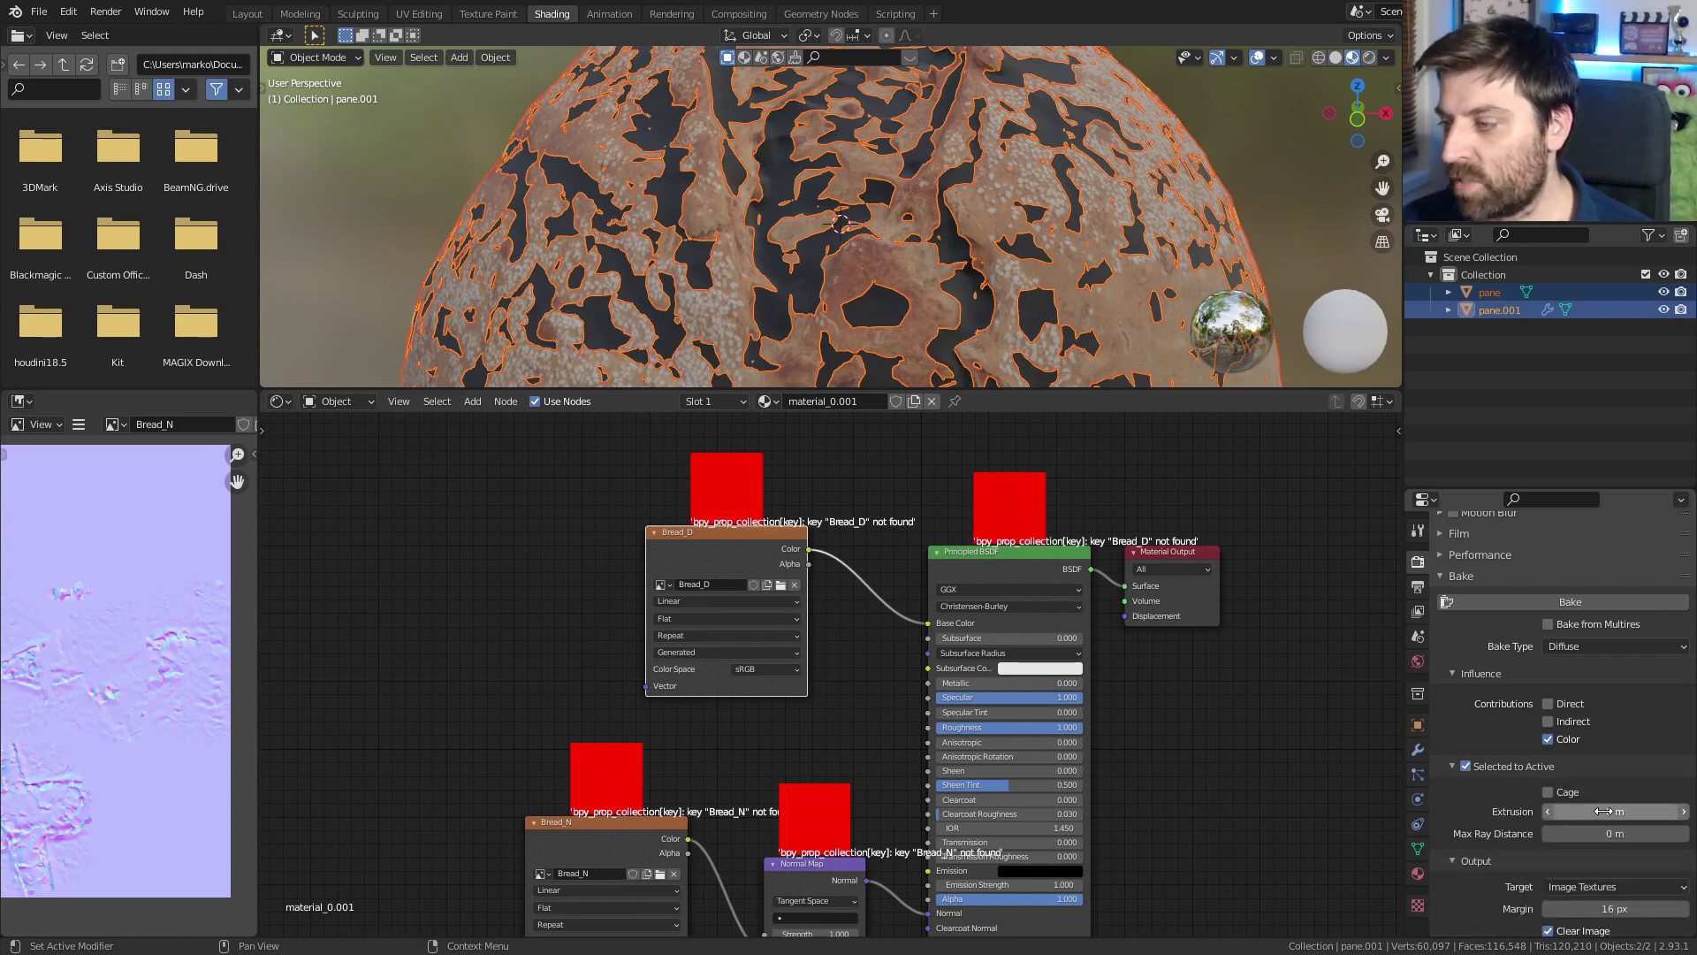
- Set the bake extrusion to 0.1 m, bake the diffuse colour into Bread_D, and widen the image view to show the whole texture
click(1641, 807)
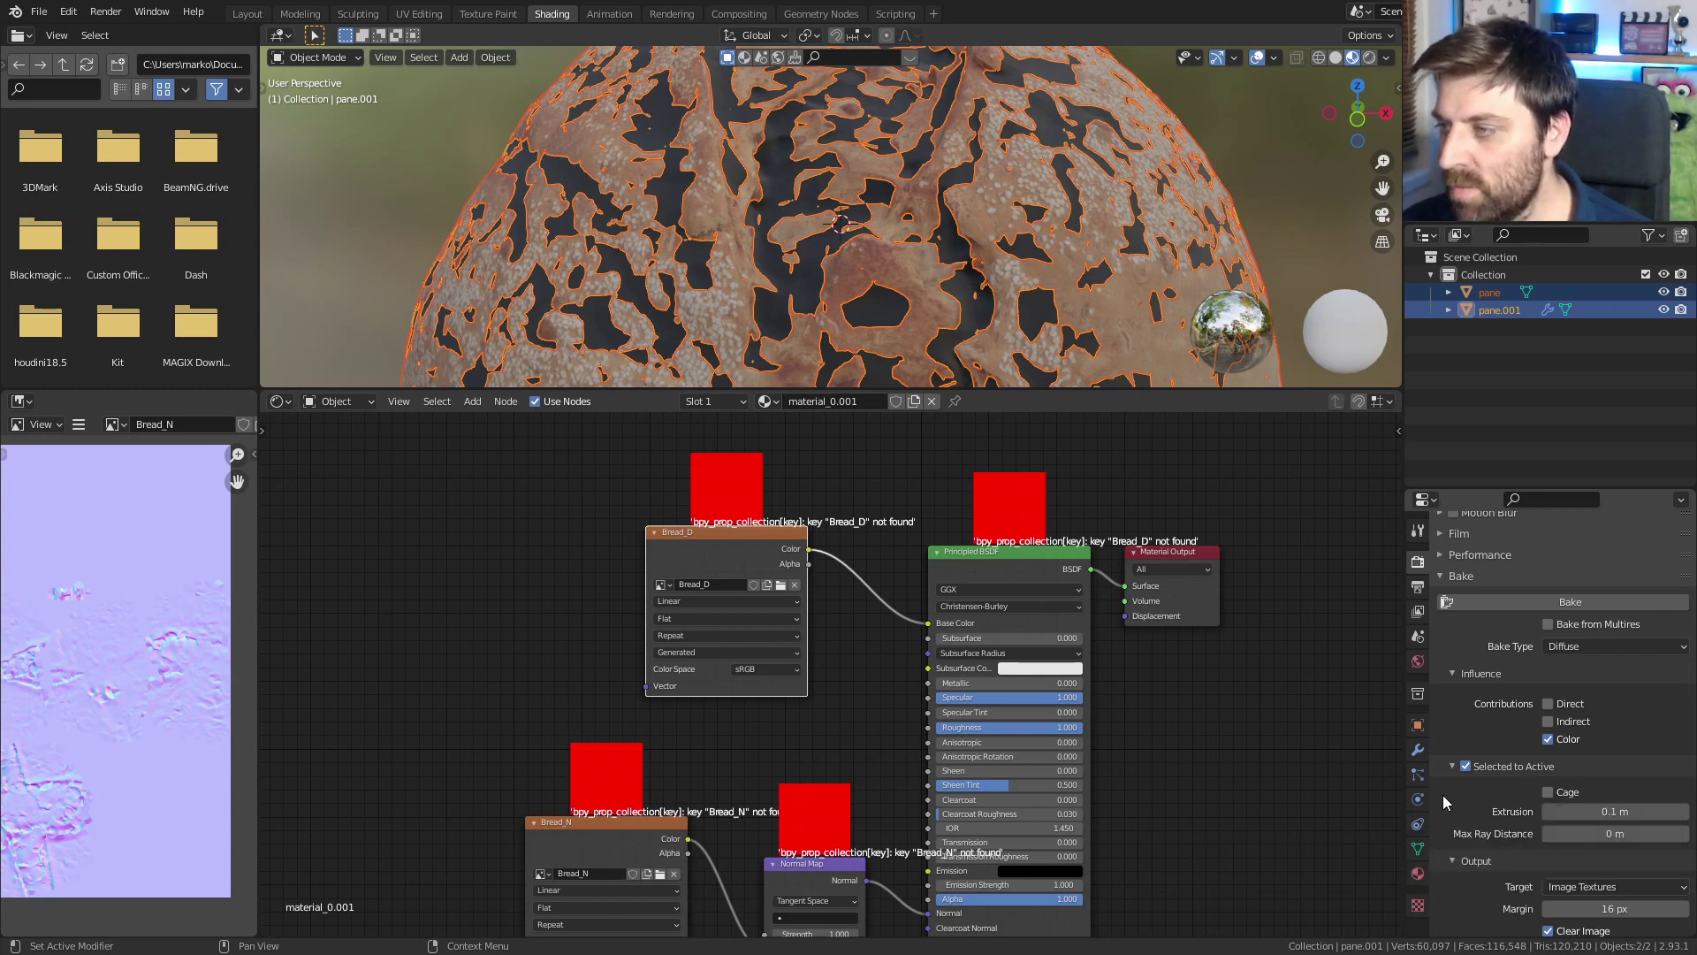
click(1498, 601)
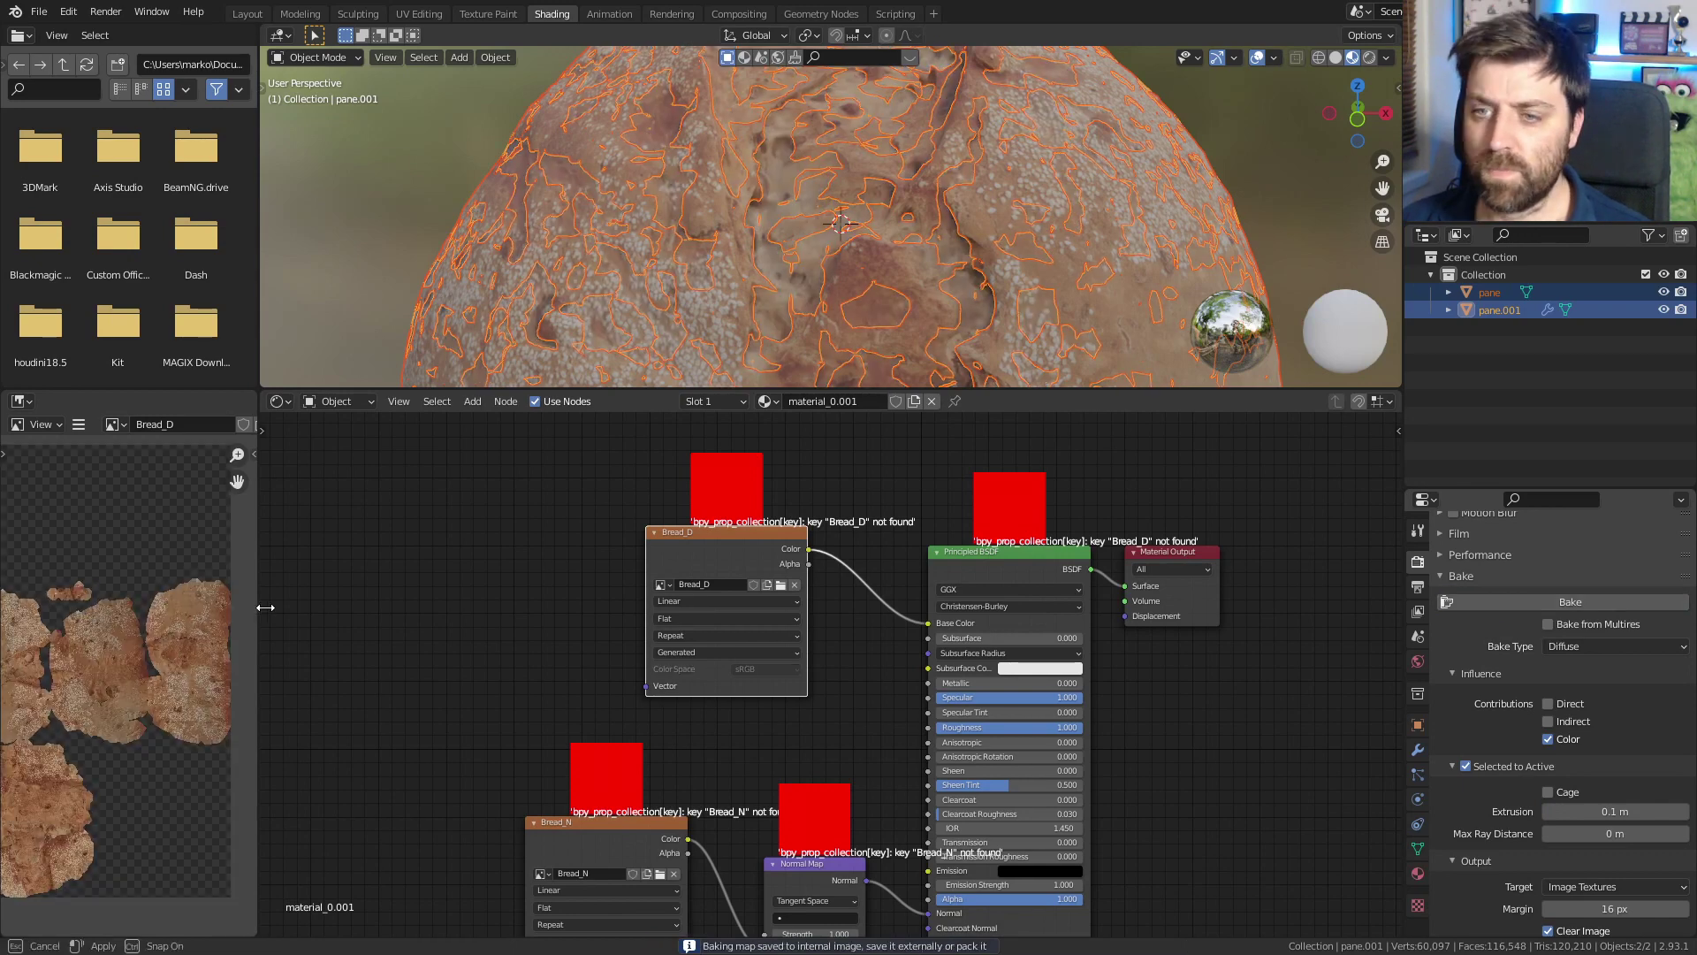
drag(258, 665, 495, 665)
scroll(272, 665, down, 1)
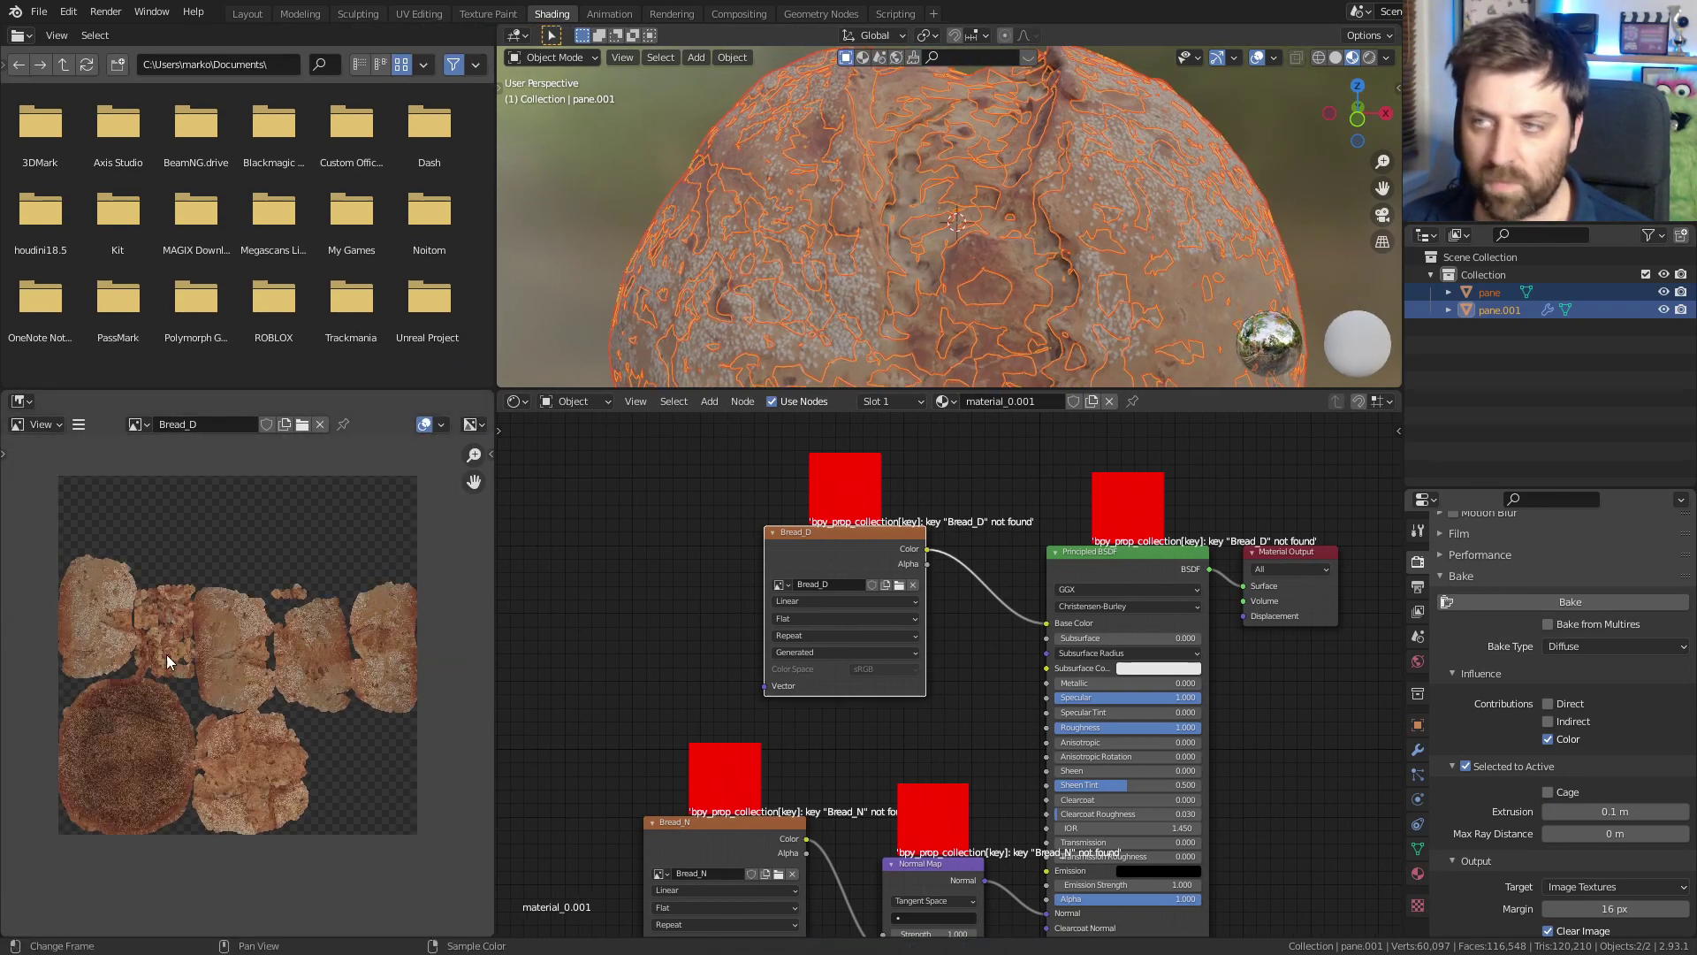
- Move the original bread object pane along the global X axis in the negative direction, placing it beside the low-poly copy
scroll(946, 265, down, 6)
click(946, 270)
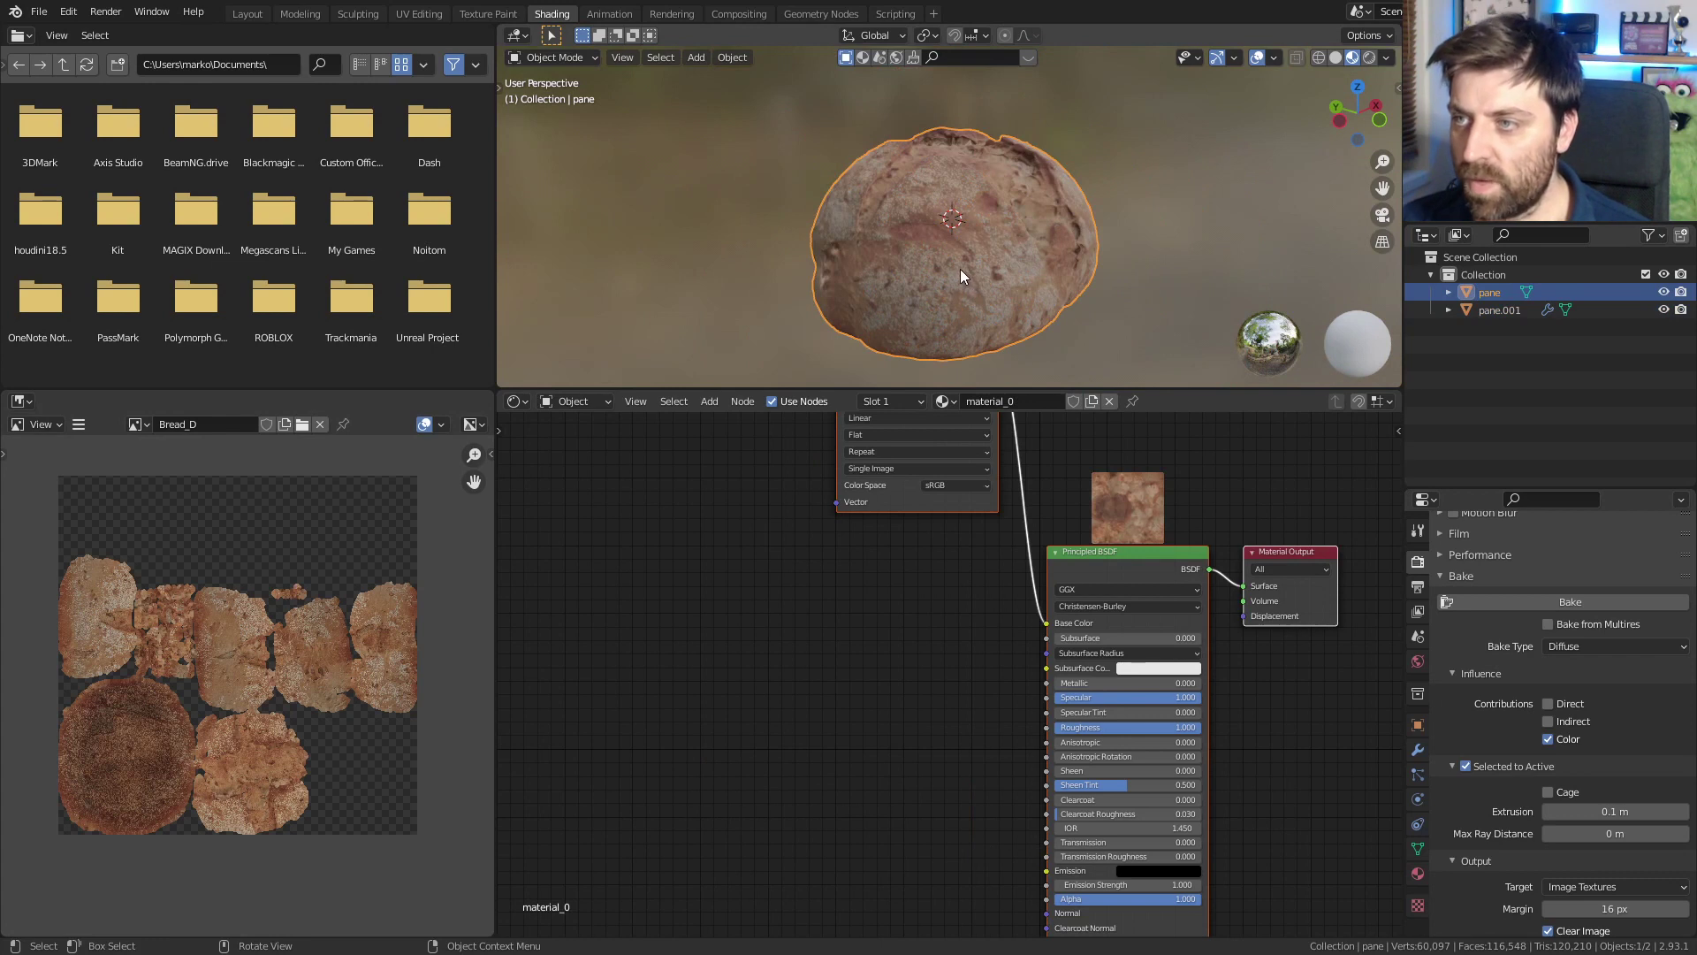
key(g)
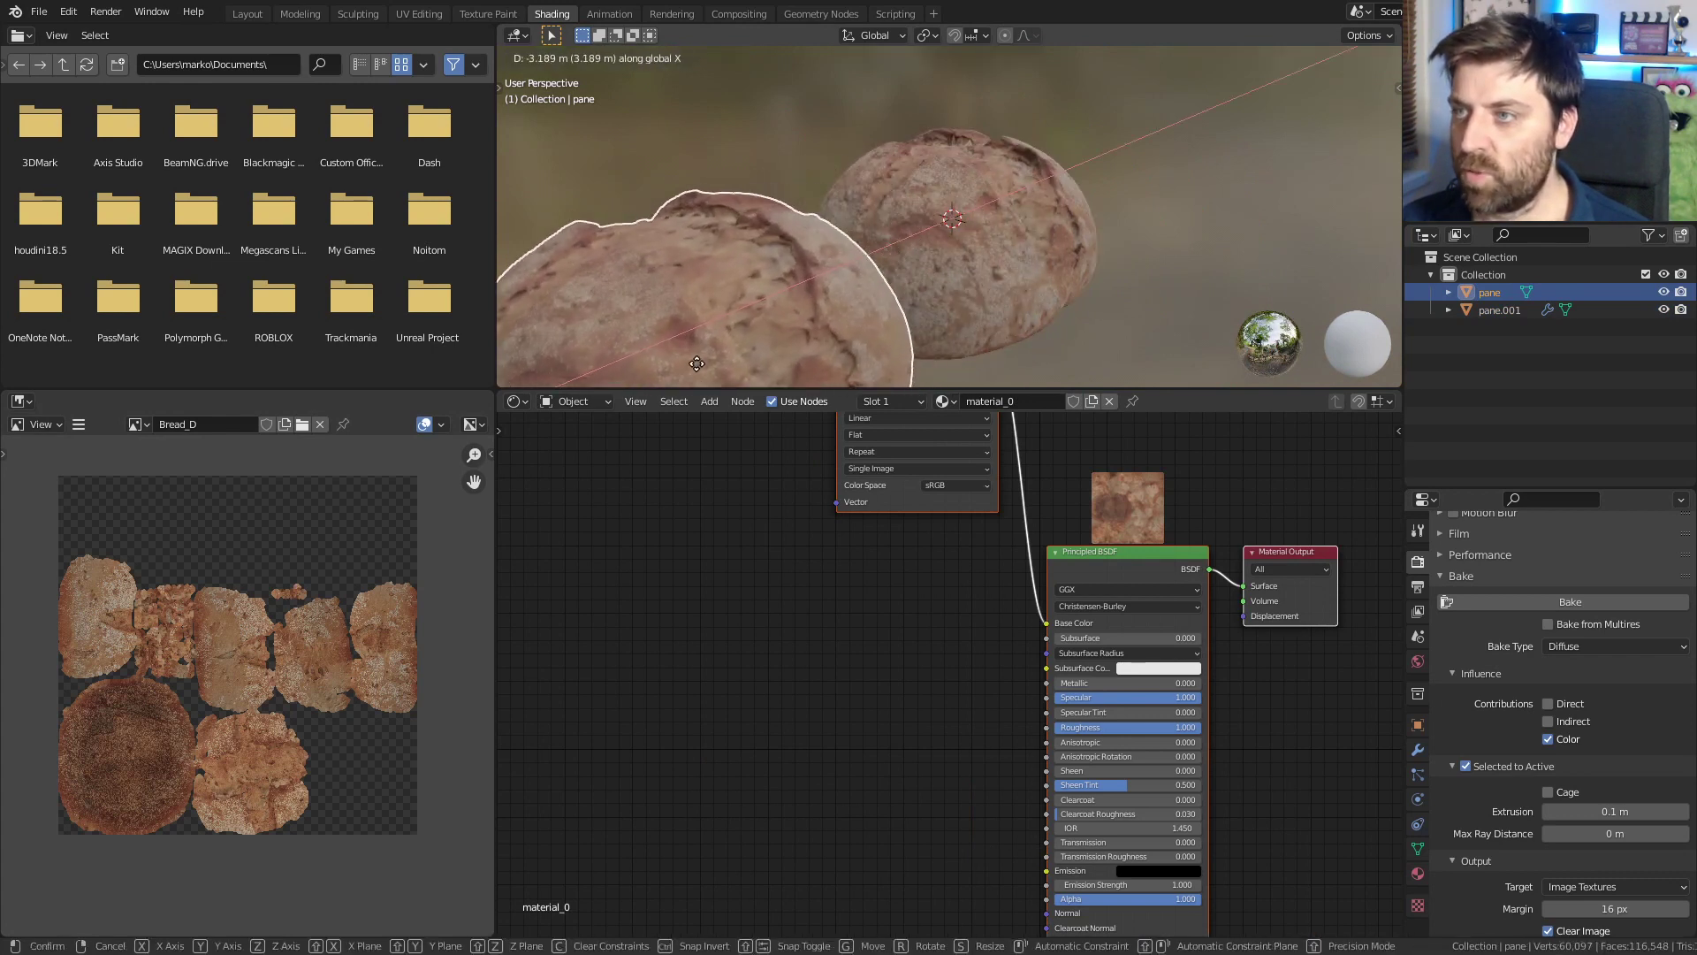
click(841, 316)
middle_drag(842, 316, 793, 308)
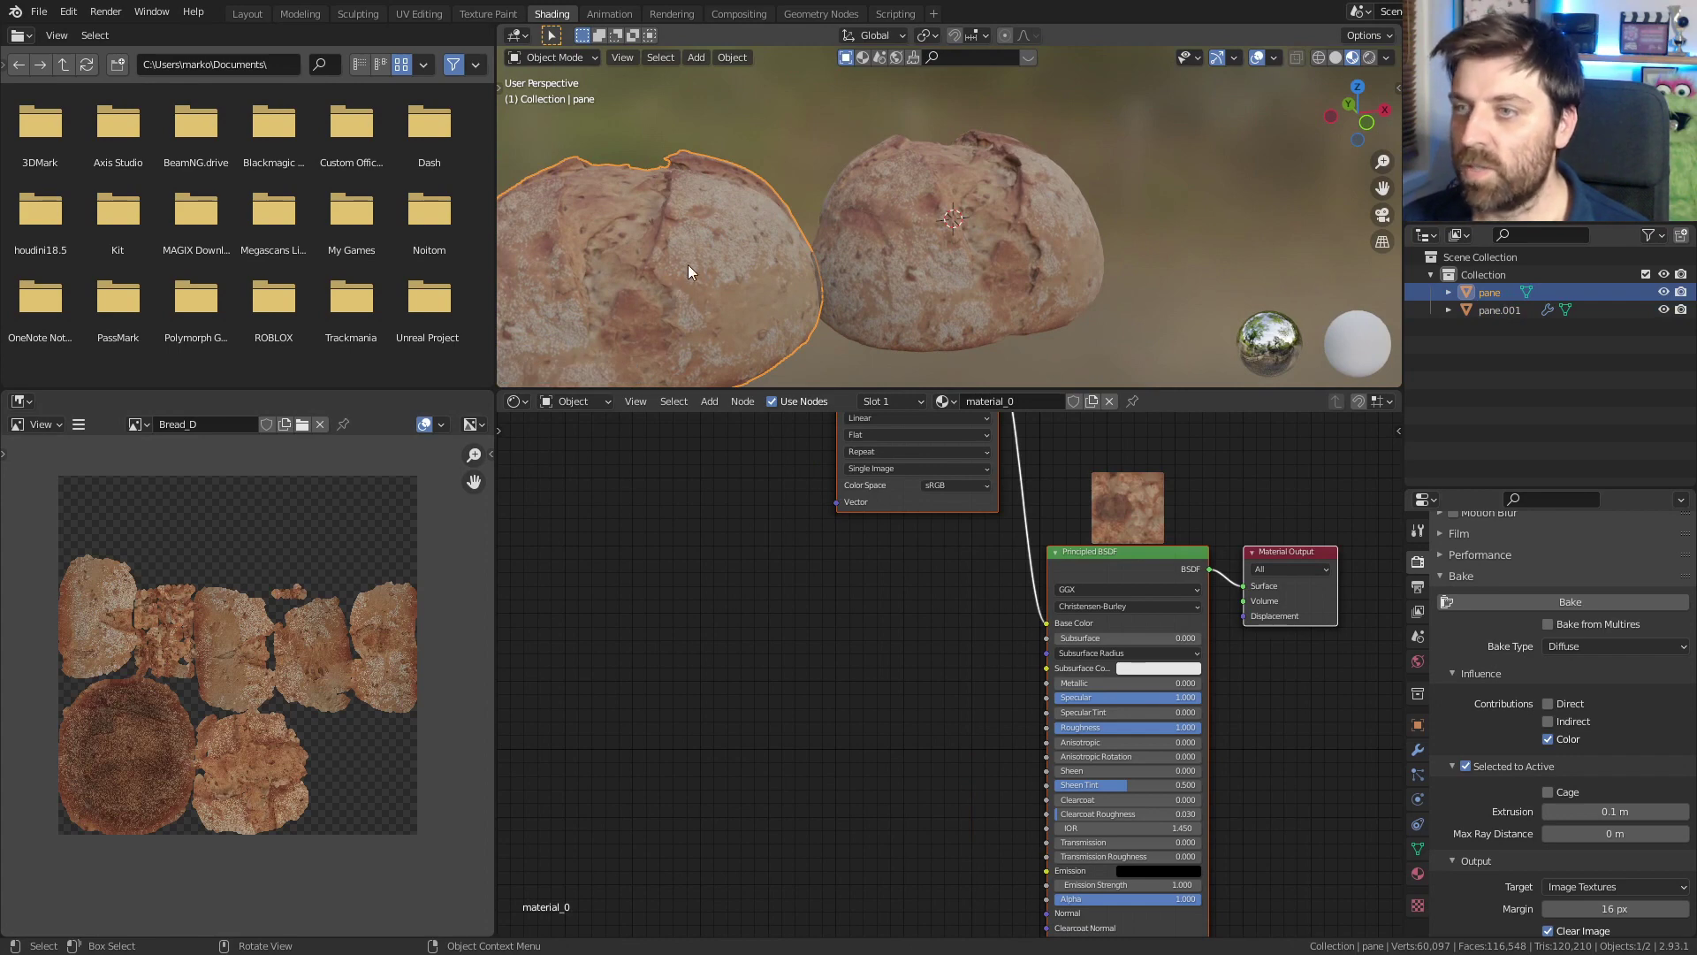
- Select the low-poly bread pane.001 and compare its baked surface with the original bread up close
click(965, 235)
scroll(1022, 235, up, 3)
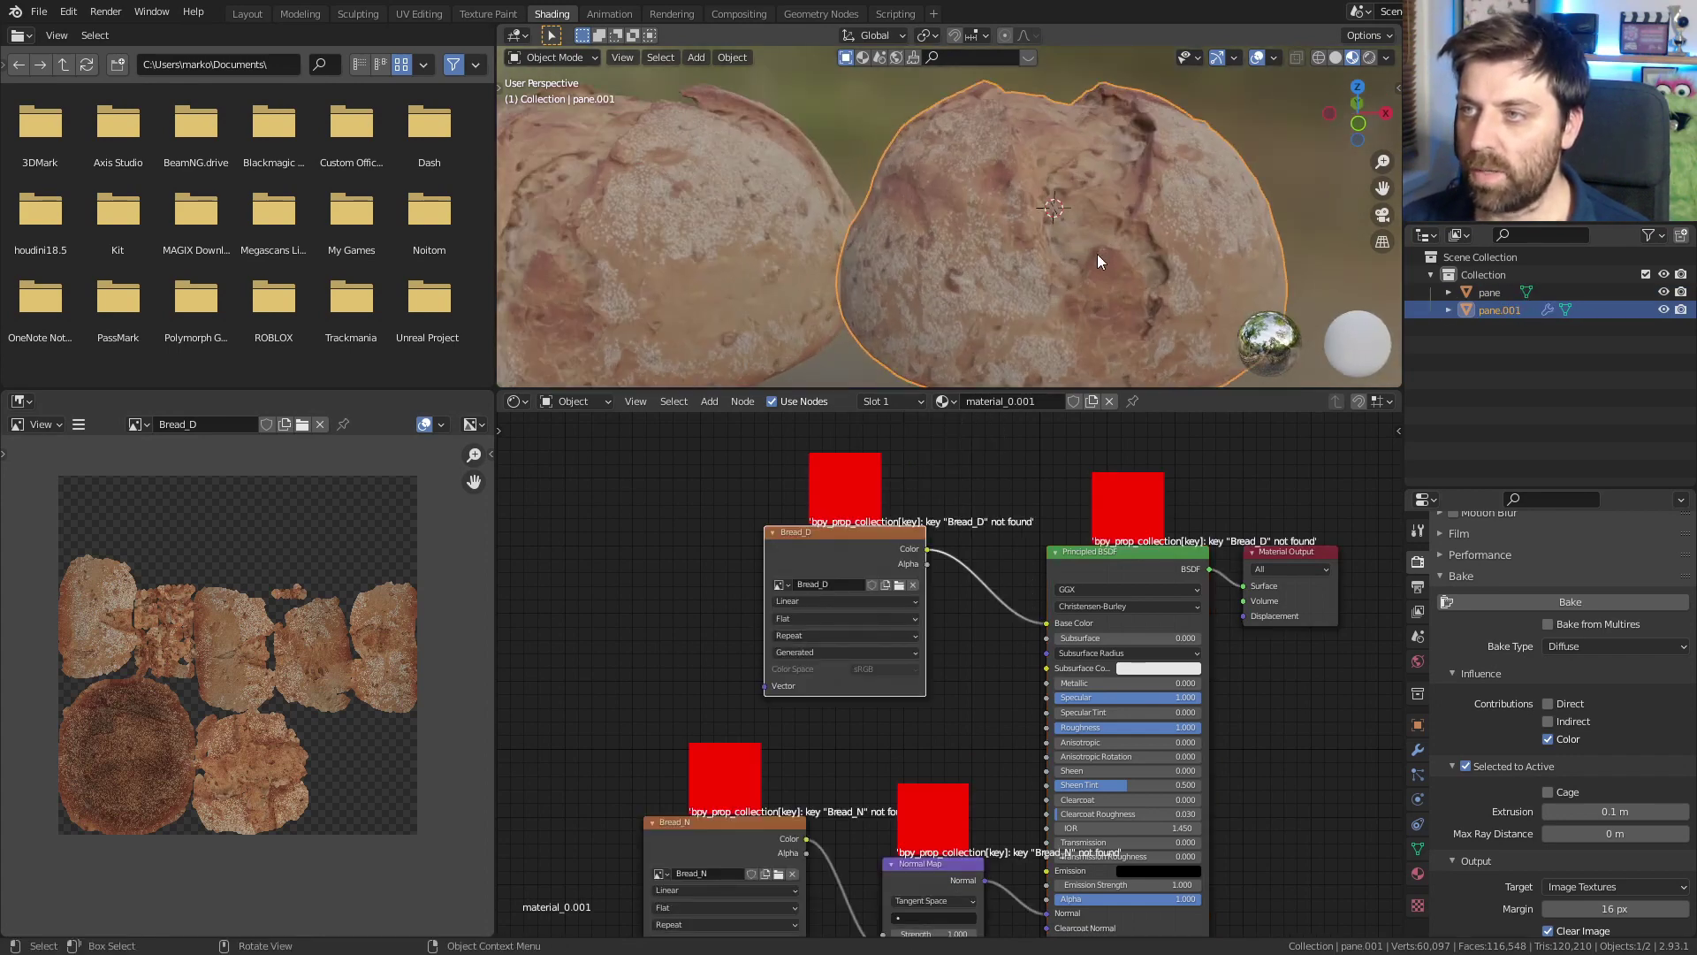
middle_drag(1098, 262, 1128, 213)
scroll(1127, 214, down, 2)
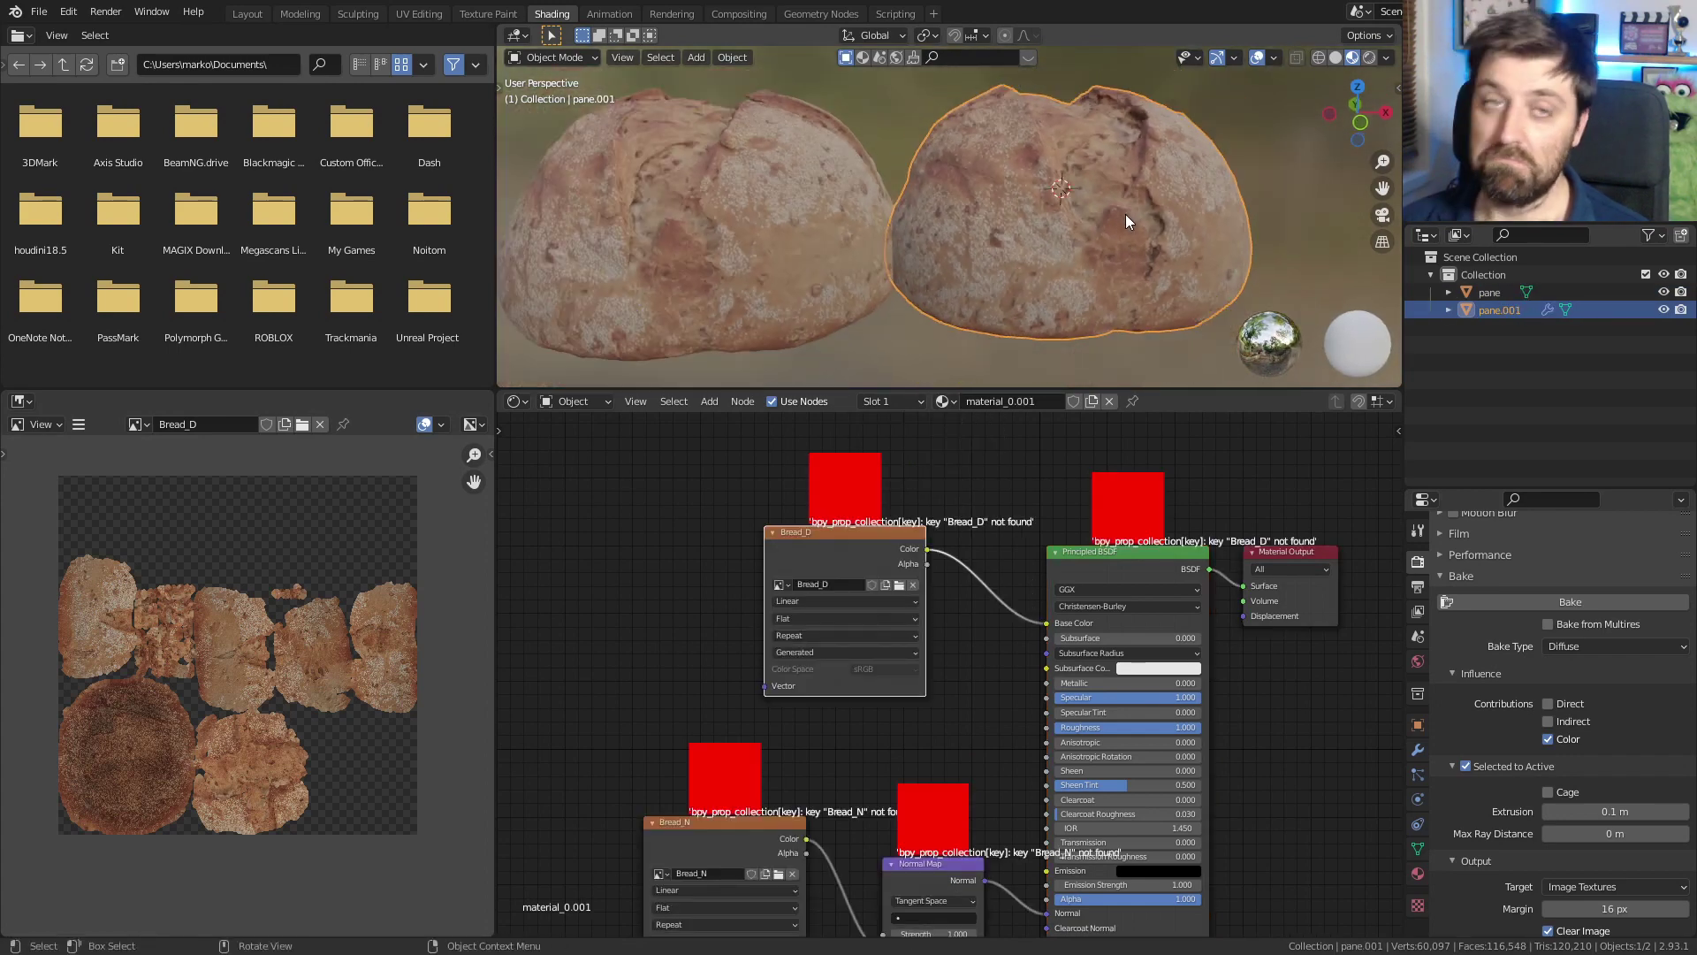